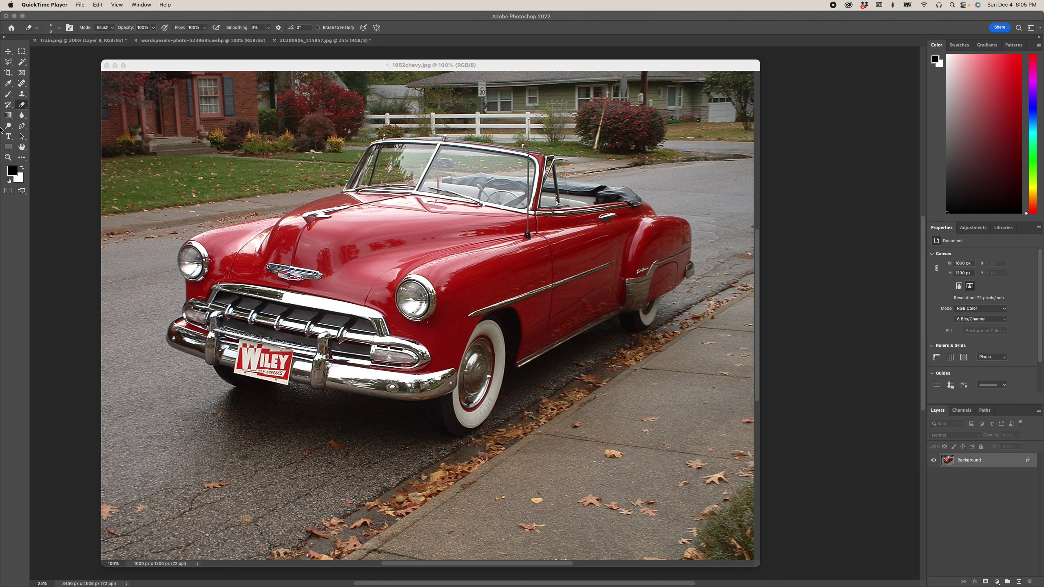
Step: Swap the foreground and background colours and duplicate the Background layer as Background copy
left_click(22, 168)
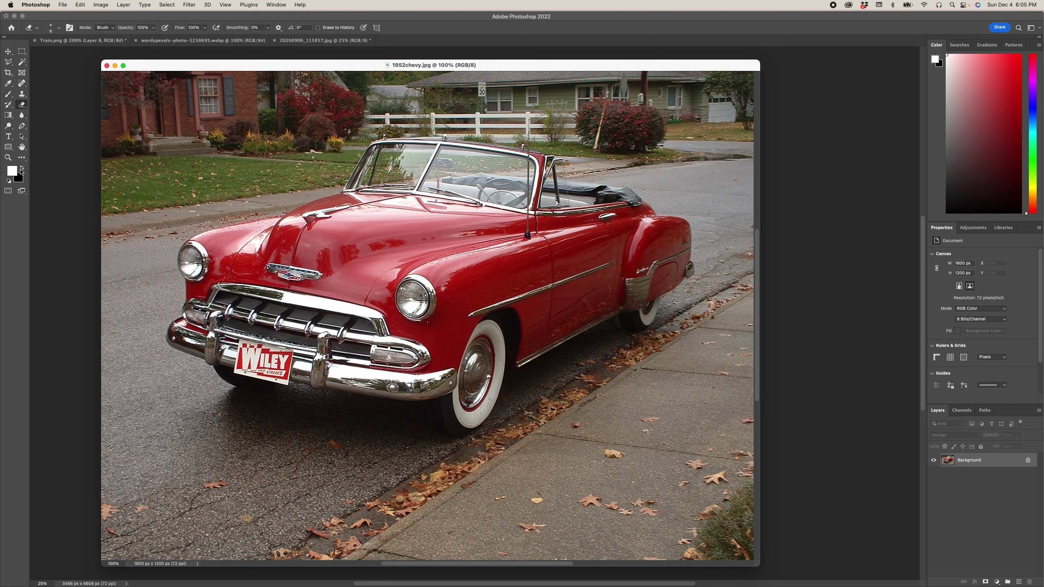
left_click(22, 169)
mouse_move(1042, 585)
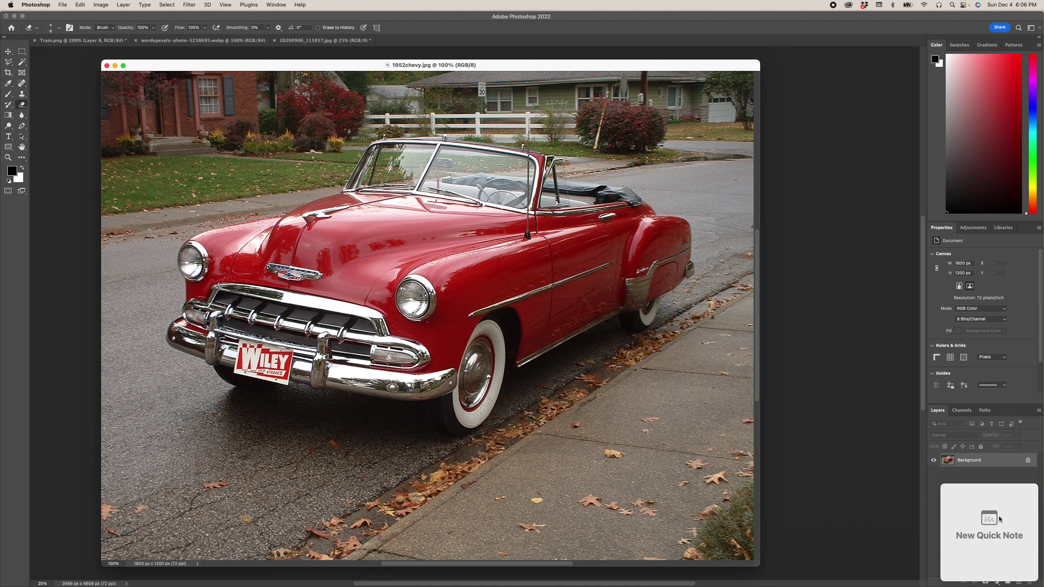
left_click_drag(951, 466, 1020, 584)
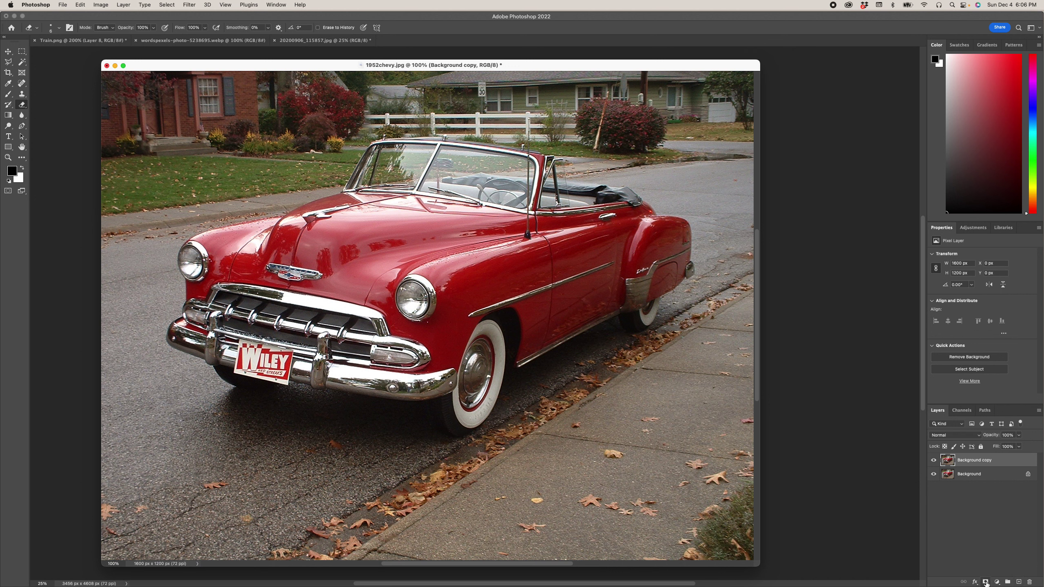
Step: Add a white layer mask to Background copy and target its image pixels for editing
left_click(986, 582)
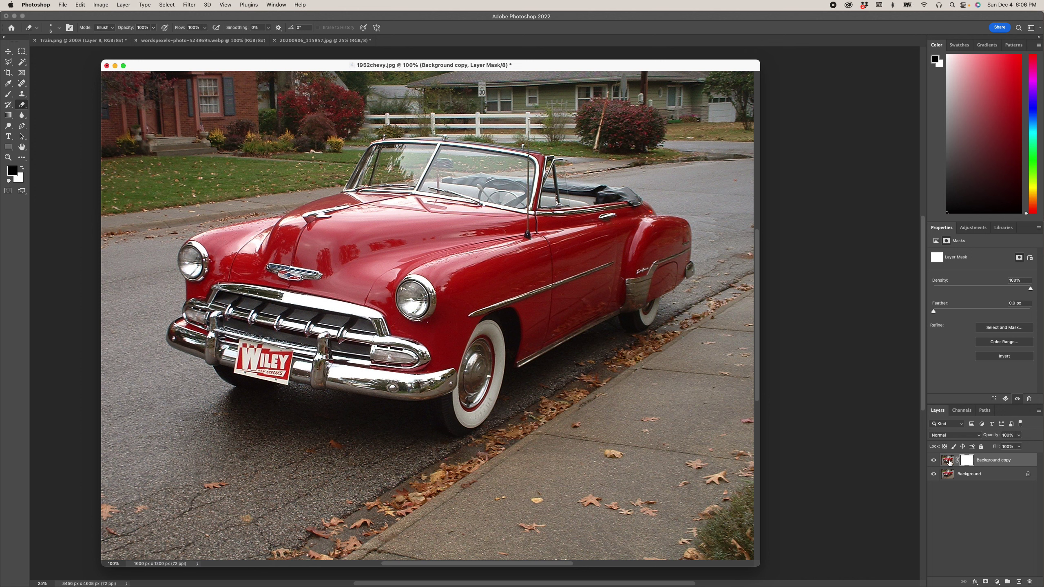
left_click(948, 461)
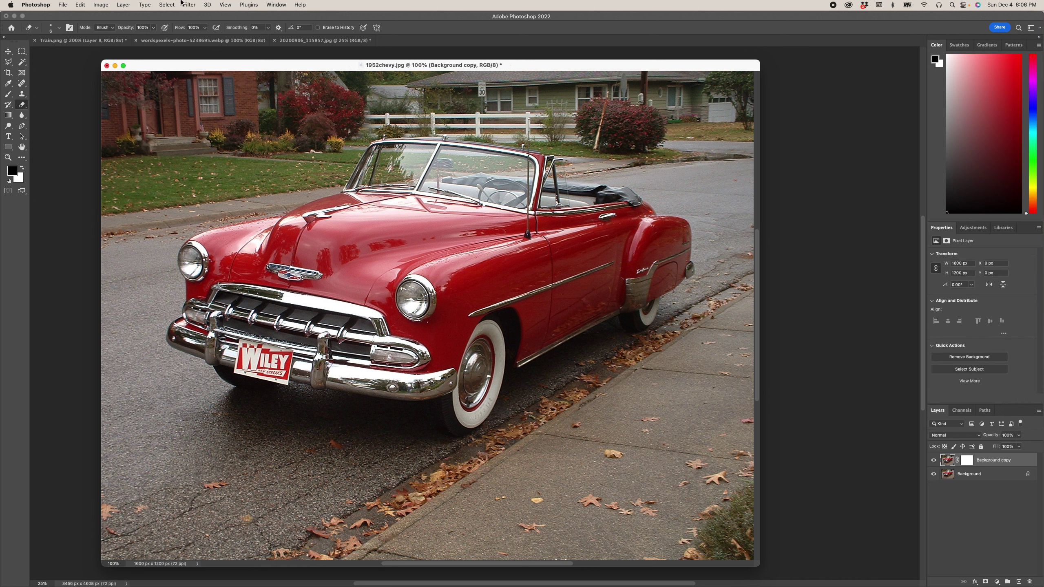
left_click(190, 5)
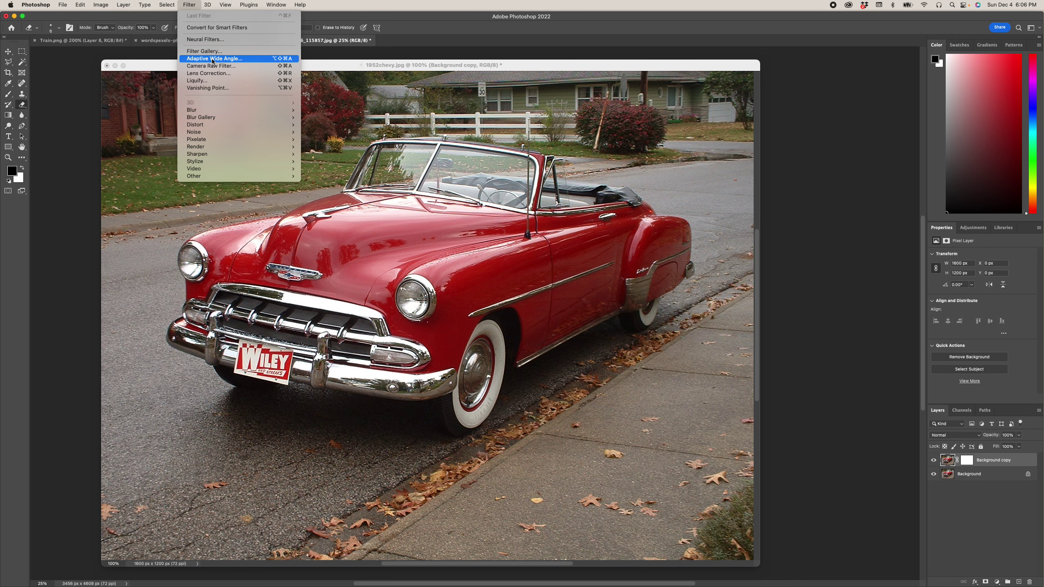
left_click(212, 52)
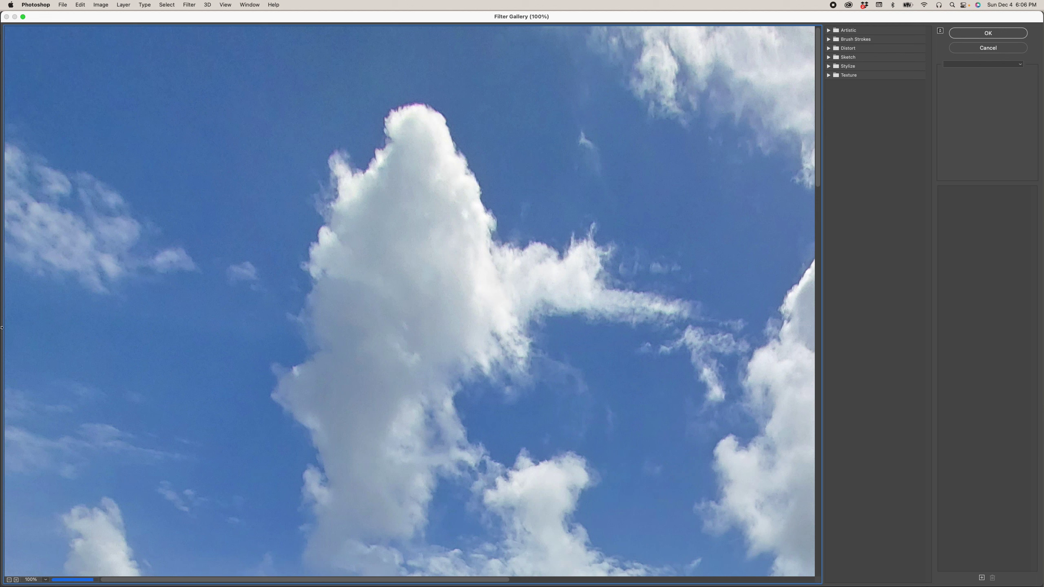
left_click(9, 580)
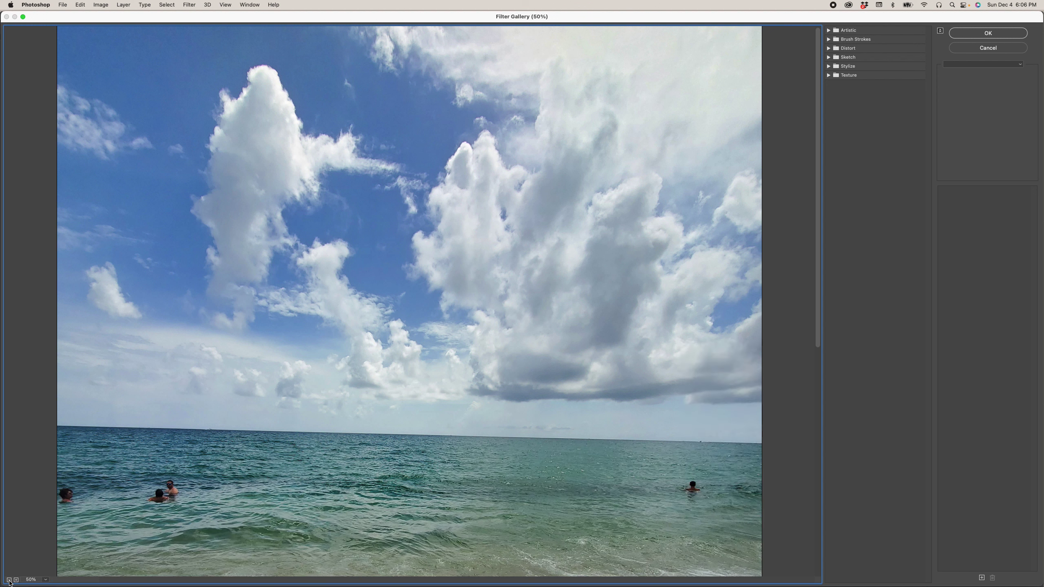
left_click(9, 580)
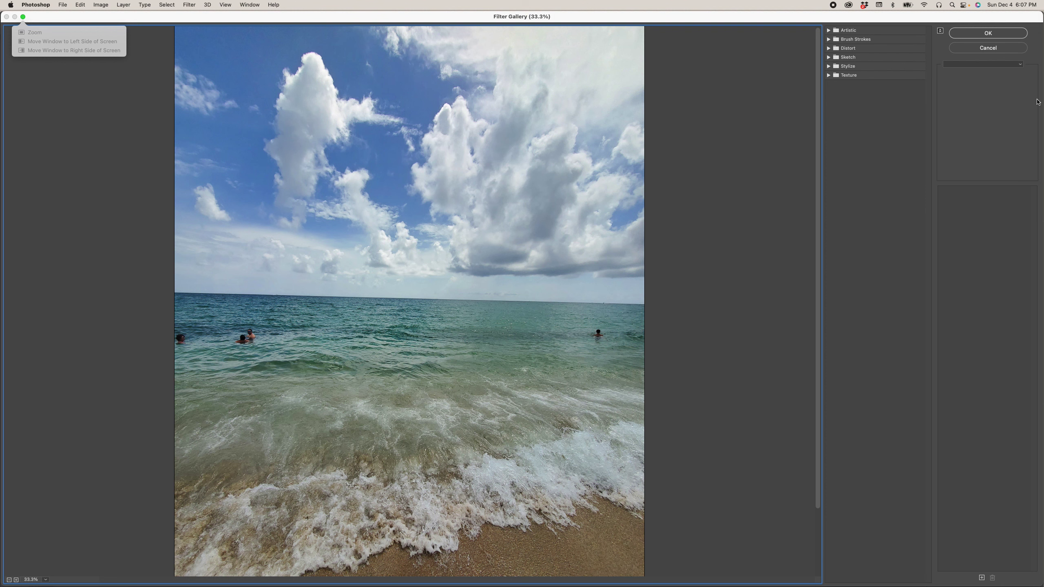
left_click(991, 48)
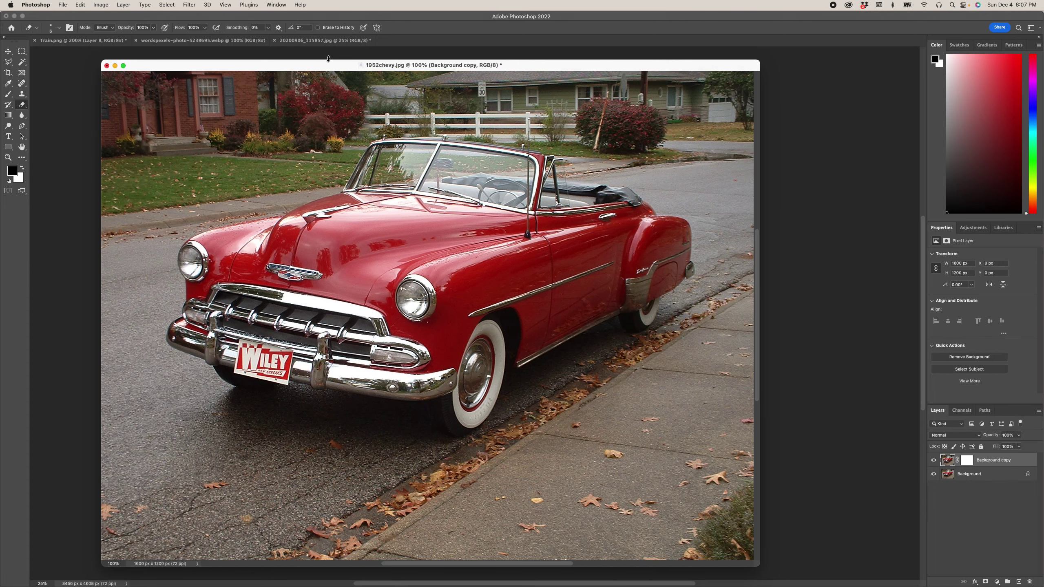
Step: Nudge the document window and open Filter Gallery on the Chevy photo with Artistic expanded
left_click_drag(332, 65, 329, 53)
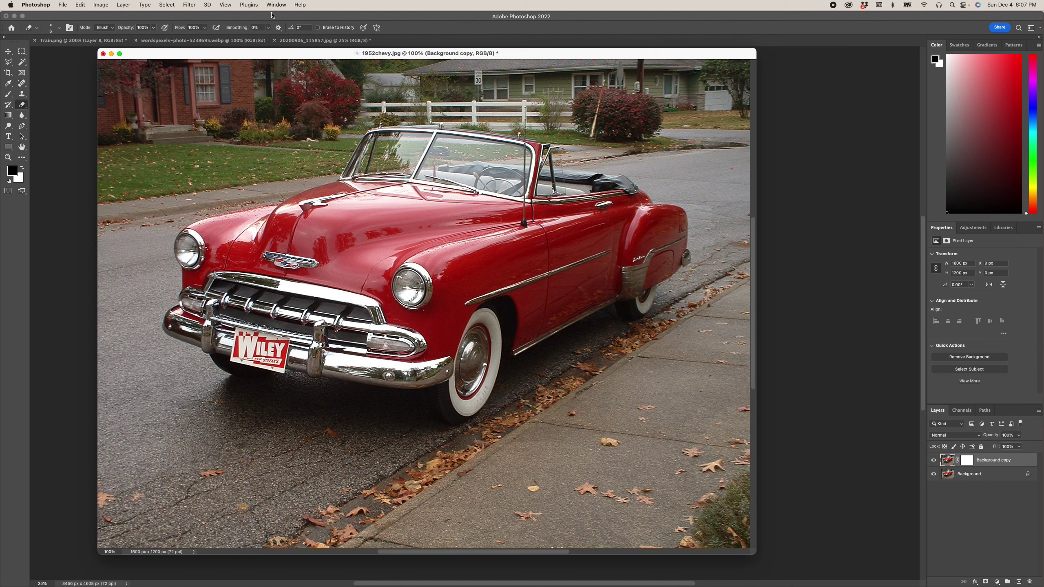
left_click(192, 5)
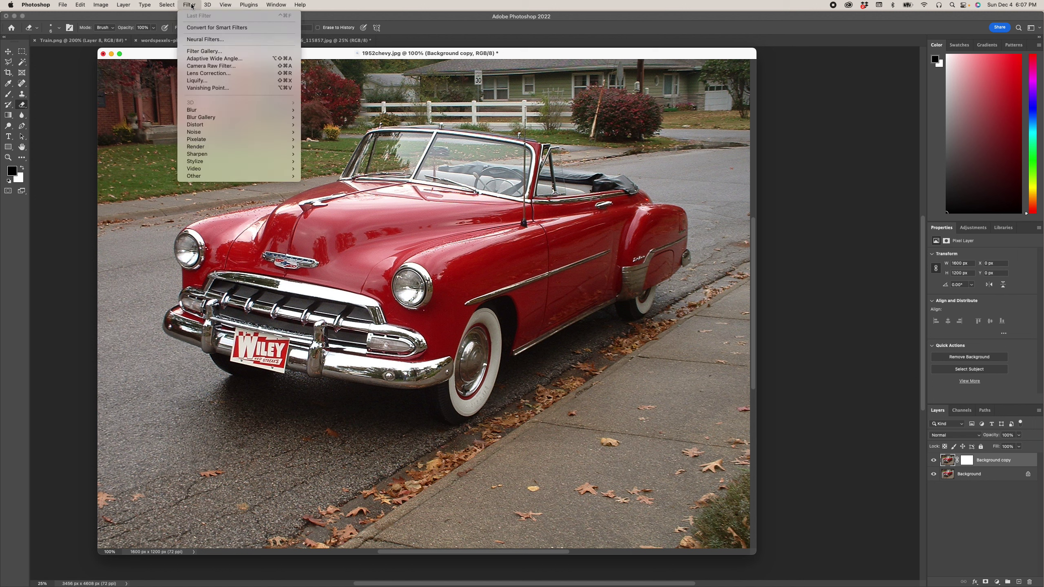
left_click(224, 53)
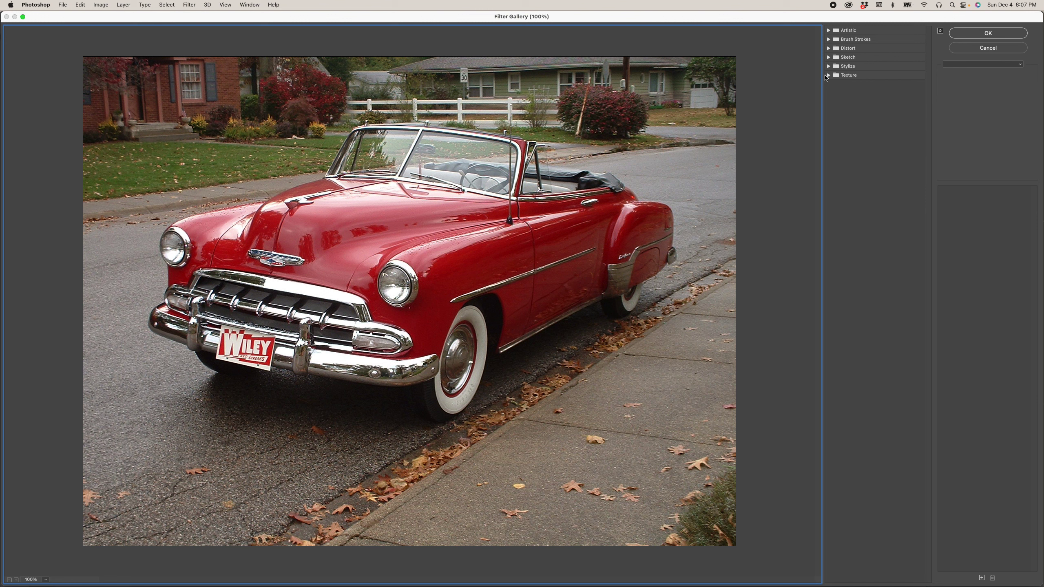
left_click(829, 30)
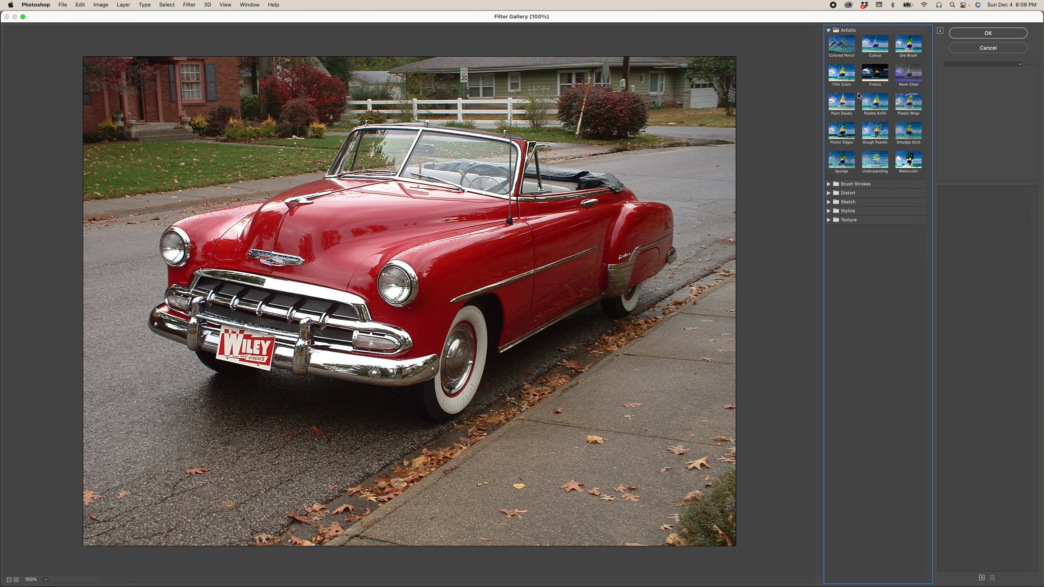
Step: Preview Colored Pencil on the Chevy with pencil width 21 and adjust Stroke Pressure
left_click(849, 50)
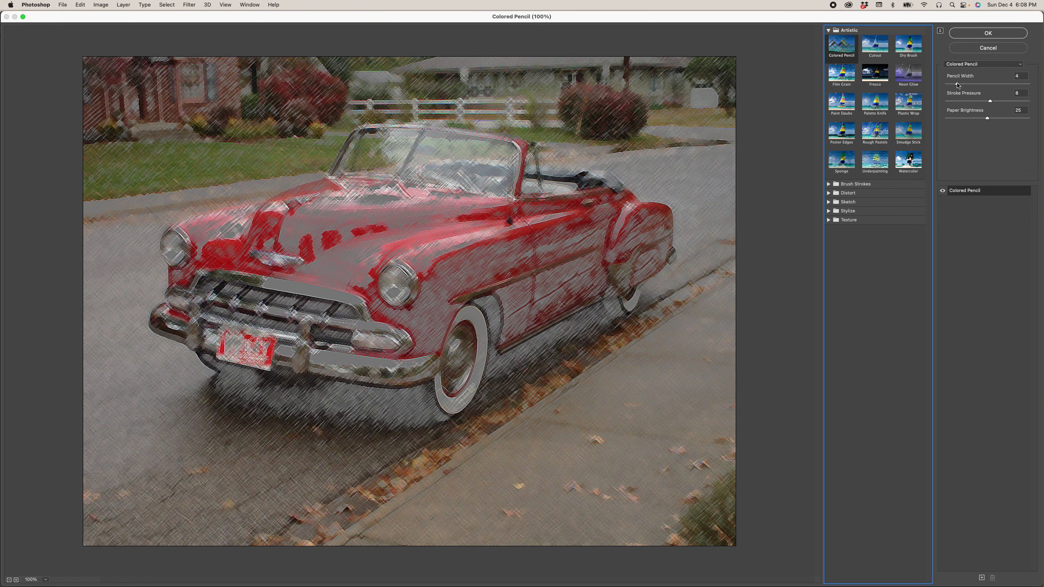
mouse_move(957, 86)
left_mouse_down()
mouse_move(1017, 85)
mouse_move(947, 86)
left_mouse_up()
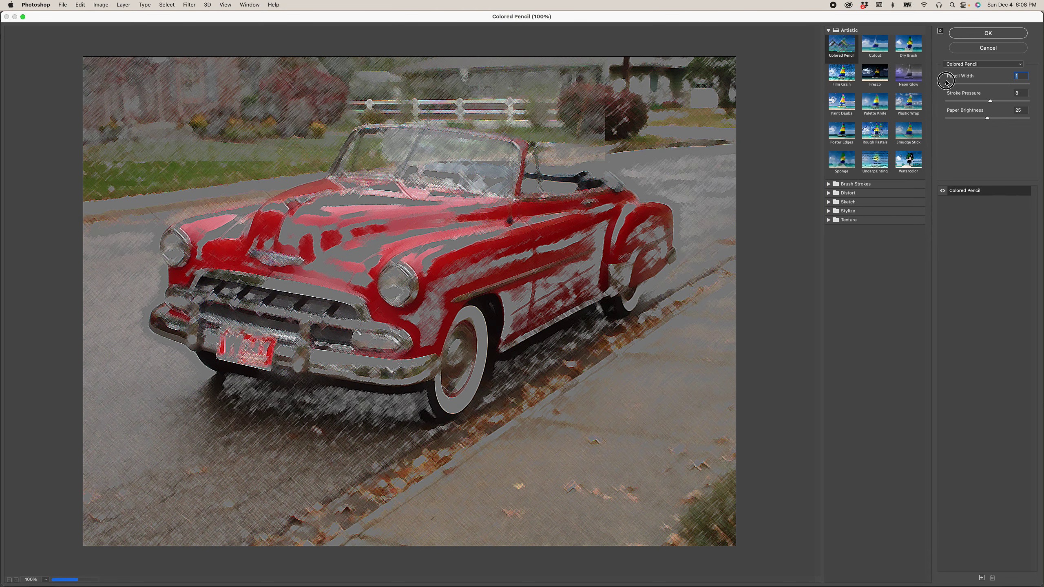
left_click(988, 102)
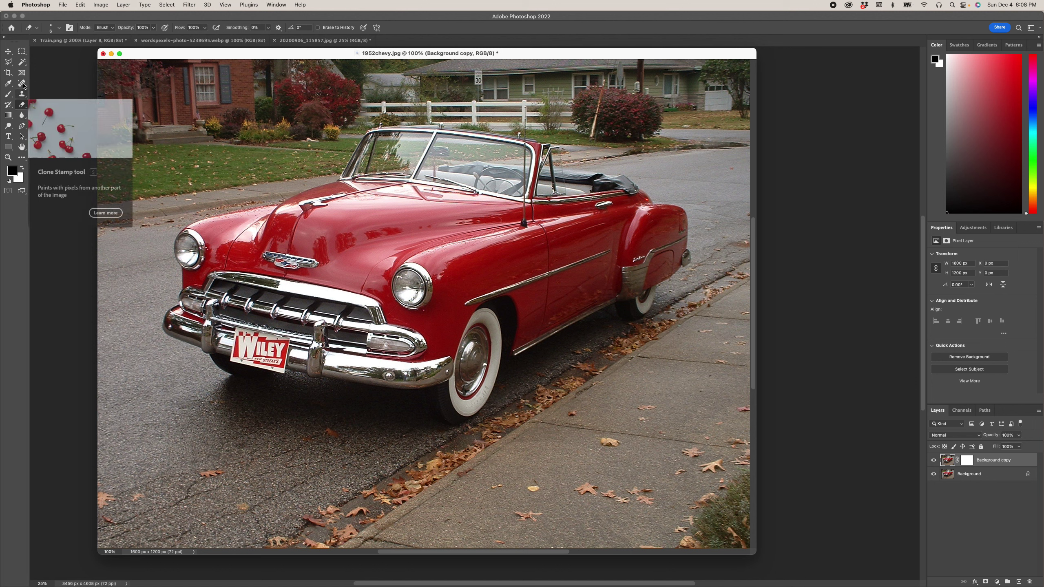
Step: Sample the car's dark red with the Eyedropper, swap colours, and reopen Filter Gallery
left_click(9, 84)
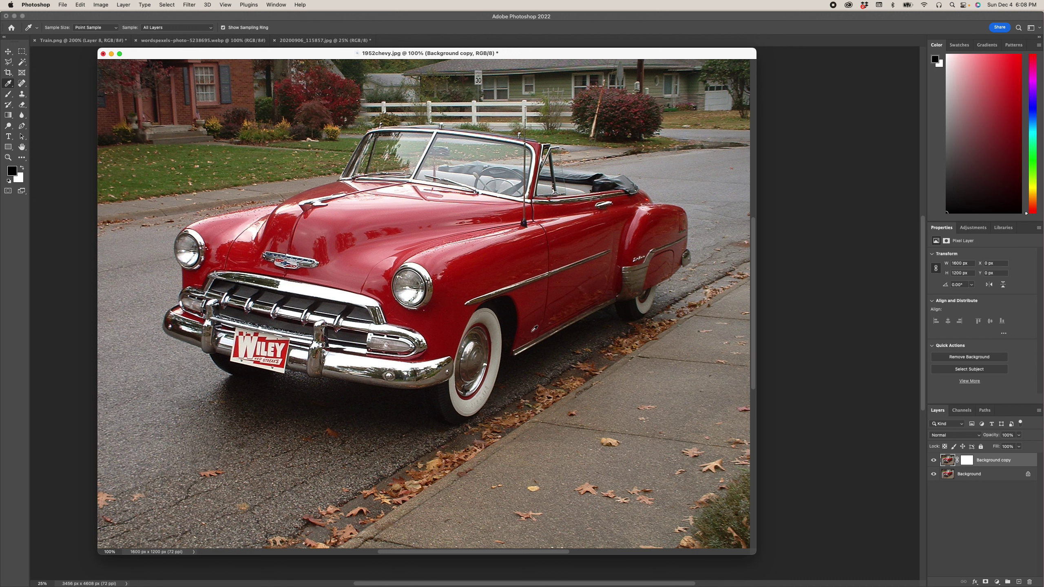
left_click(533, 332)
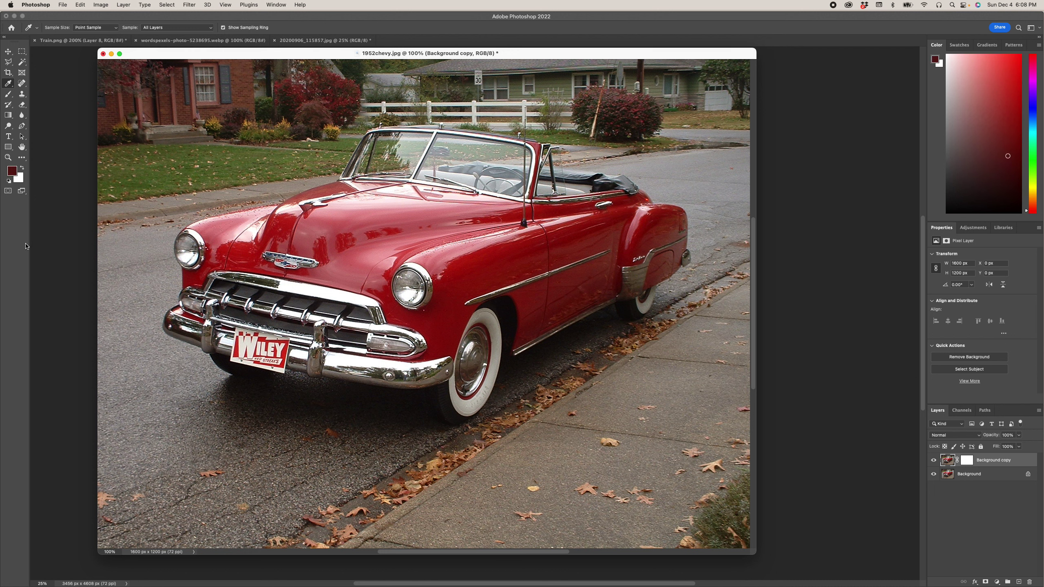
left_click(23, 169)
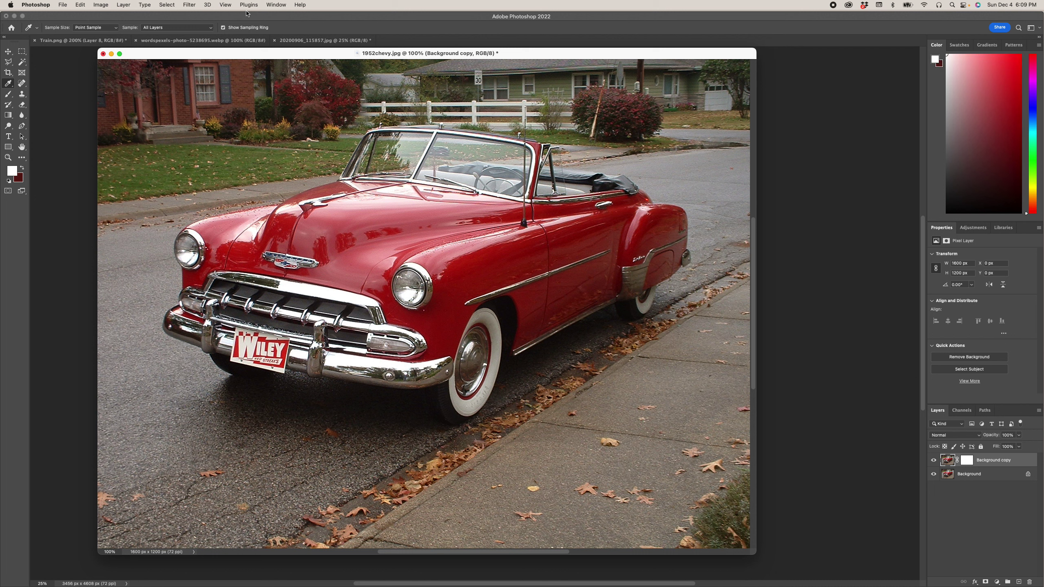
left_click(189, 5)
left_click(206, 49)
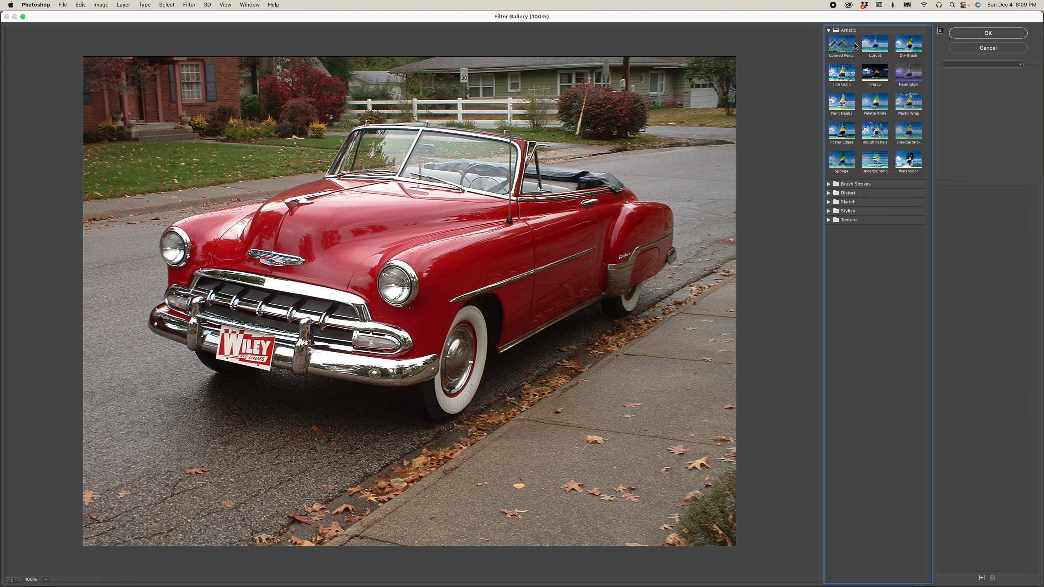
Step: Try Colored Pencil at width 3, pressure 13, brightness 36, then switch to Cutout
left_click(843, 45)
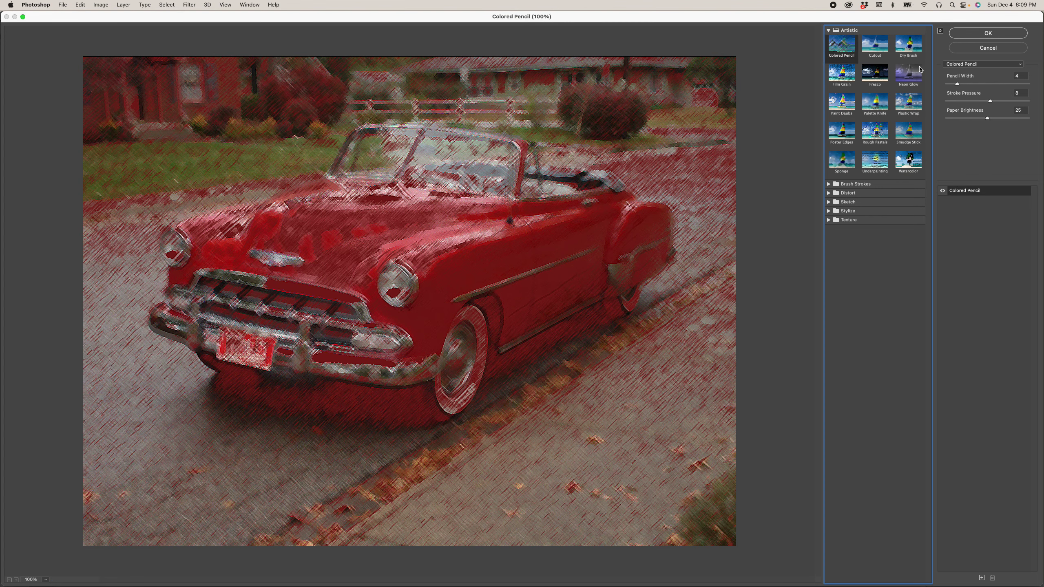
mouse_move(962, 82)
left_mouse_down()
mouse_move(986, 83)
mouse_move(974, 101)
mouse_move(1016, 102)
left_mouse_up()
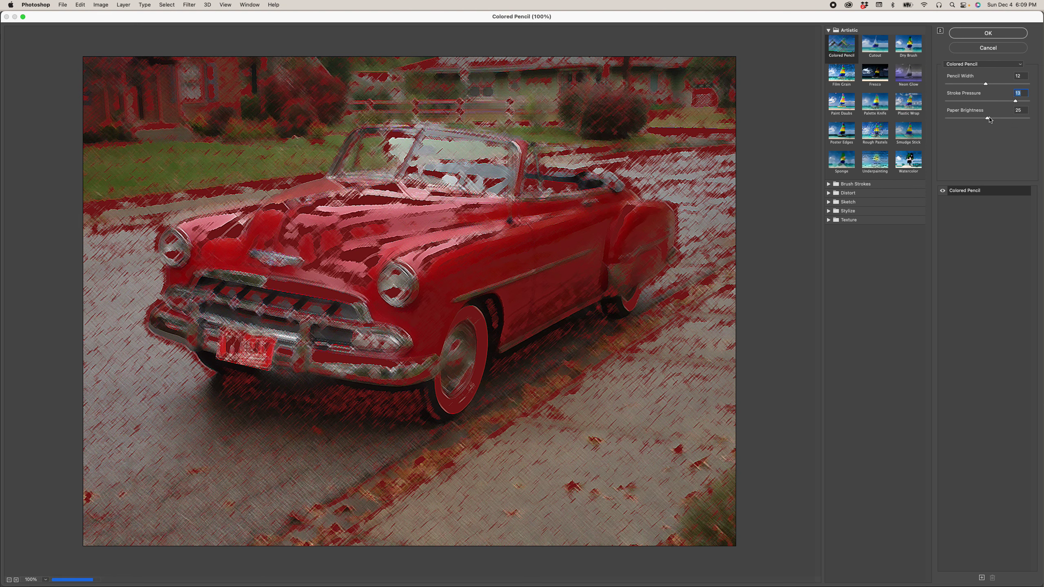
mouse_move(989, 118)
left_mouse_down()
mouse_move(961, 119)
mouse_move(1003, 121)
left_mouse_up()
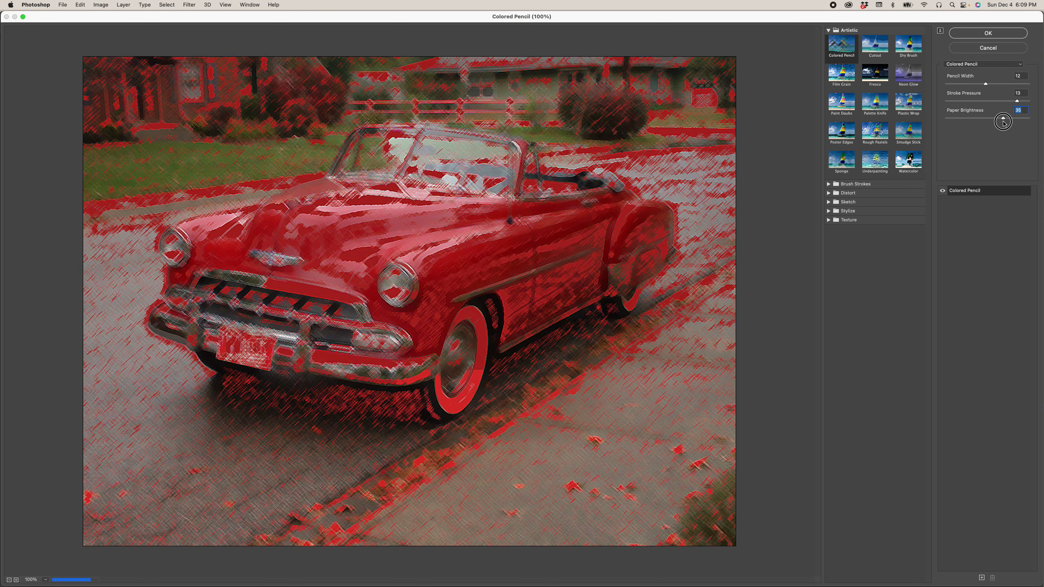
left_click_drag(987, 86, 952, 84)
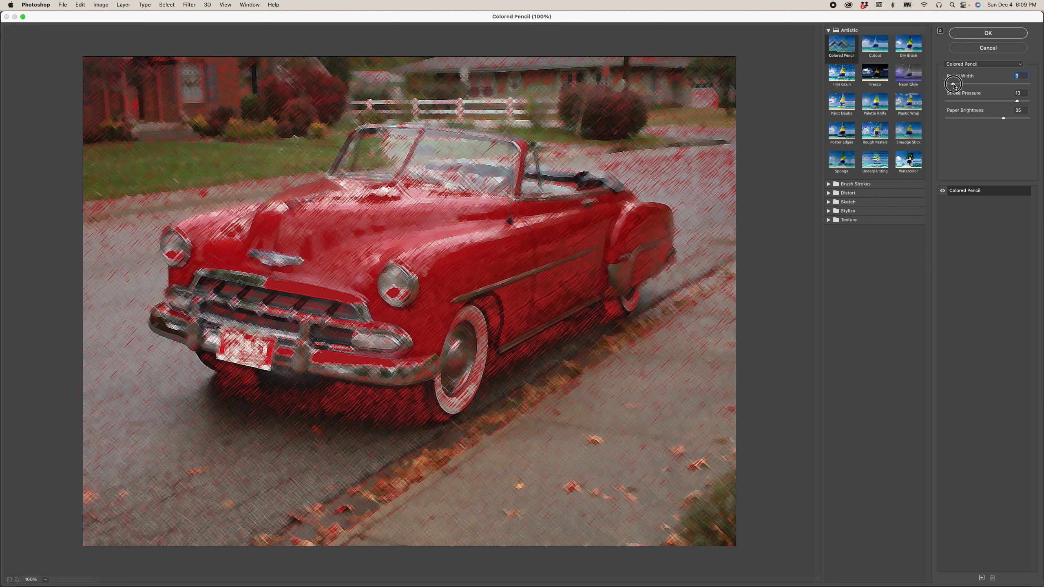
left_click_drag(953, 85, 954, 85)
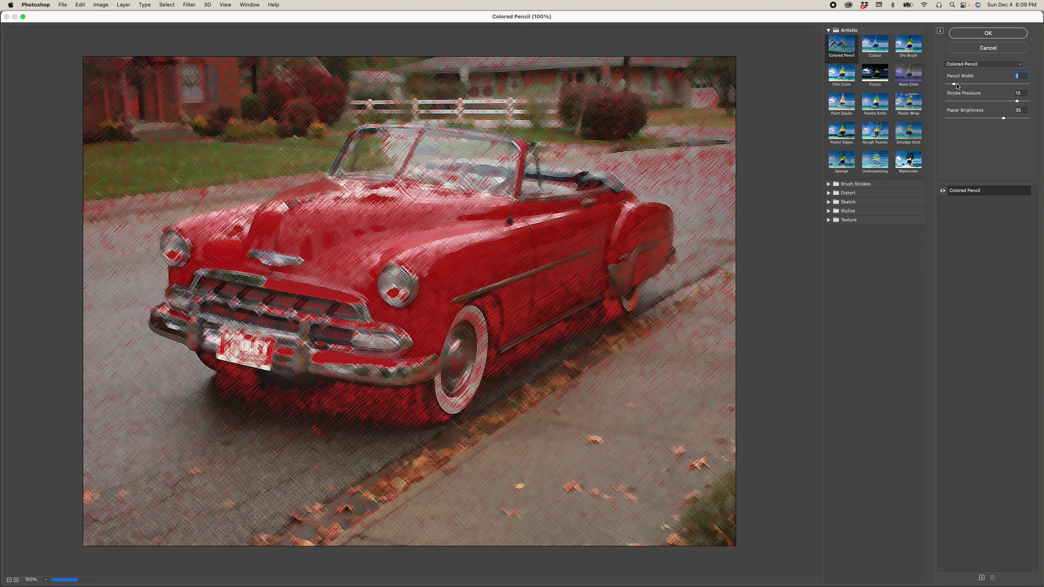
left_click(876, 47)
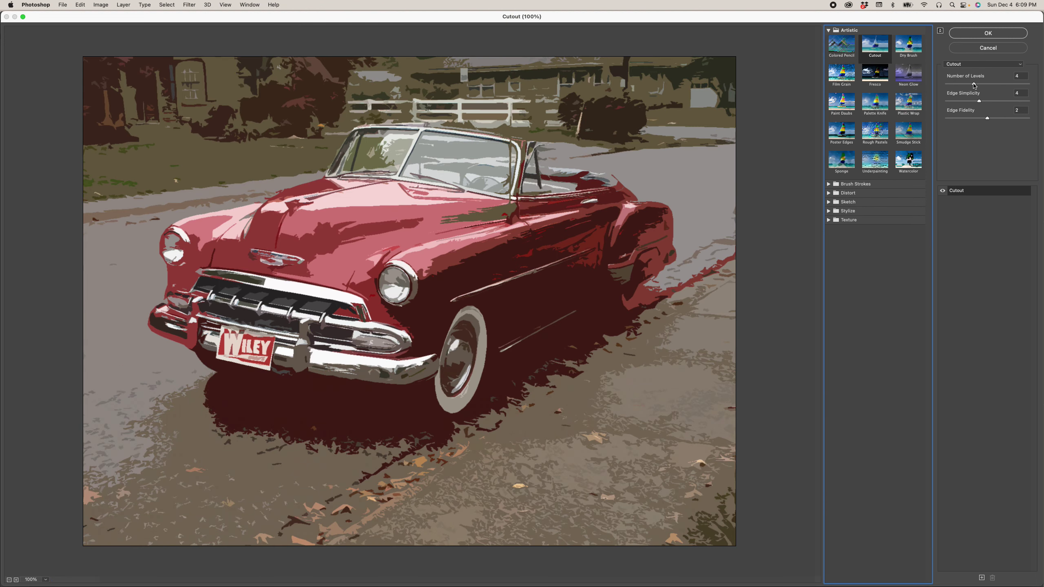
Step: Set the Cutout preview to 7 levels, edge simplicity 0 and edge fidelity 3
left_click_drag(974, 85, 1020, 91)
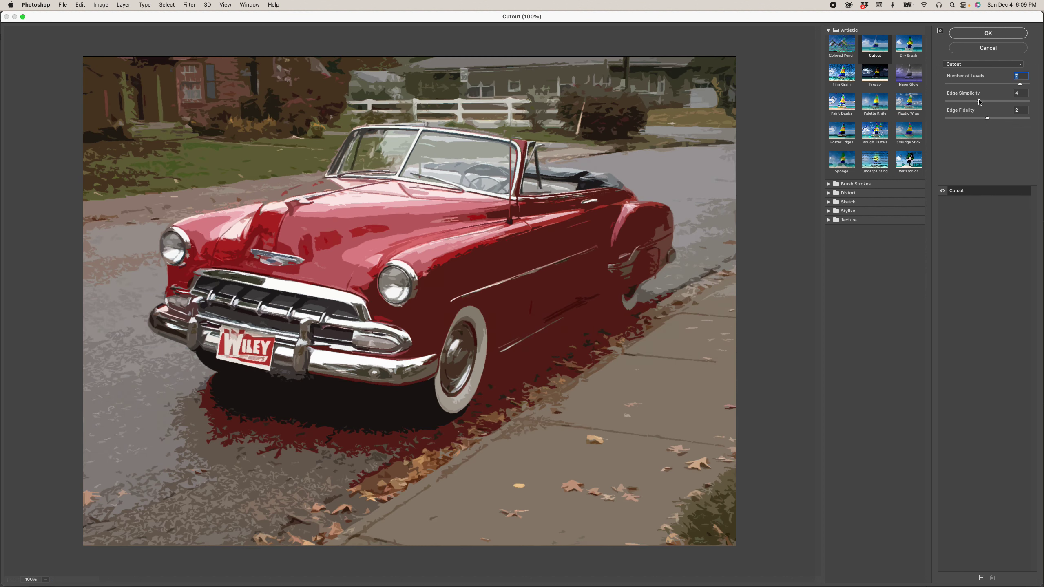
left_click_drag(980, 103, 932, 101)
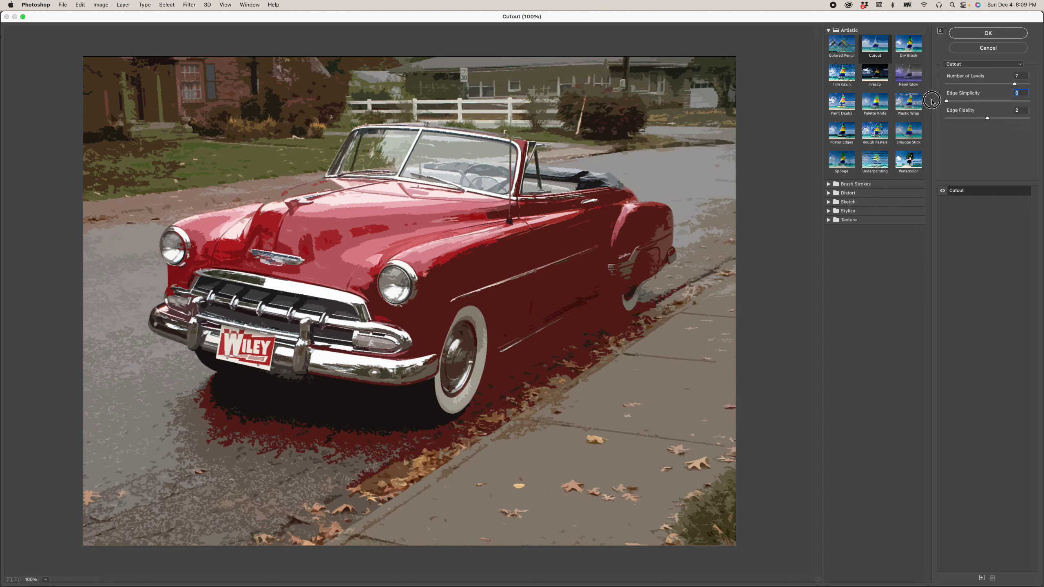
left_click(975, 117)
left_click_drag(974, 118, 1039, 120)
Step: Cancel the Filter Gallery without applying Cutout and reset colours to default black and white
left_click(999, 48)
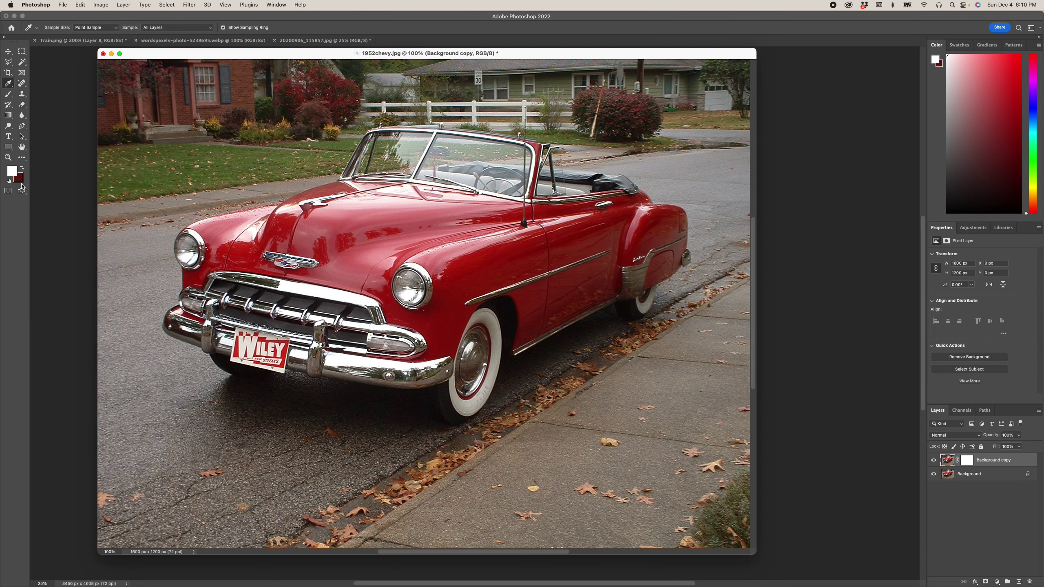
left_click(21, 167)
left_click(8, 181)
Step: Look at Lens Correction and cancel it, leaving the photo unchanged
left_click(193, 5)
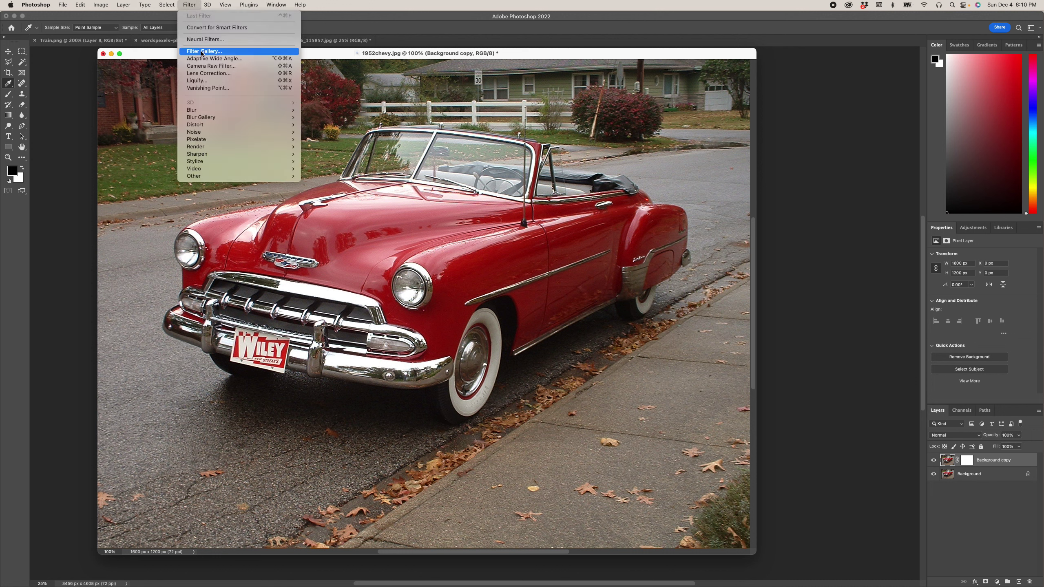
left_click(206, 73)
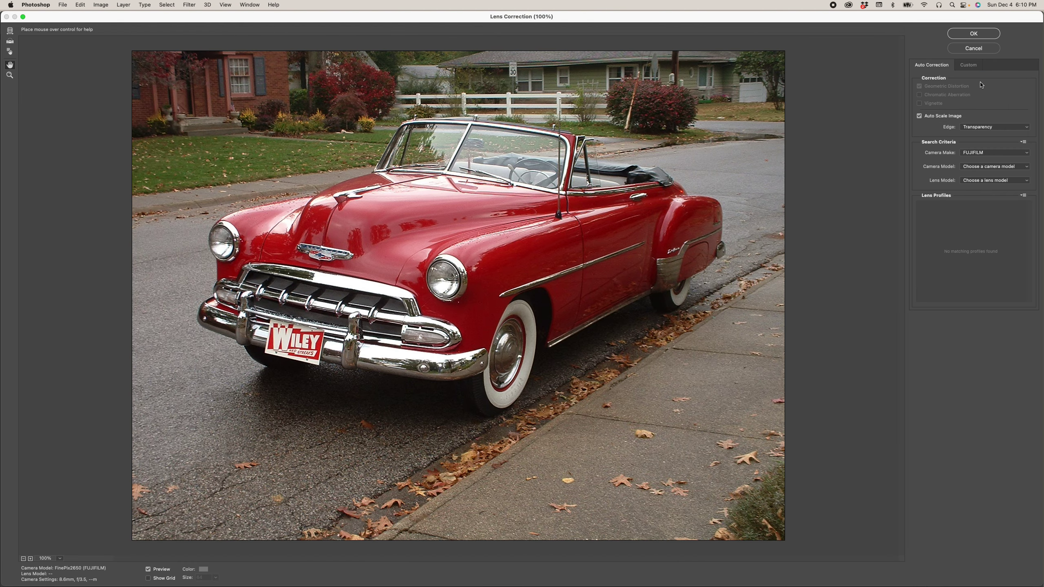
left_click(974, 48)
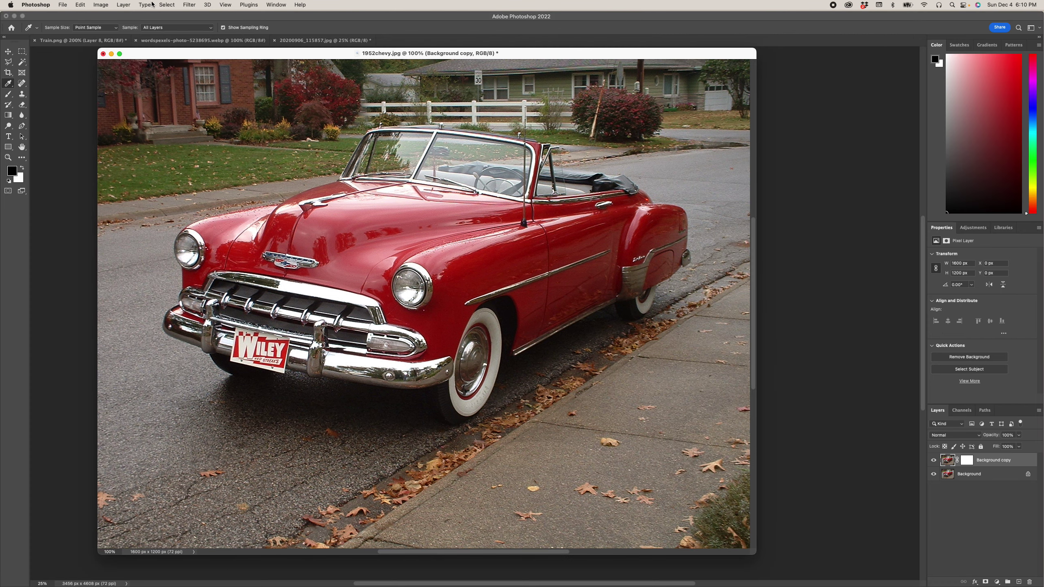
left_click(188, 5)
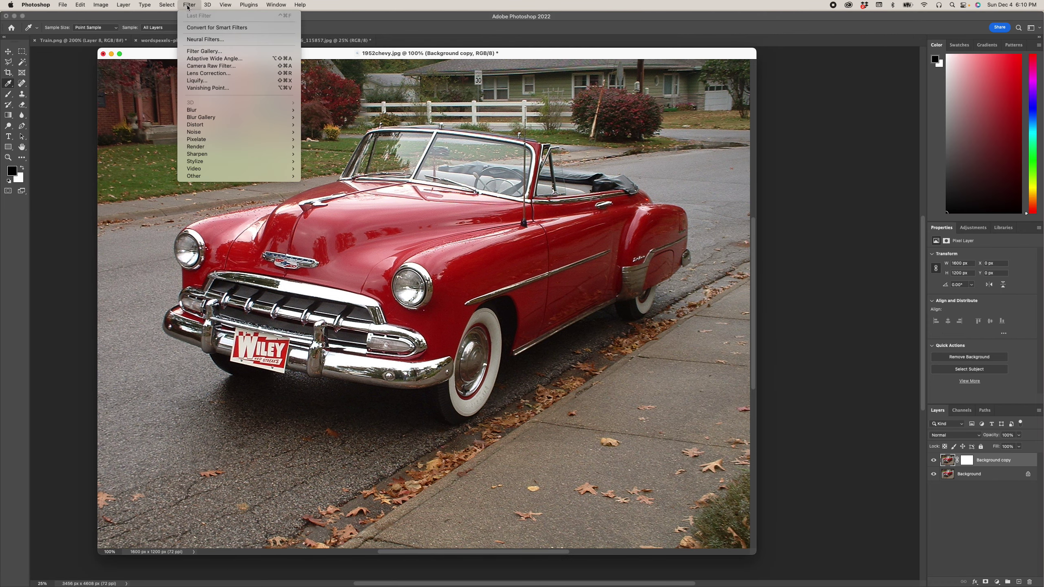
Step: In Filter Gallery's Artistic set, try Cutout at 6 levels and edge simplicity 2, then Dry Brush
left_click(213, 52)
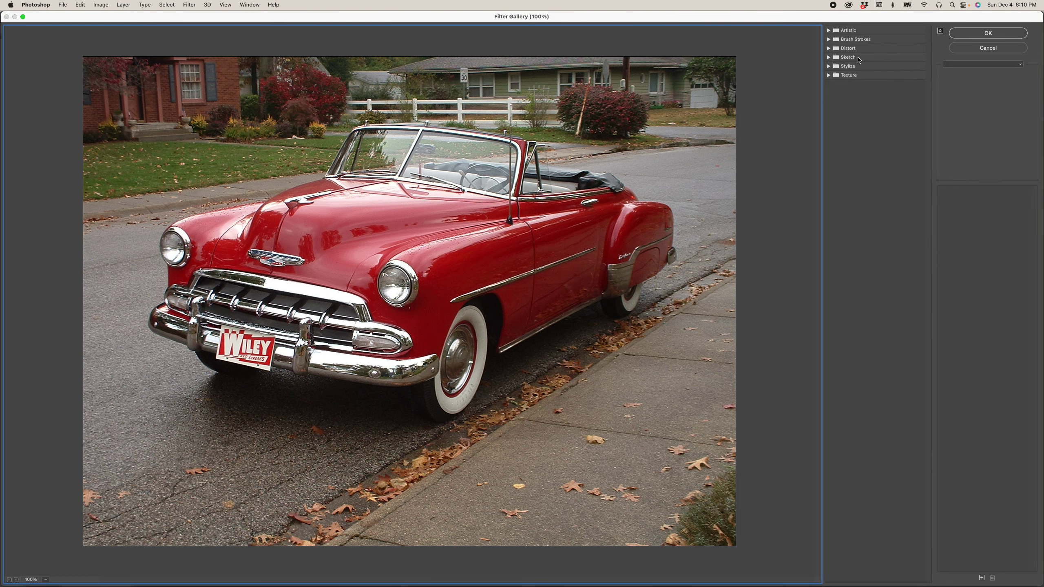
left_click(829, 31)
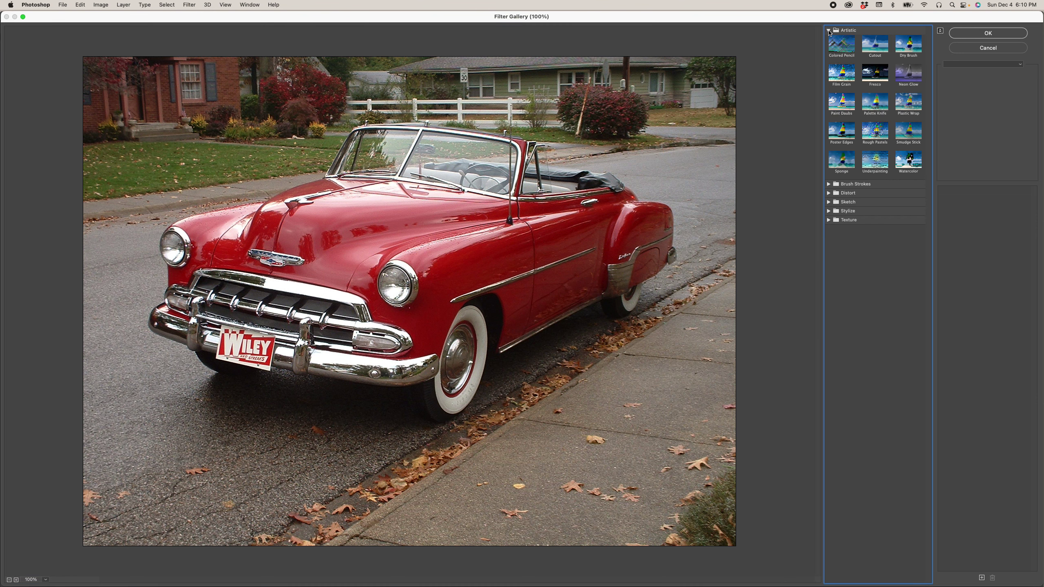
left_click(872, 47)
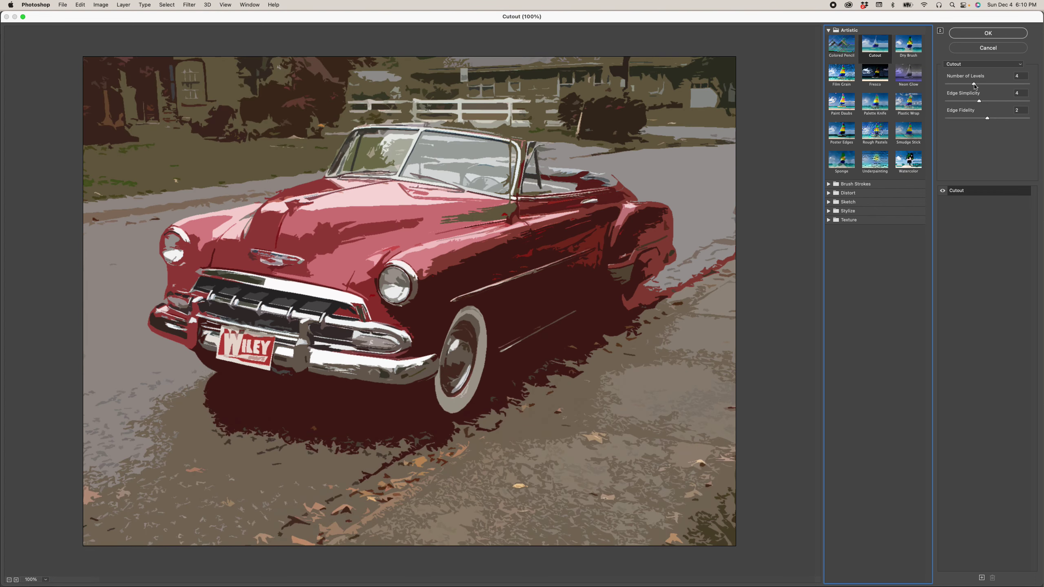
left_click_drag(975, 86, 1003, 91)
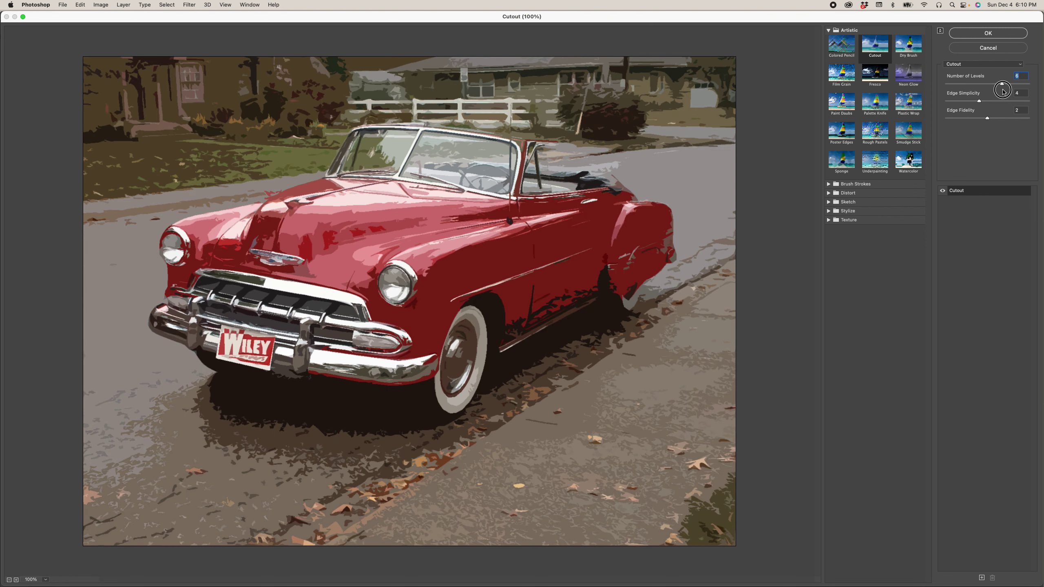
left_click_drag(979, 101, 998, 119)
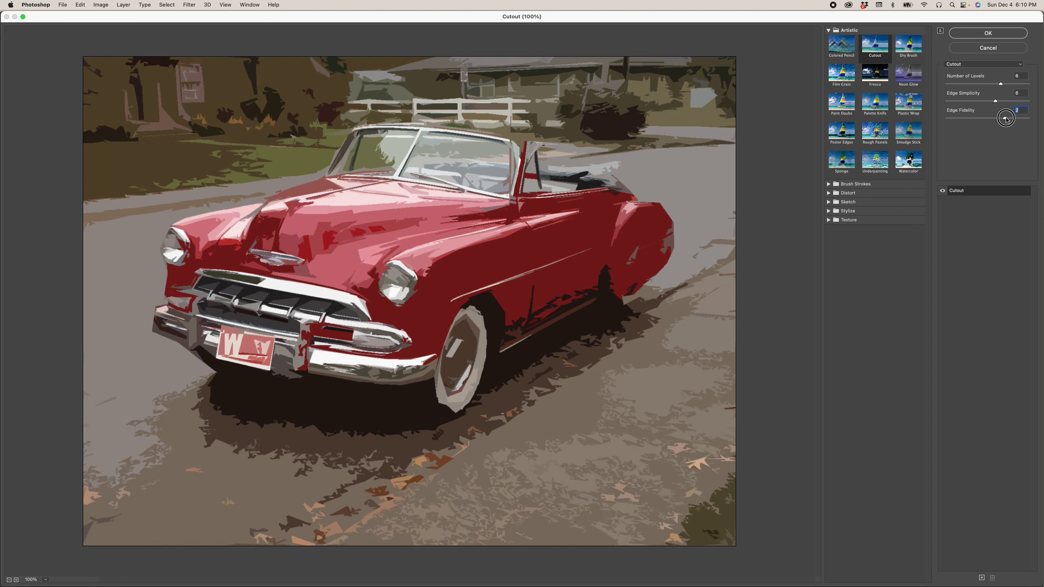
left_click(909, 45)
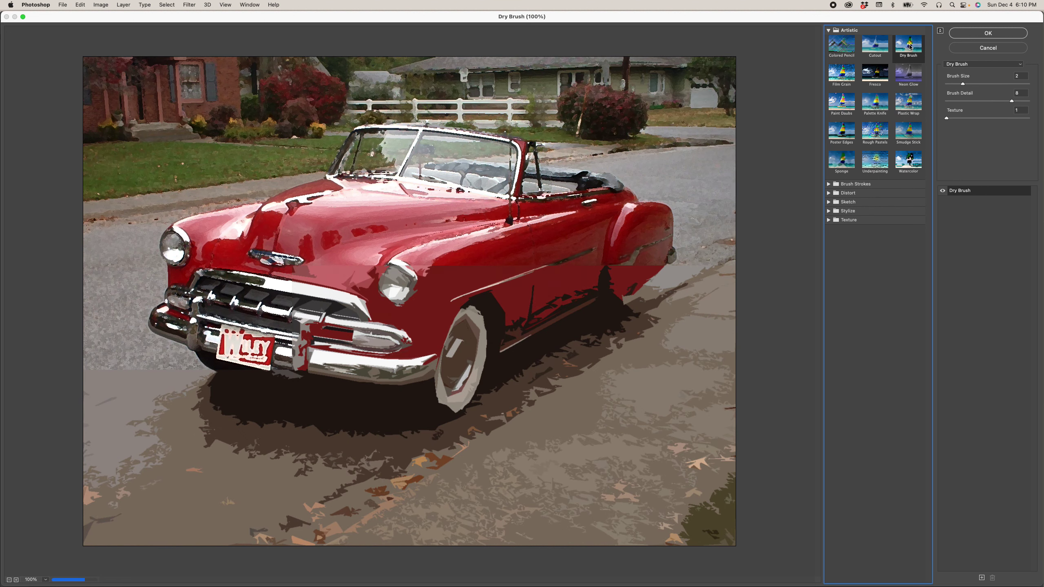
Step: Coarsen the Dry Brush strokes, raise Texture to 2, then preview Film Grain and Fresco
mouse_move(963, 84)
left_mouse_down()
mouse_move(996, 84)
mouse_move(1004, 100)
mouse_move(962, 99)
left_mouse_up()
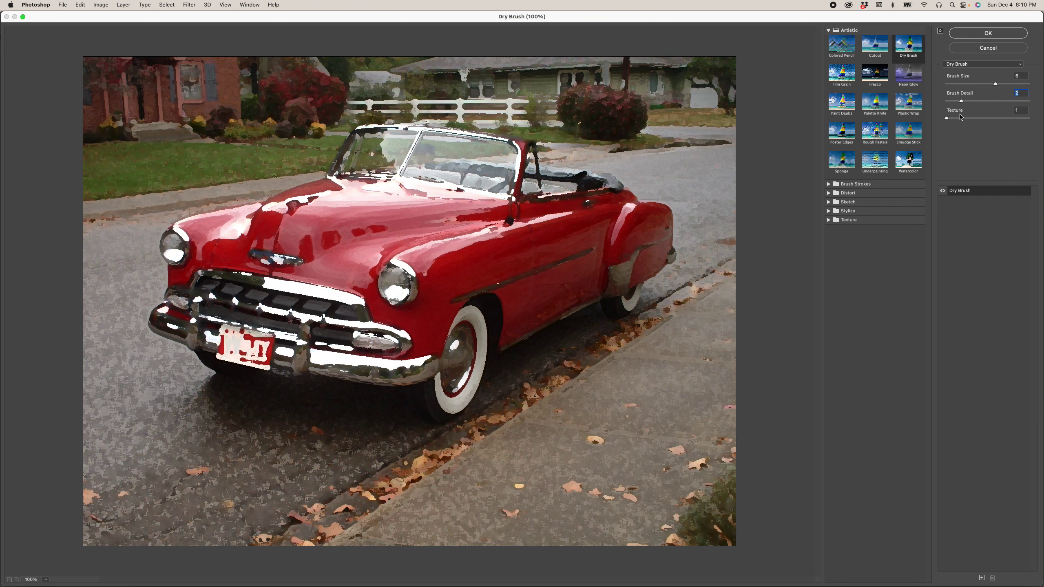
left_click_drag(947, 119, 979, 119)
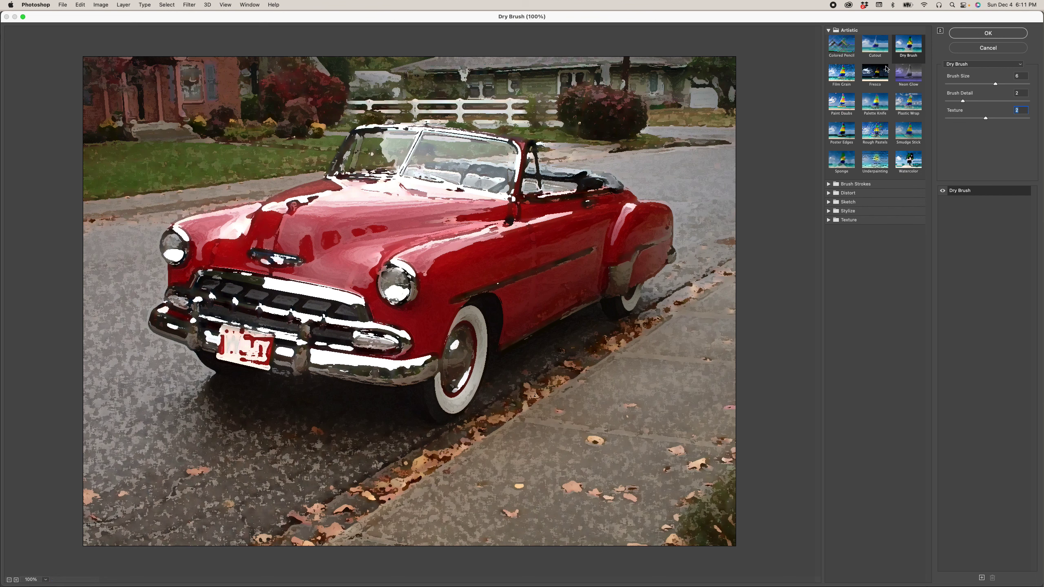
left_click(841, 78)
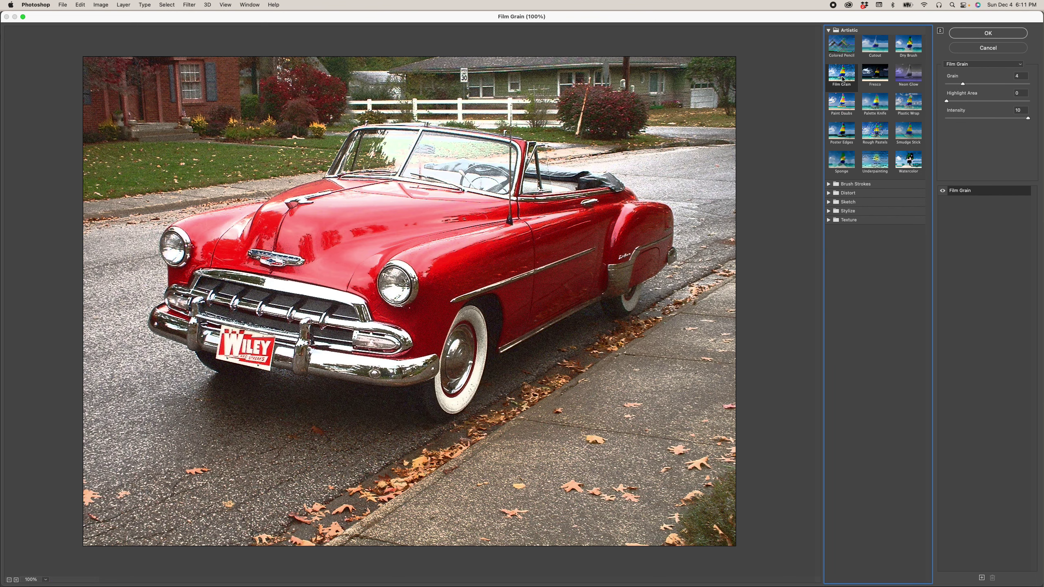
left_click(875, 78)
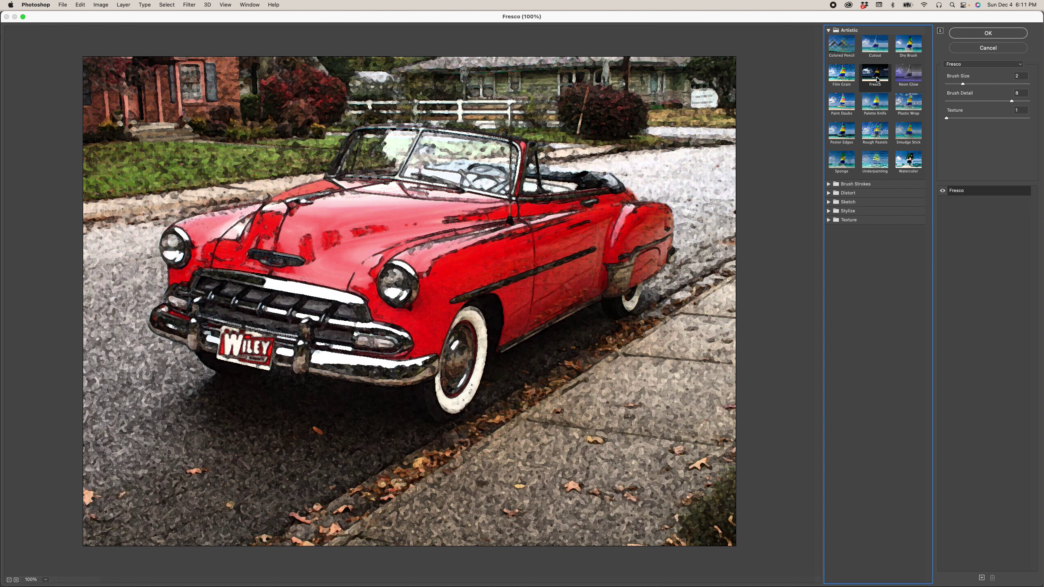
Step: Try Neon Glow with a magenta glow colour, then preview Paint Daubs
left_click(907, 78)
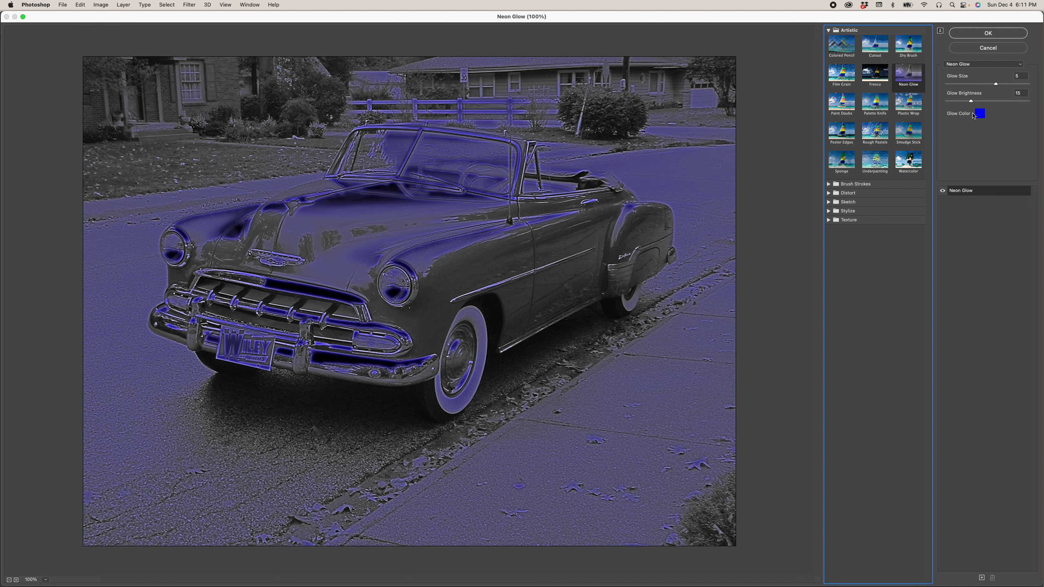
left_click(981, 113)
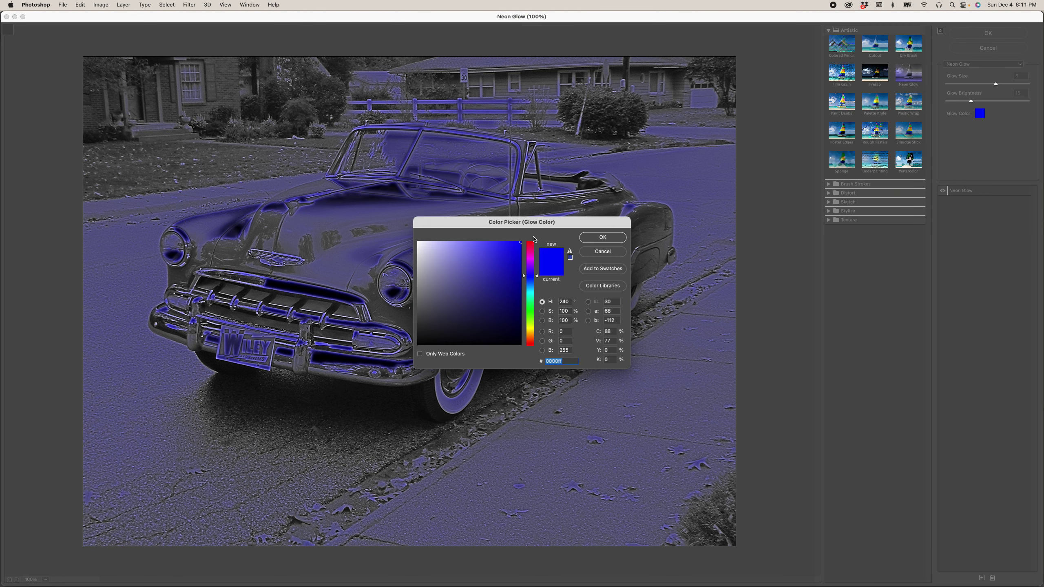
left_click(530, 259)
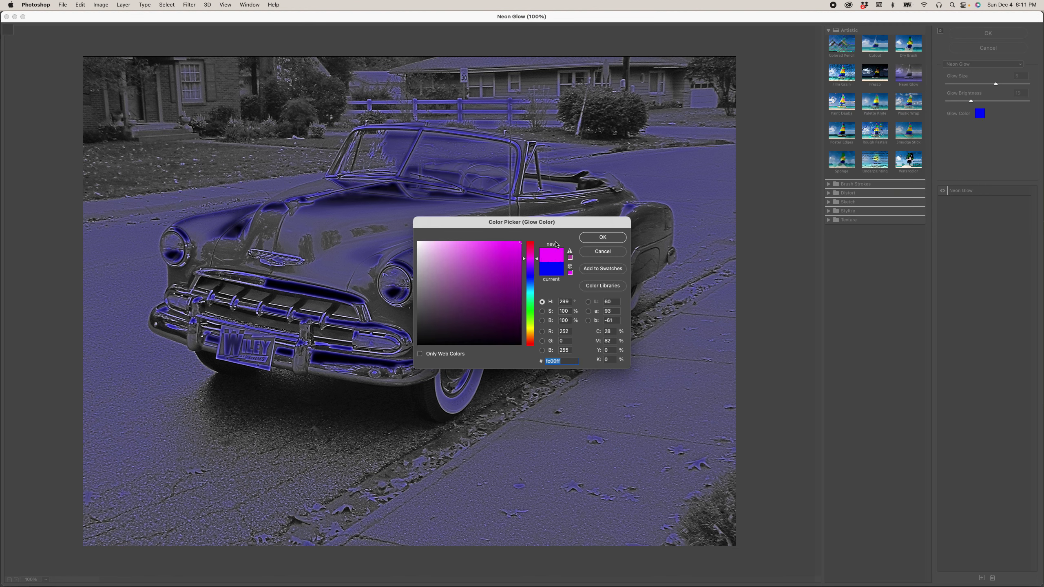
left_click(511, 255)
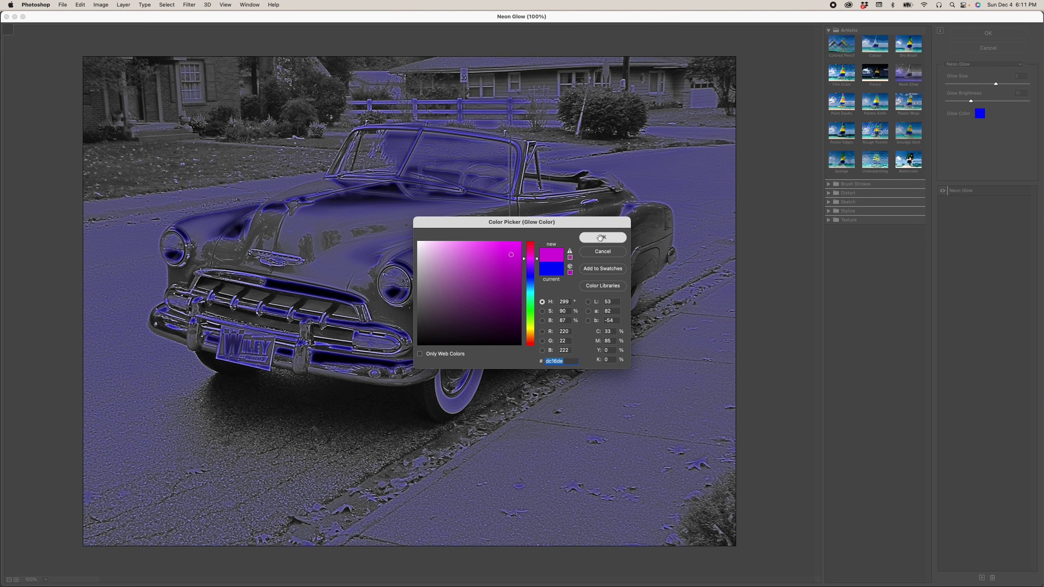
left_click(602, 237)
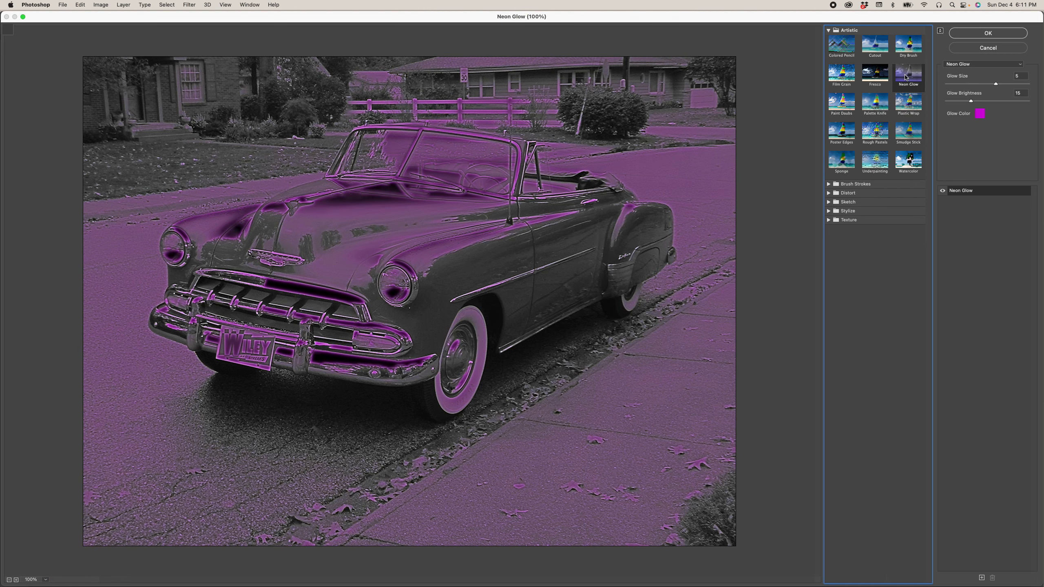
left_click(832, 103)
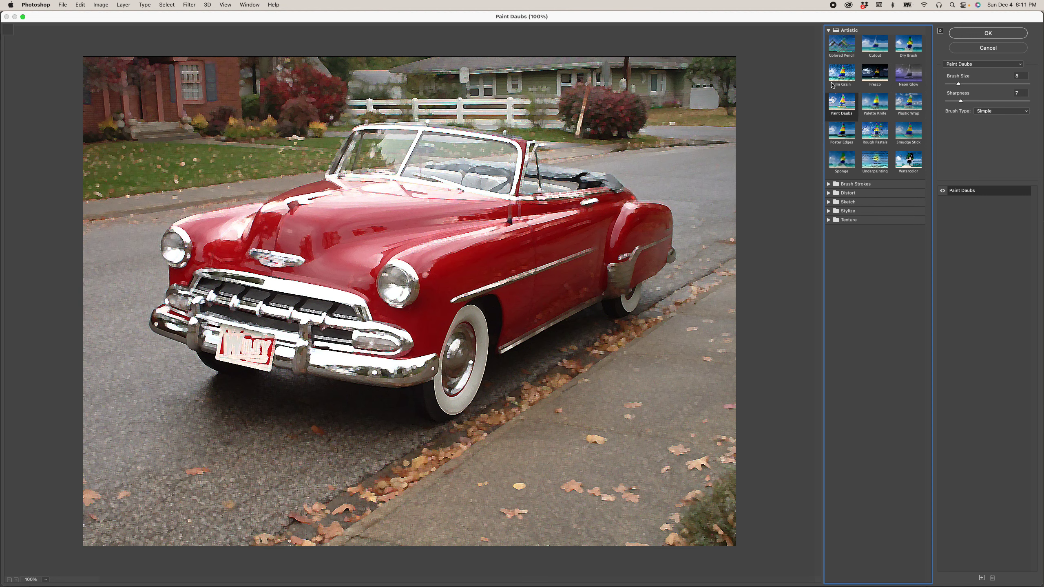
Step: Enlarge the Paint Daubs brush, then try Palette Knife with Stroke Size 6 and Softness 6
left_click_drag(959, 85, 1012, 101)
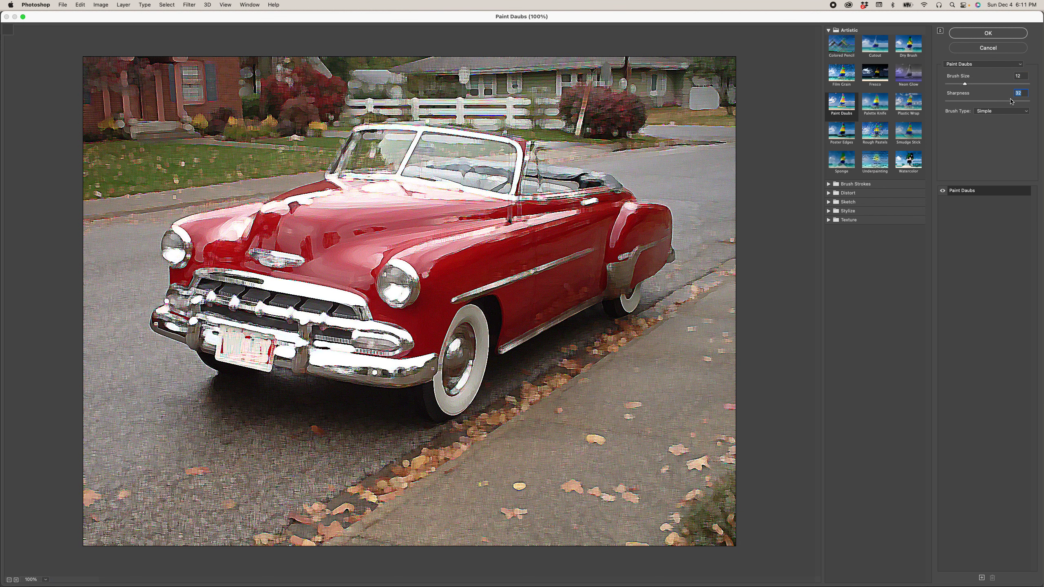
left_click(965, 84)
left_click(874, 103)
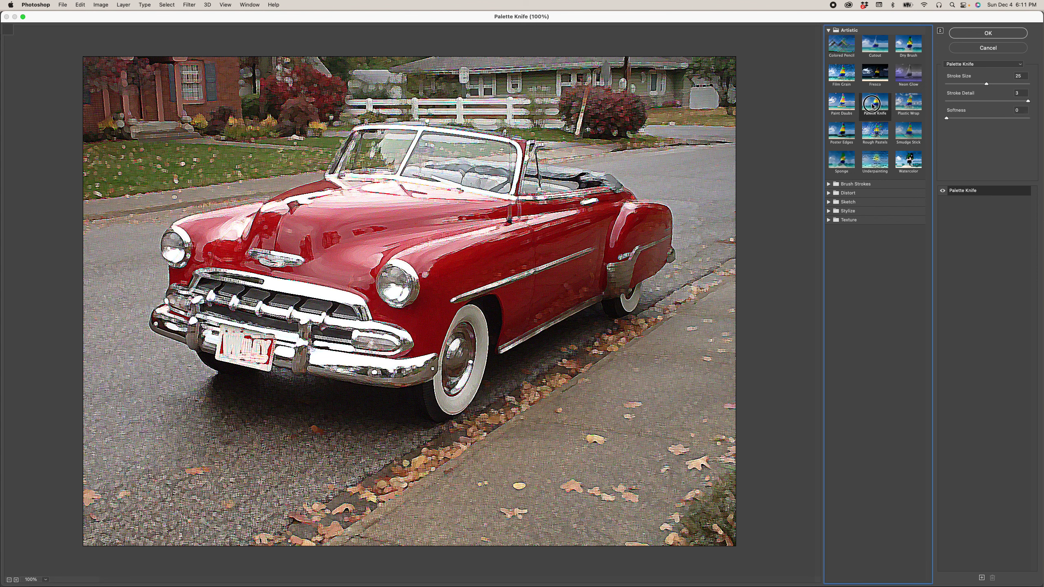
left_click(985, 84)
left_click_drag(985, 85, 957, 88)
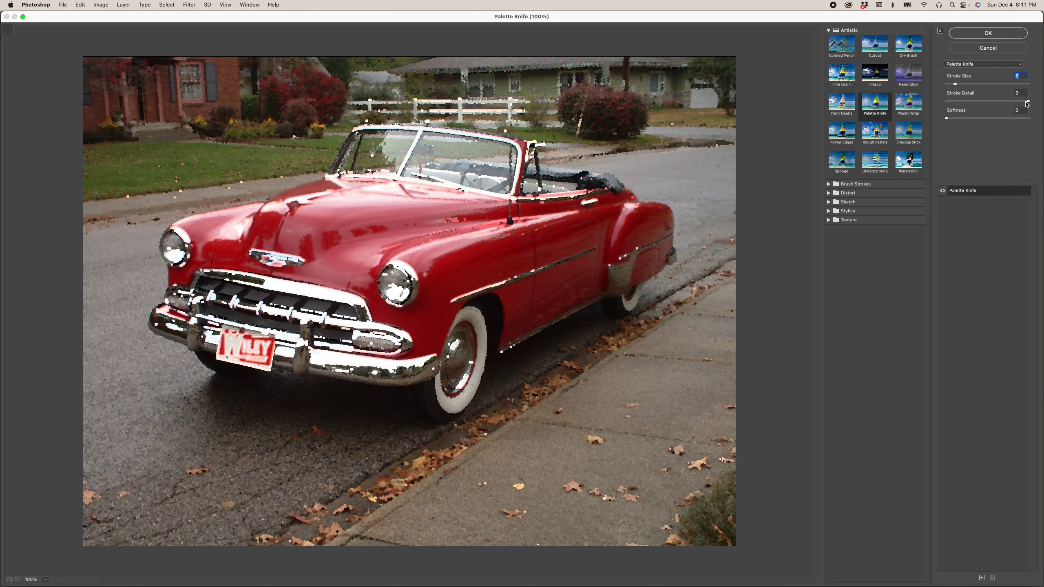
mouse_move(1029, 103)
left_mouse_down()
mouse_move(995, 103)
mouse_move(1011, 101)
left_mouse_up()
left_click_drag(947, 119, 995, 125)
Step: Zoom the preview to 200% and back to 100%, then preview Plastic Wrap
left_click(16, 580)
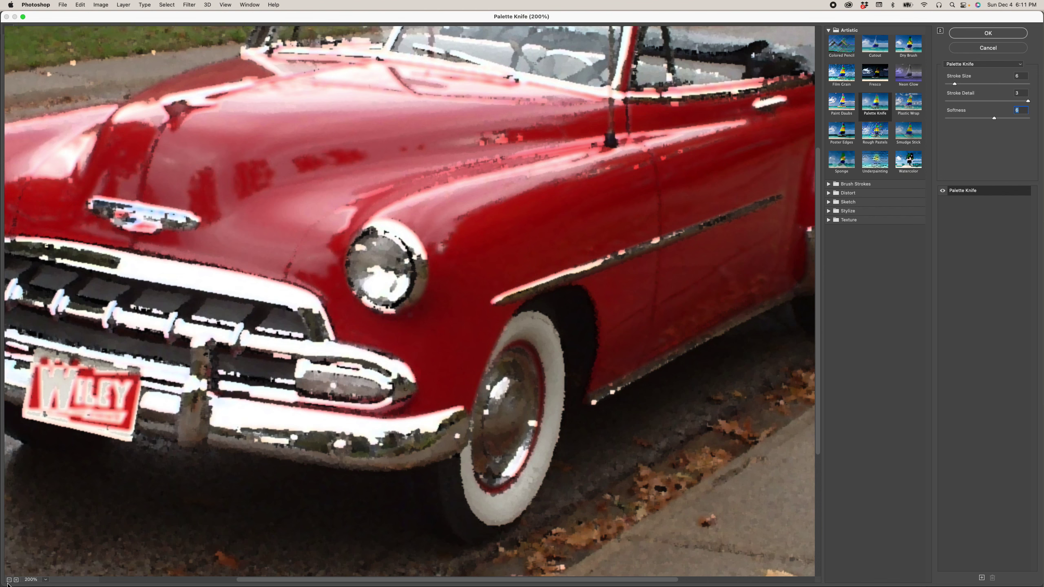
left_click(9, 581)
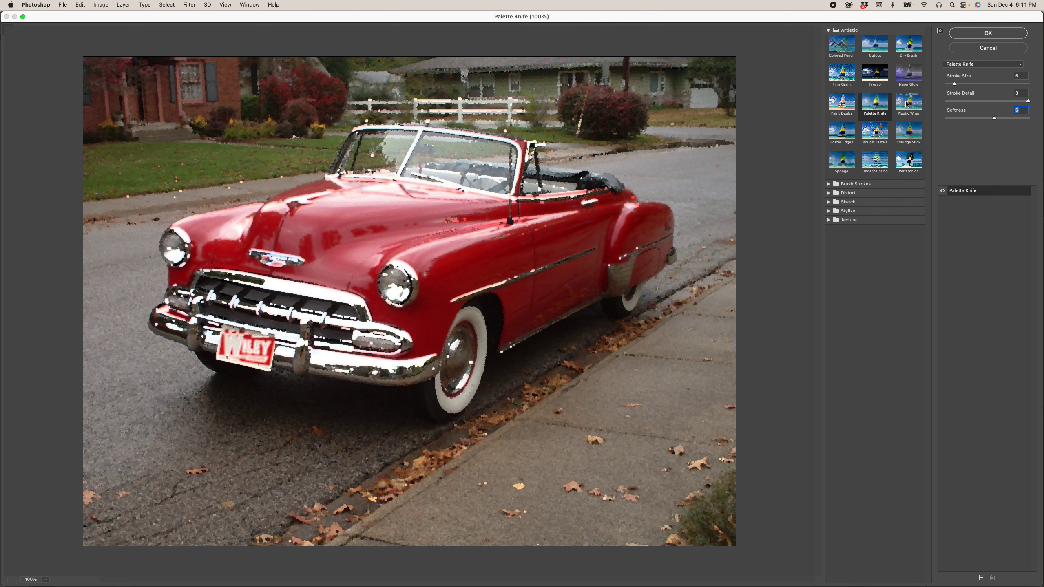
left_click(909, 106)
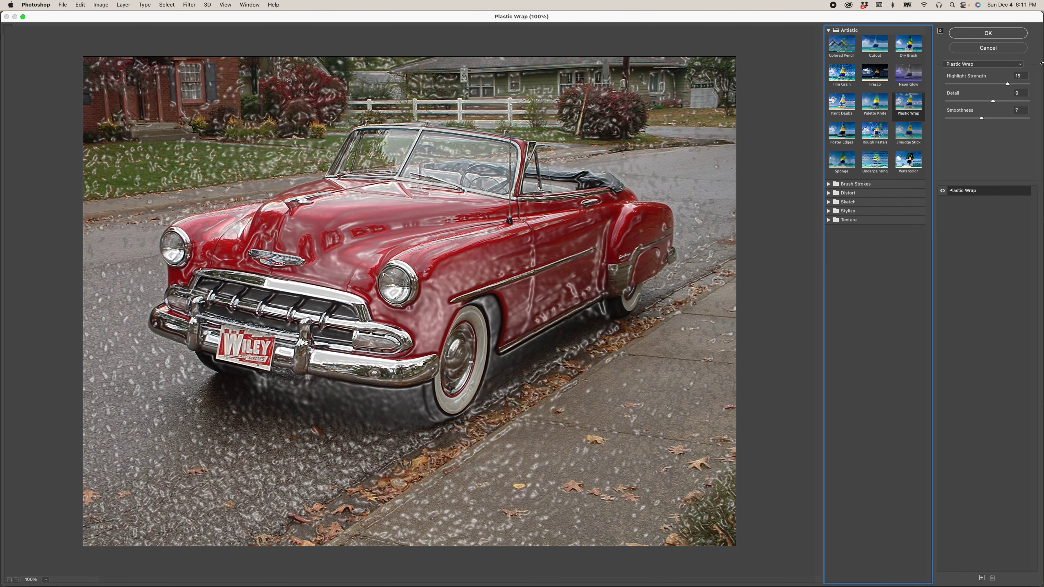
Step: Try Poster Edges with Posterization 4 and Edge Thickness 3, then preview Rough Pastels
left_click_drag(1007, 85, 948, 123)
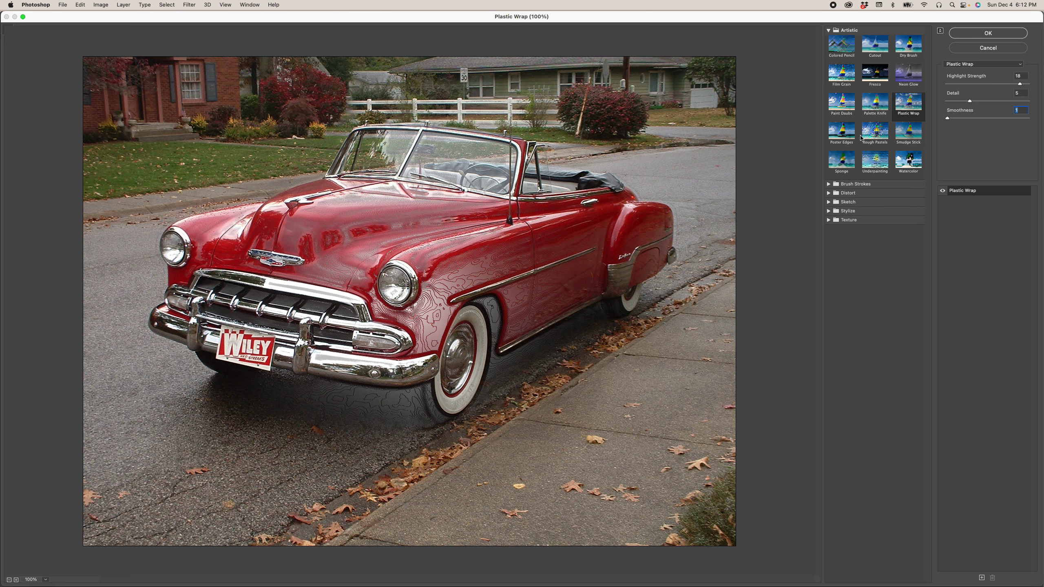
left_click(843, 135)
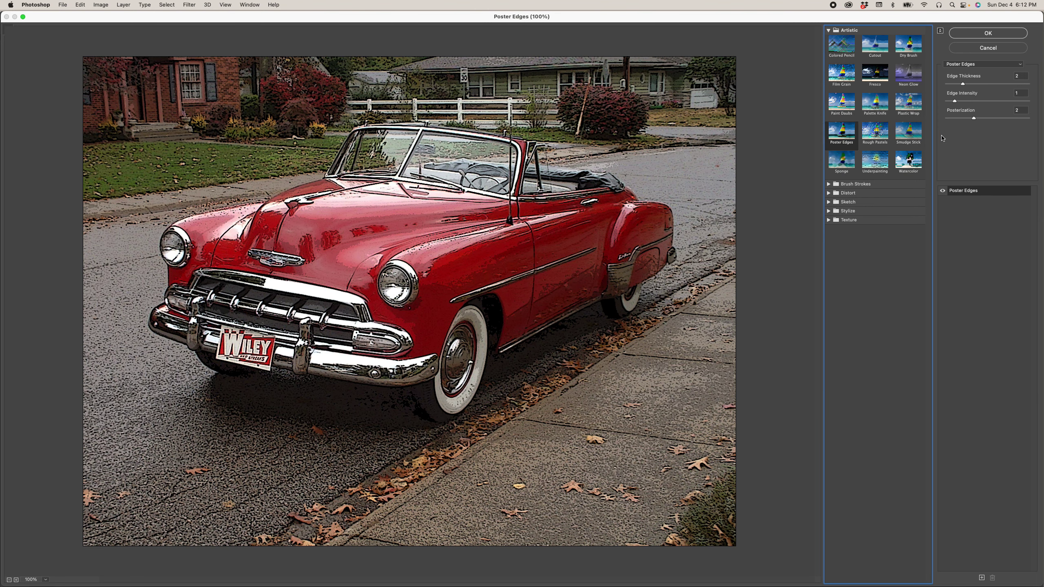
left_click_drag(972, 118, 945, 126)
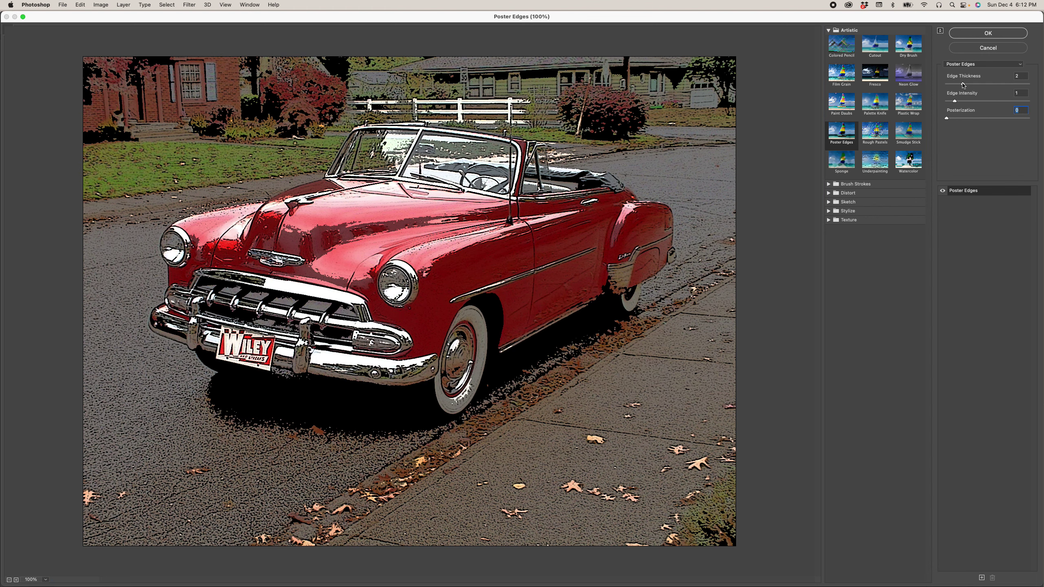
left_click_drag(963, 85, 999, 102)
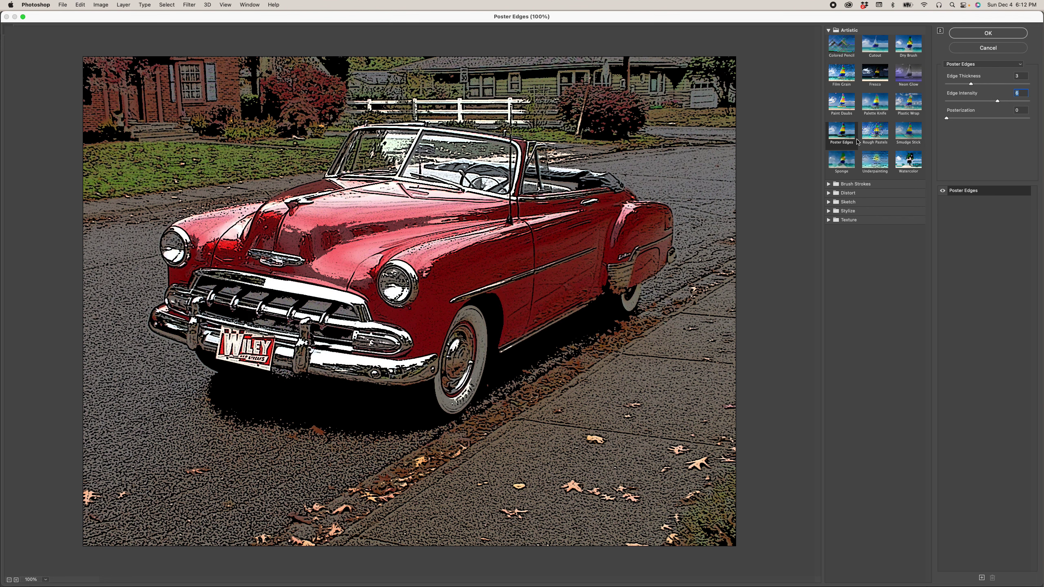
left_click(871, 133)
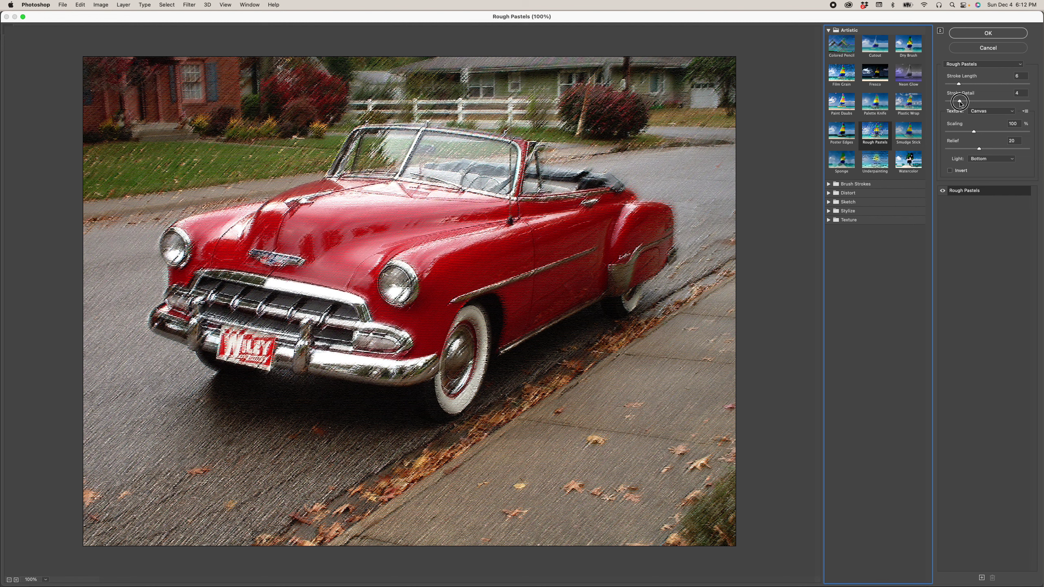
Step: Give Rough Pastels Stroke Detail 12, larger texture scaling and Top Right light, then preview Smudge Stick
mouse_move(959, 101)
left_mouse_down()
mouse_move(991, 101)
mouse_move(989, 84)
left_mouse_up()
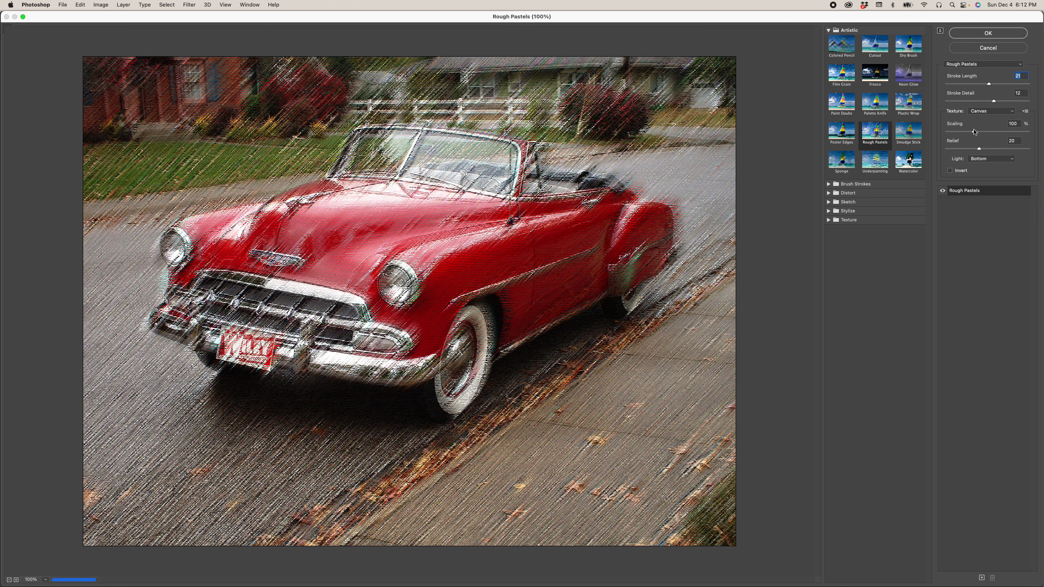
mouse_move(974, 131)
left_mouse_down()
mouse_move(953, 133)
mouse_move(994, 132)
left_mouse_up()
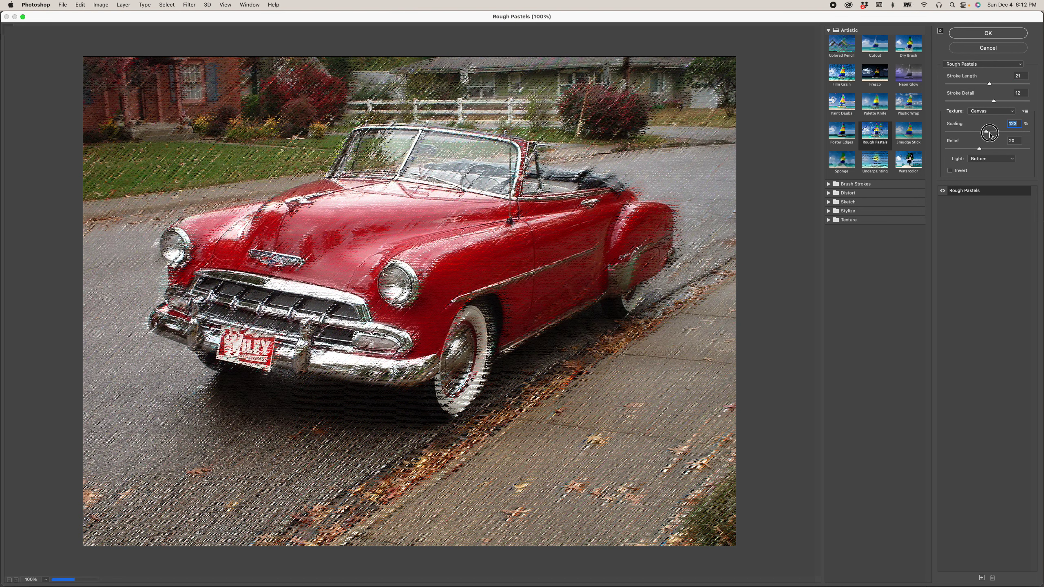
left_click(981, 161)
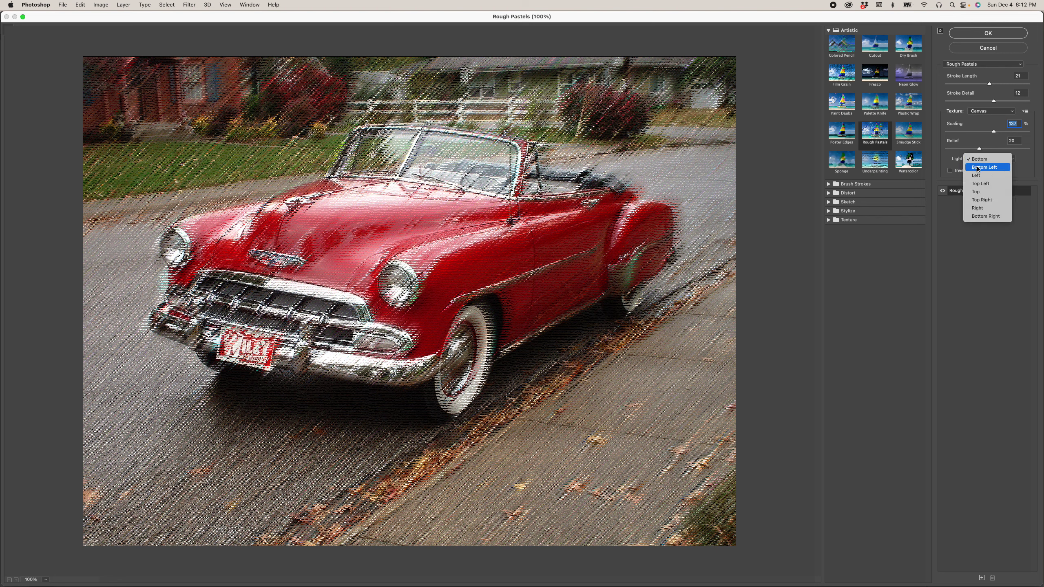
left_click(979, 168)
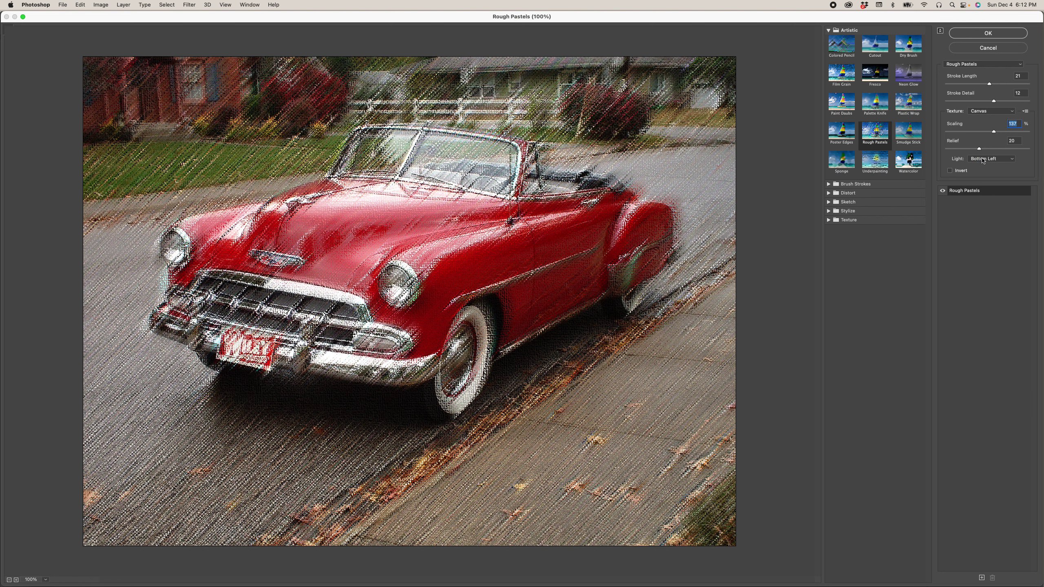
left_click(982, 160)
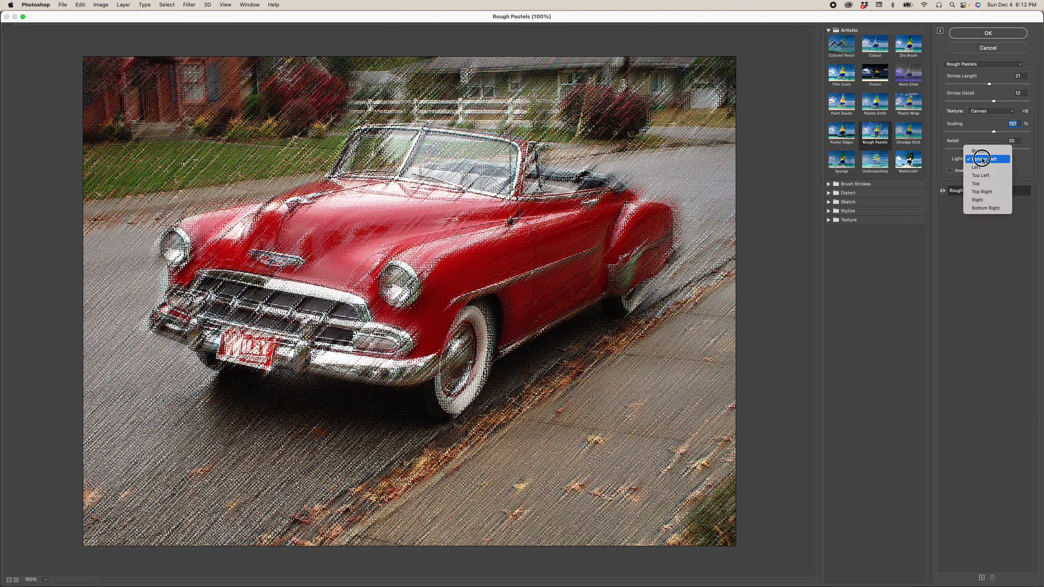
left_click(982, 191)
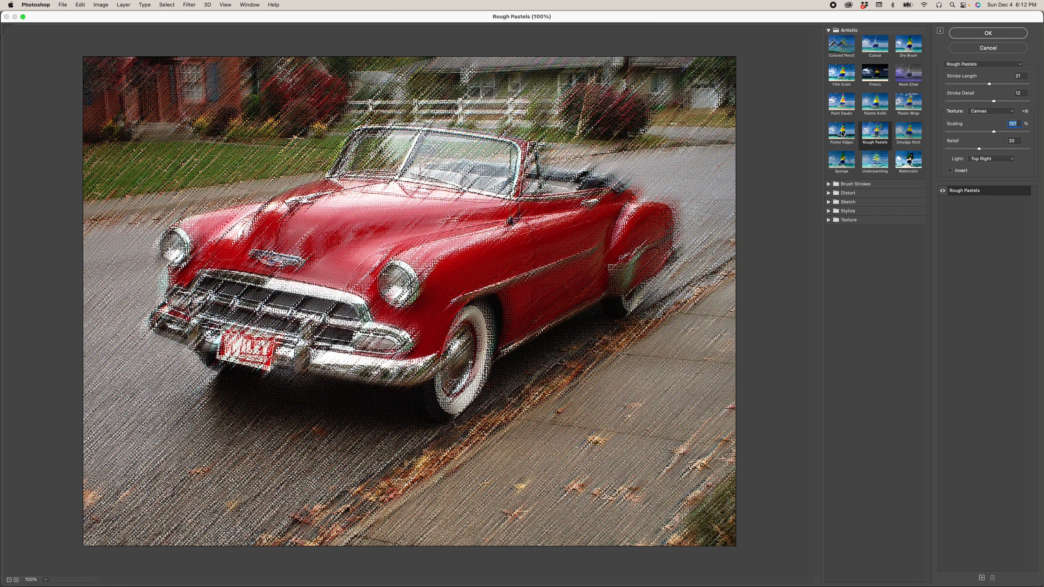
left_click(909, 134)
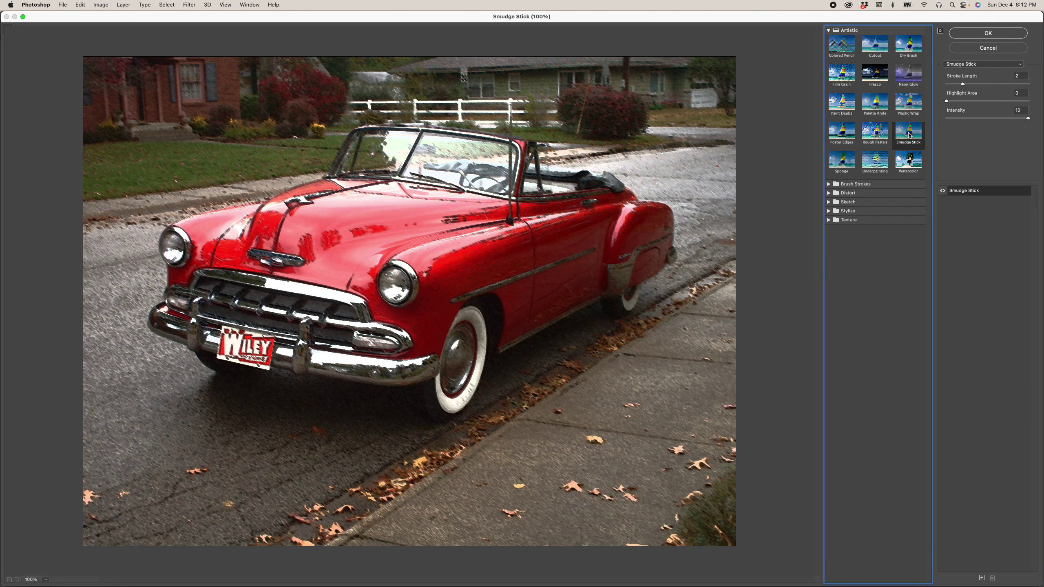
Step: Try Sponge, then Underpainting with Brush Size 0 and Texture Coverage 0
left_click(844, 158)
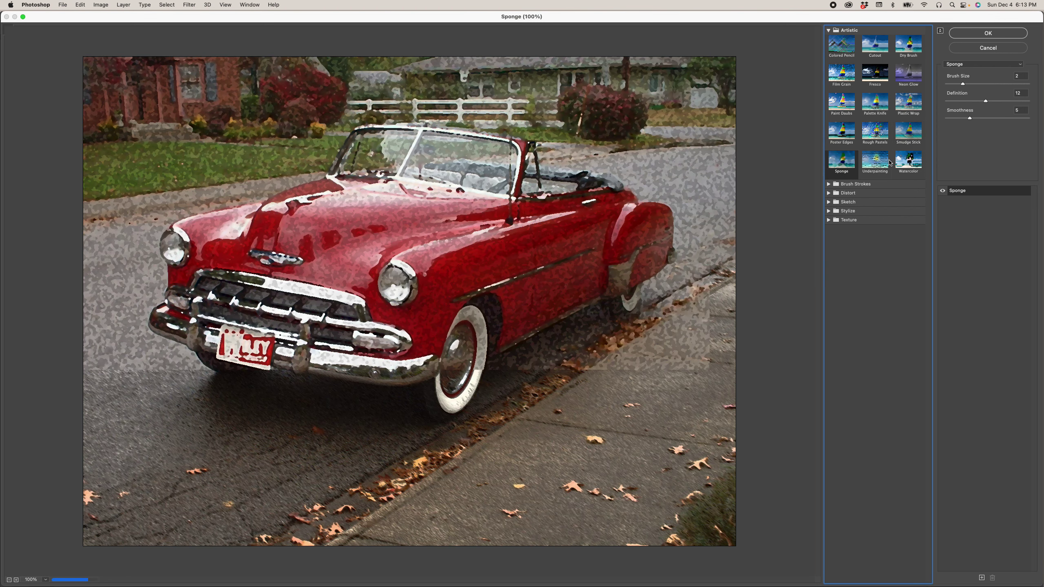
left_click(884, 164)
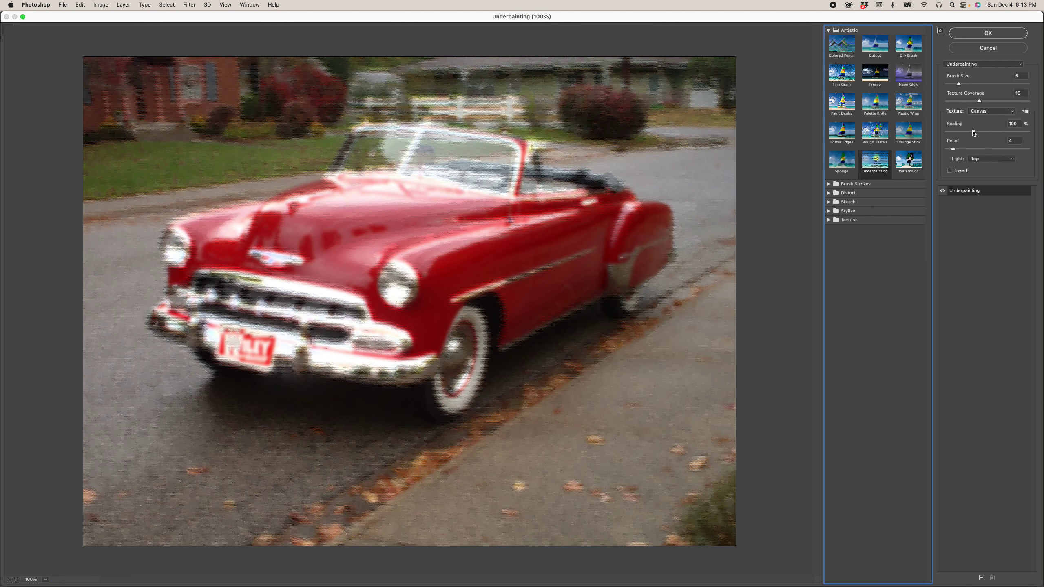
mouse_move(974, 131)
left_mouse_down()
mouse_move(955, 133)
mouse_move(1015, 131)
left_mouse_up()
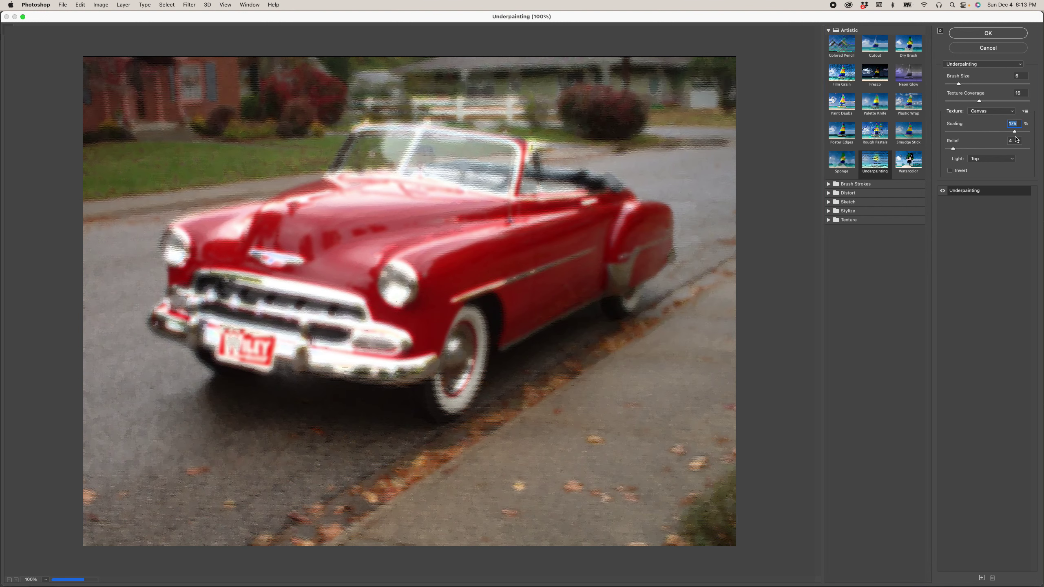
mouse_move(959, 84)
left_mouse_down()
mouse_move(1006, 85)
mouse_move(921, 77)
left_mouse_up()
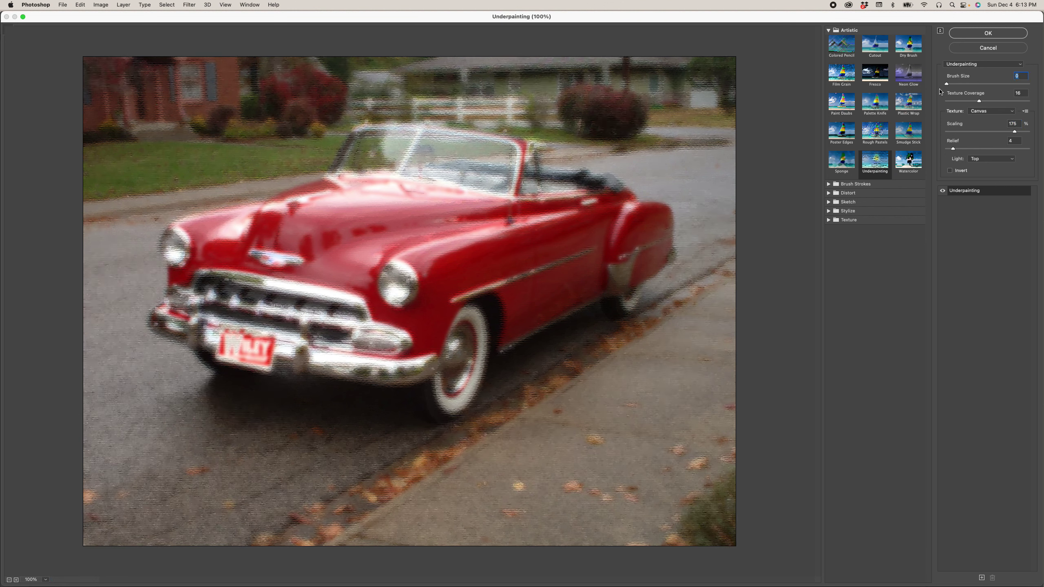
left_click_drag(981, 103, 933, 102)
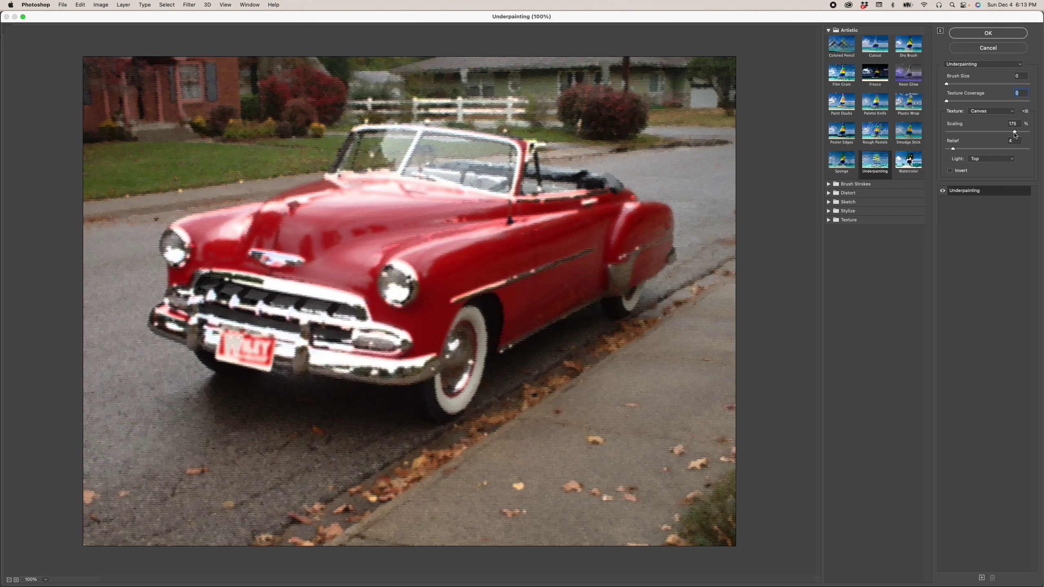
Step: Lower Underpainting's scaling and relief to 2 with light from the Left, then preview Watercolor
mouse_move(1015, 132)
left_mouse_down()
mouse_move(960, 129)
mouse_move(1010, 131)
left_mouse_up()
left_click_drag(954, 149, 951, 148)
left_click(977, 158)
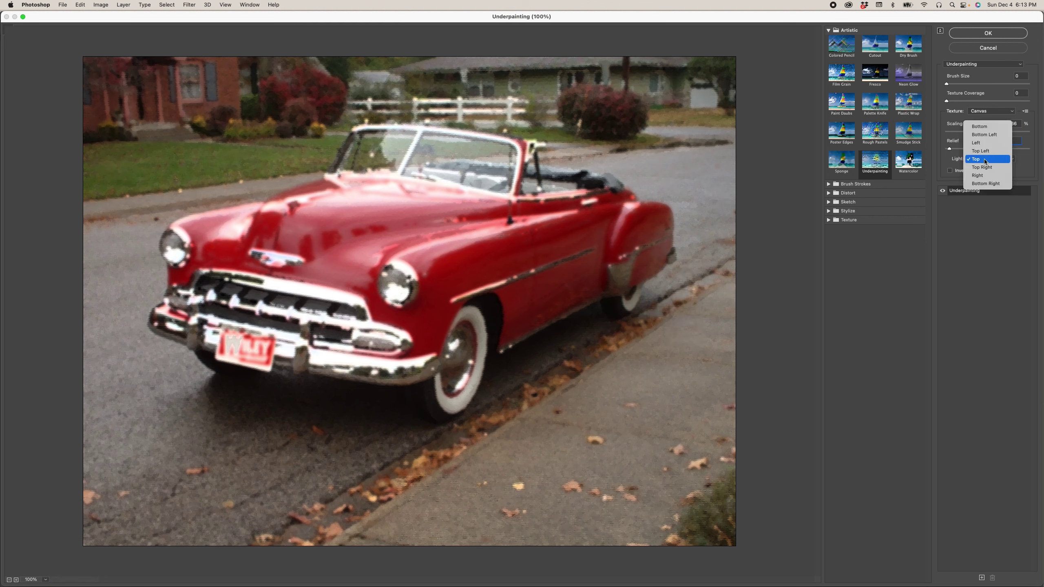
left_click(982, 147)
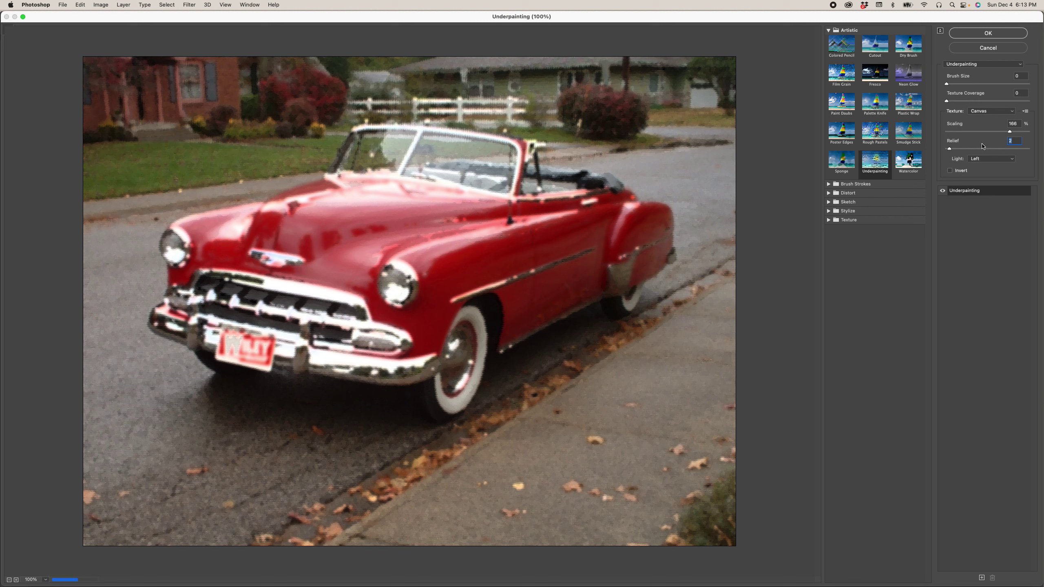
left_click(906, 161)
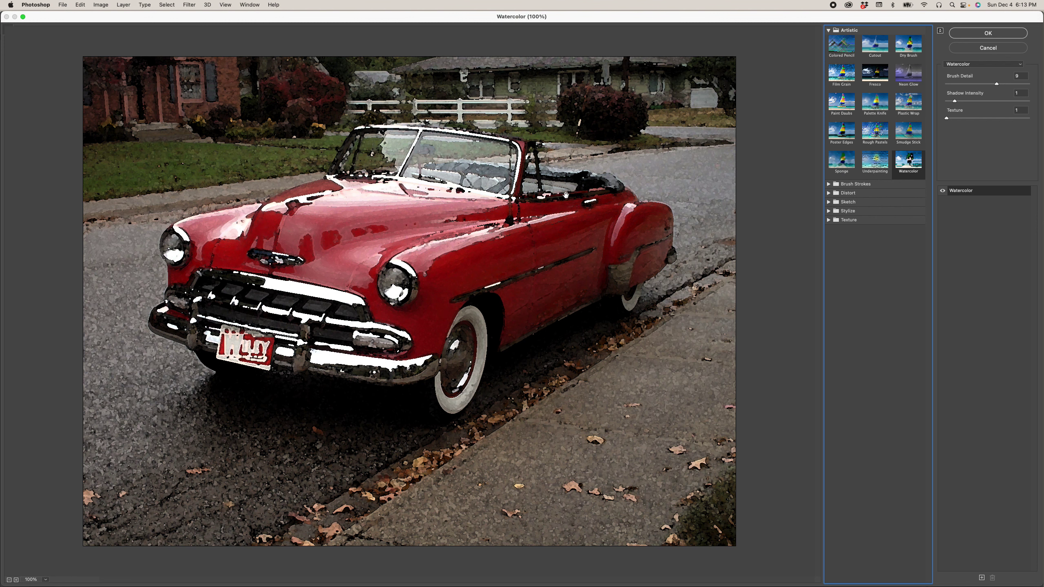
Step: Try Diffuse Glow with Glow Amount 3 and slightly less Clear Amount, then preview Spatter
left_click(828, 184)
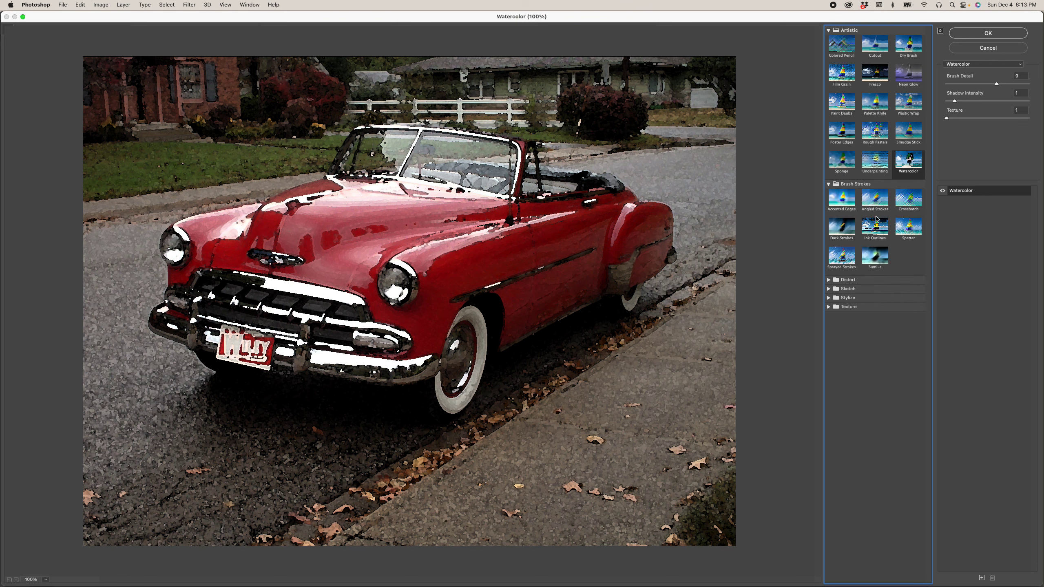
left_click(828, 281)
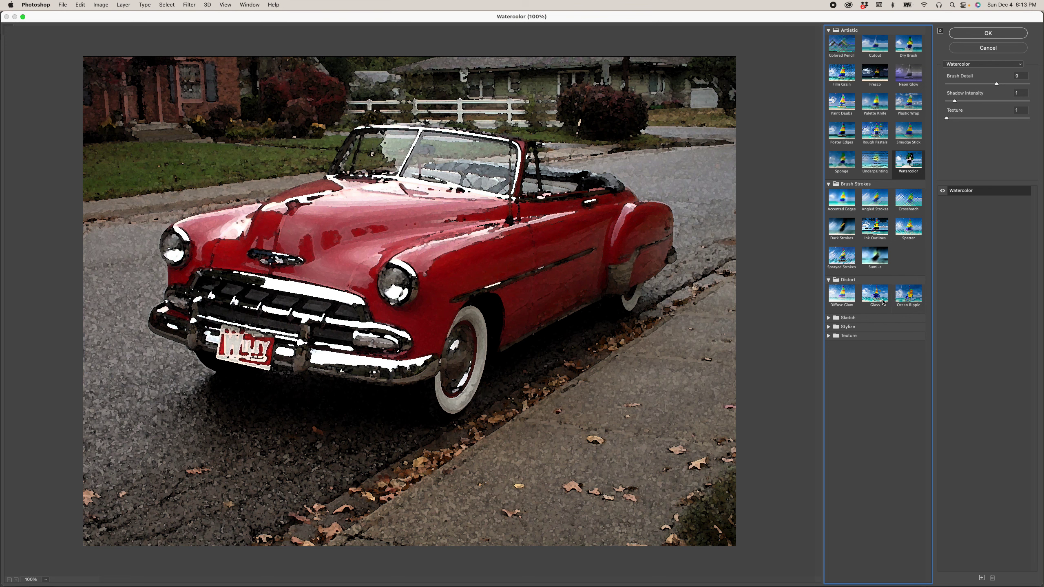
left_click(841, 294)
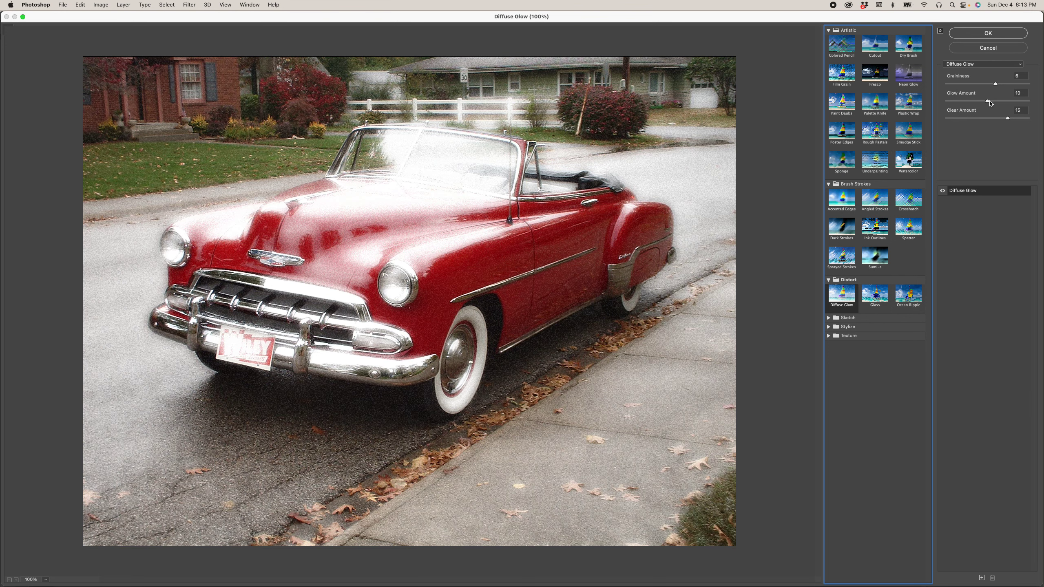
left_click_drag(987, 100, 959, 84)
left_click(995, 84)
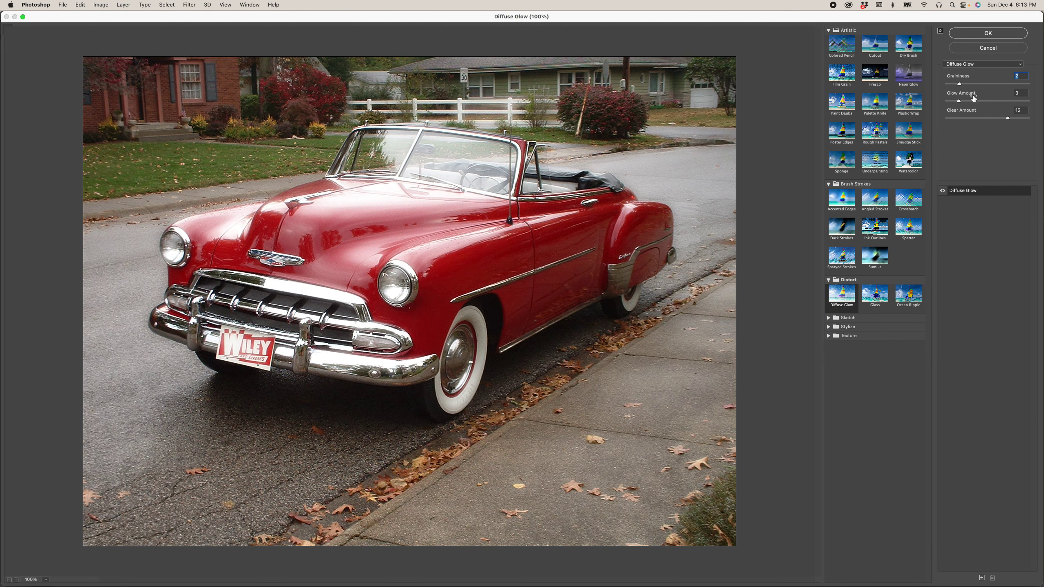
left_click_drag(1008, 122, 1001, 121)
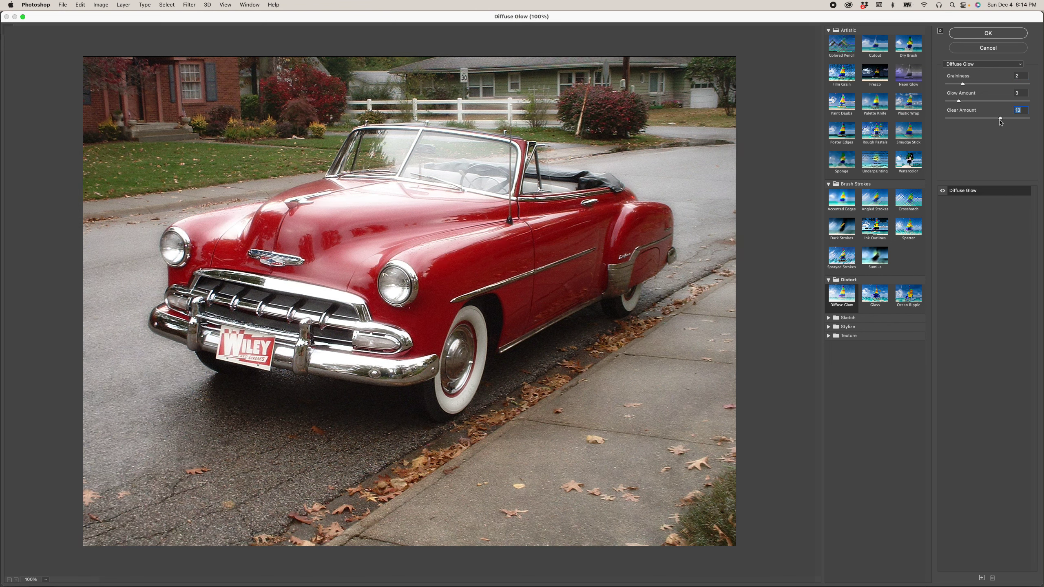
left_click(910, 232)
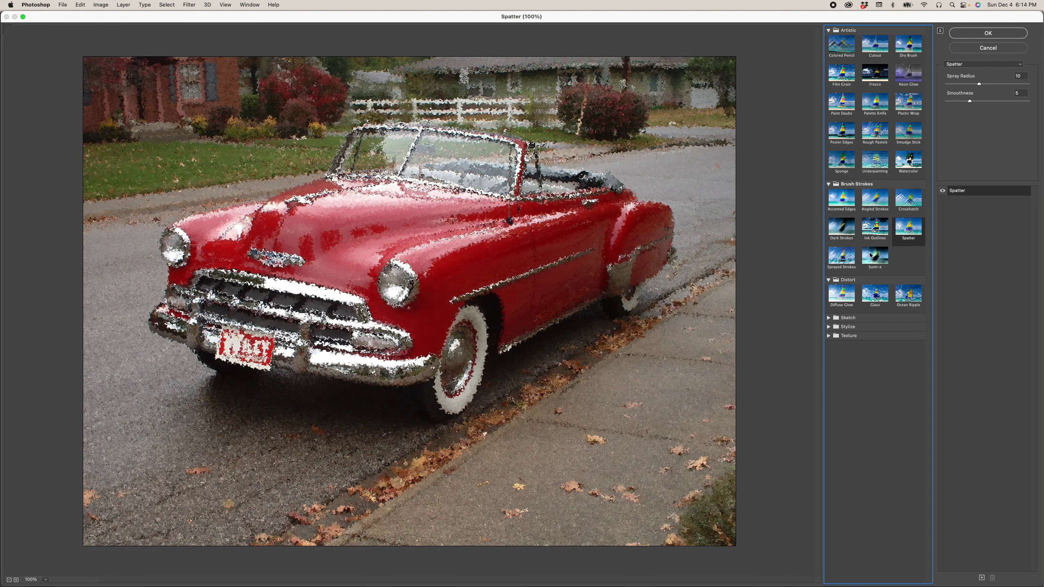
Step: Try Sprayed Strokes and Sumi-e, then Graphic Pen with Light/Dark Balance 65 and shorter strokes
left_click(846, 265)
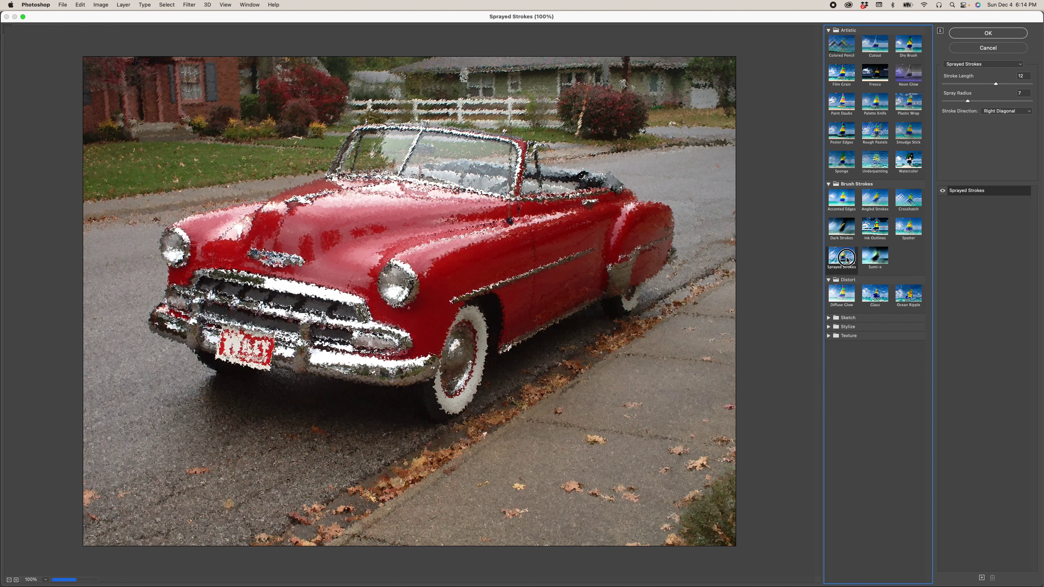
left_click(879, 259)
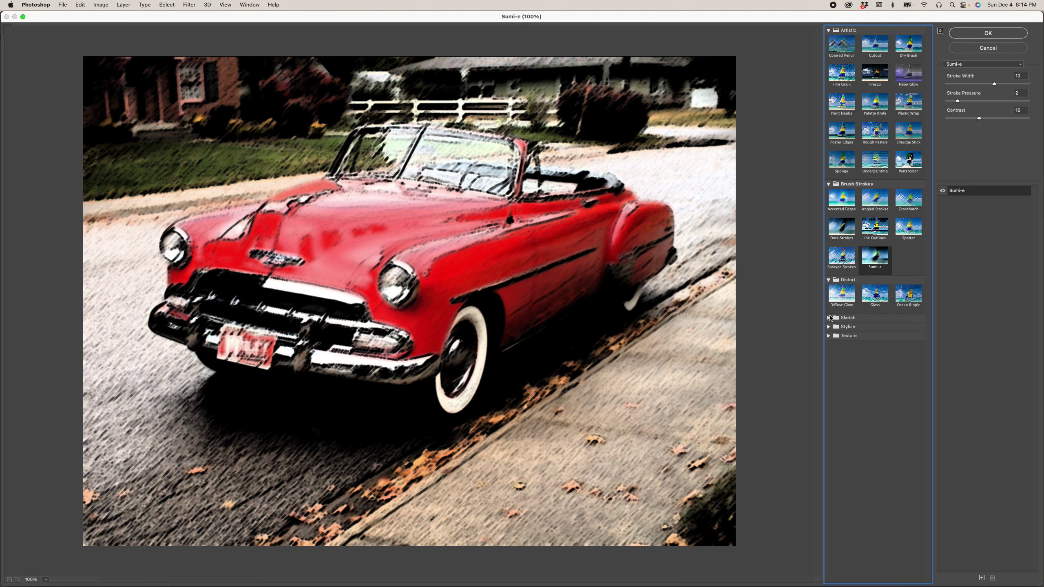
left_click(829, 319)
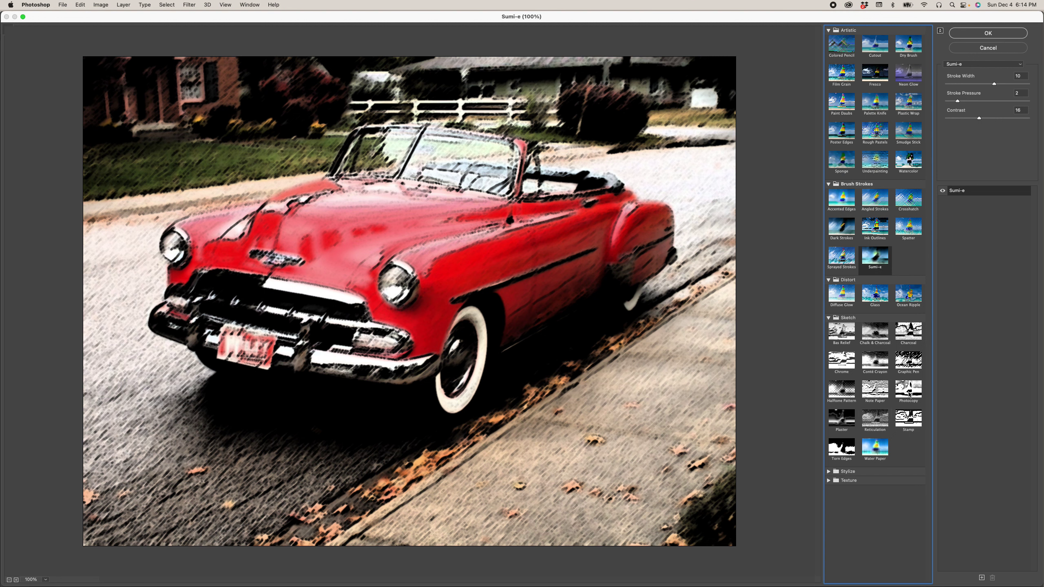
left_click(908, 361)
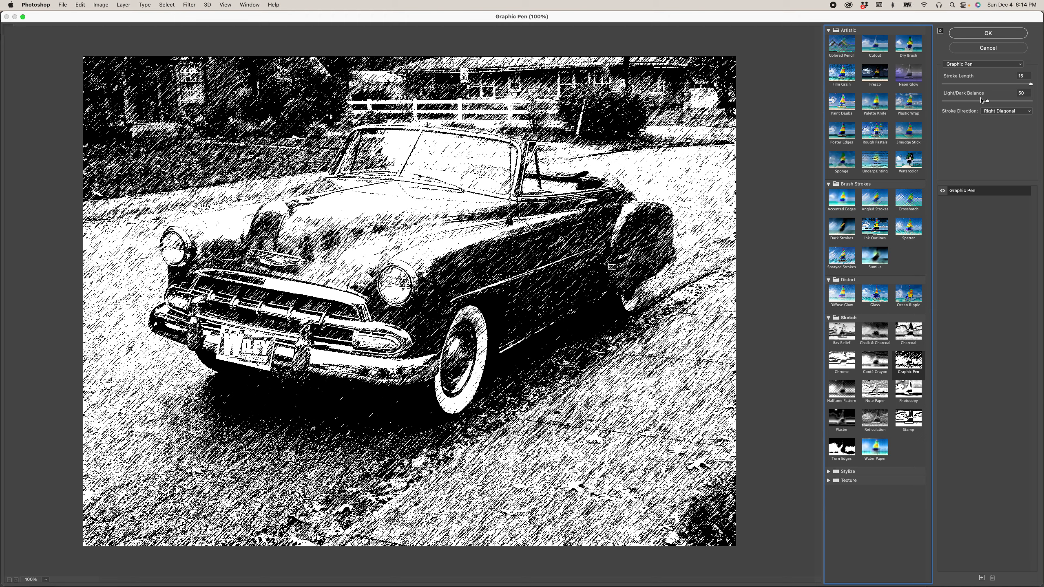
mouse_move(990, 103)
left_mouse_down()
mouse_move(1005, 101)
mouse_move(982, 100)
mouse_move(1003, 99)
left_mouse_up()
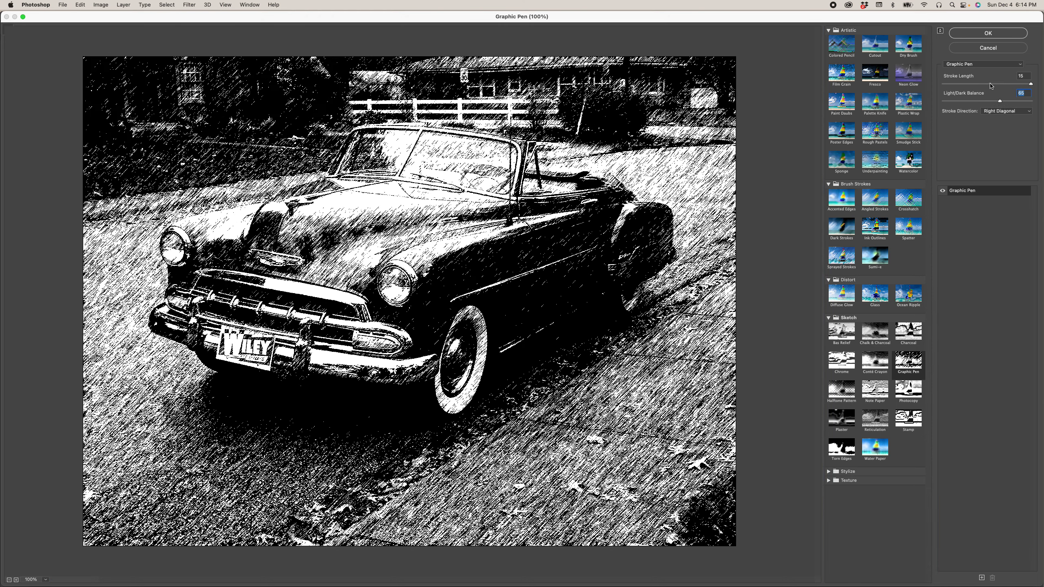
left_click_drag(1034, 86, 1000, 84)
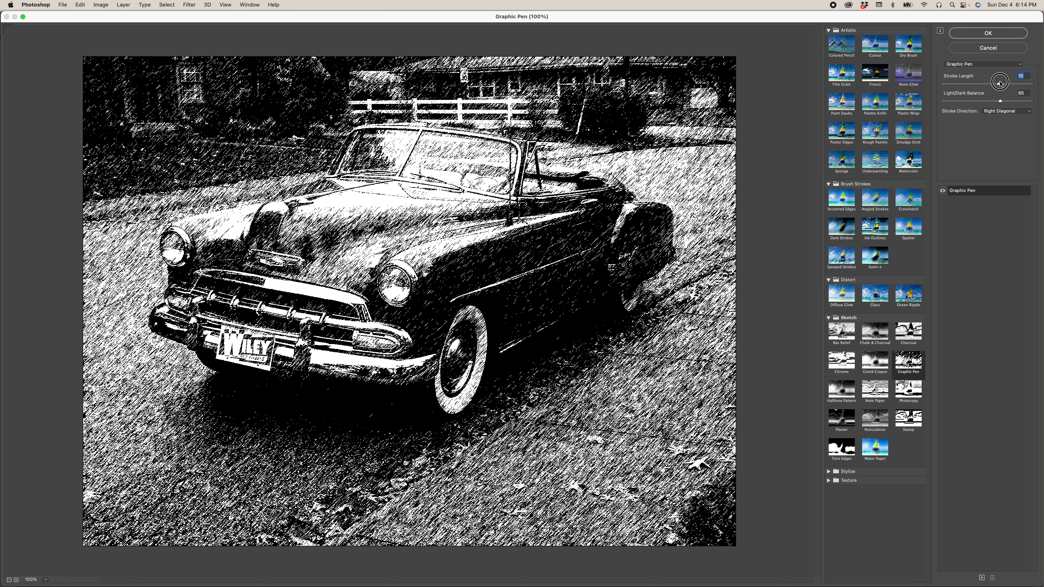
Step: Set Graphic Pen stroke direction to Left Diagonal after trying Horizontal and Vertical
left_click(1023, 113)
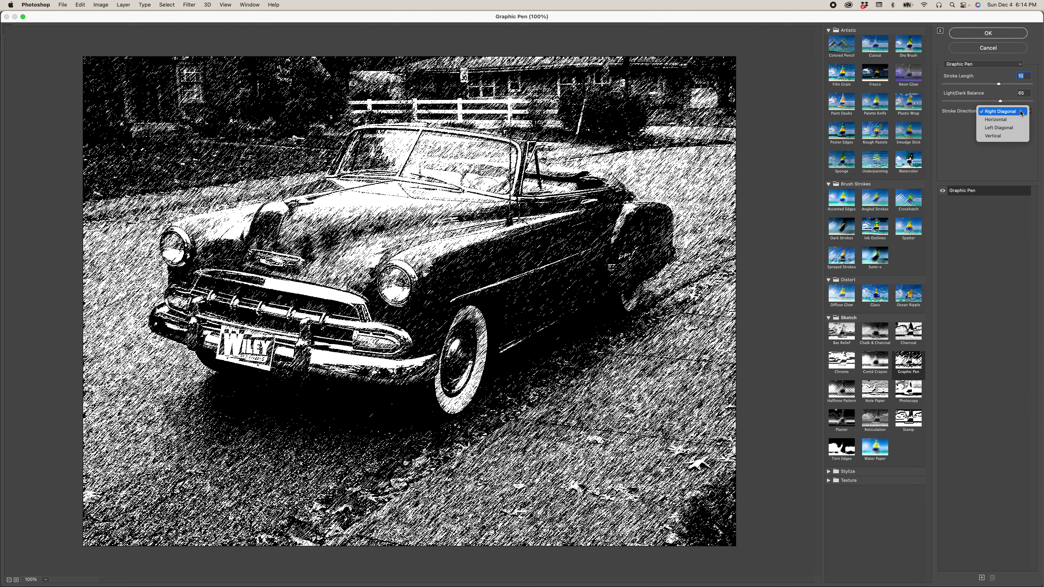
left_click(1007, 119)
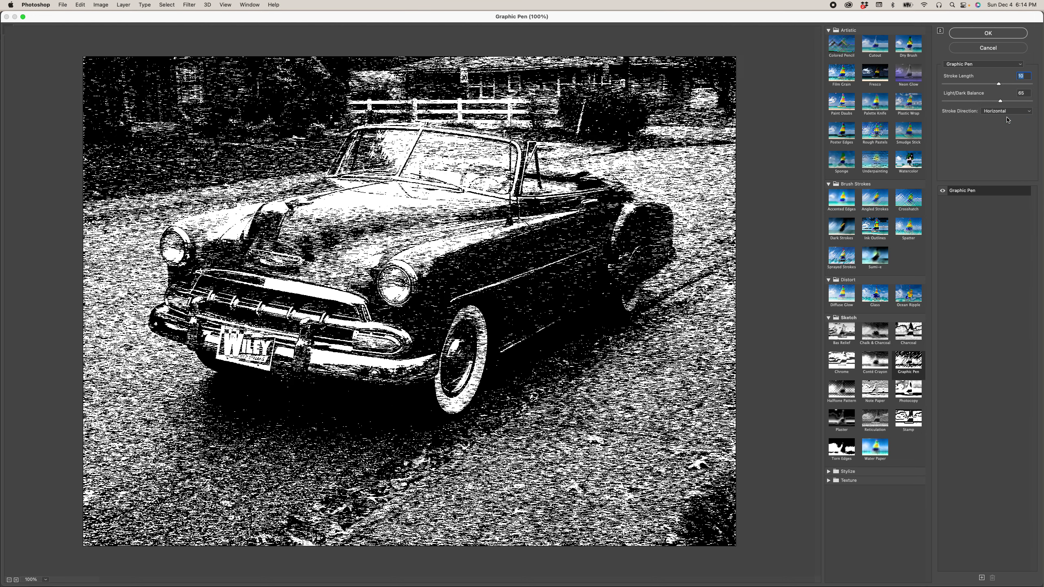
left_click(1009, 112)
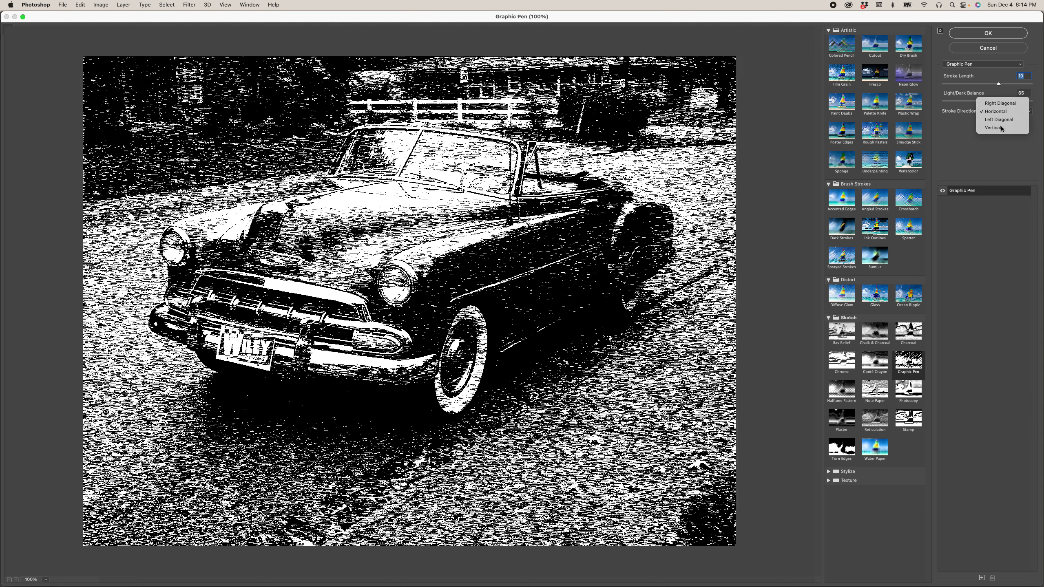
left_click(1002, 129)
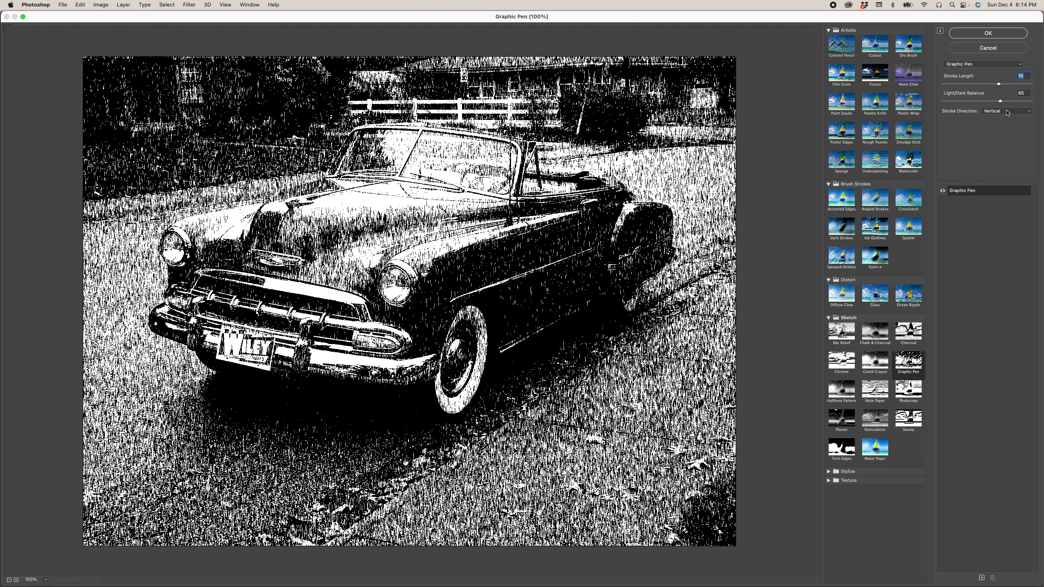
left_click(1008, 112)
left_click(1006, 103)
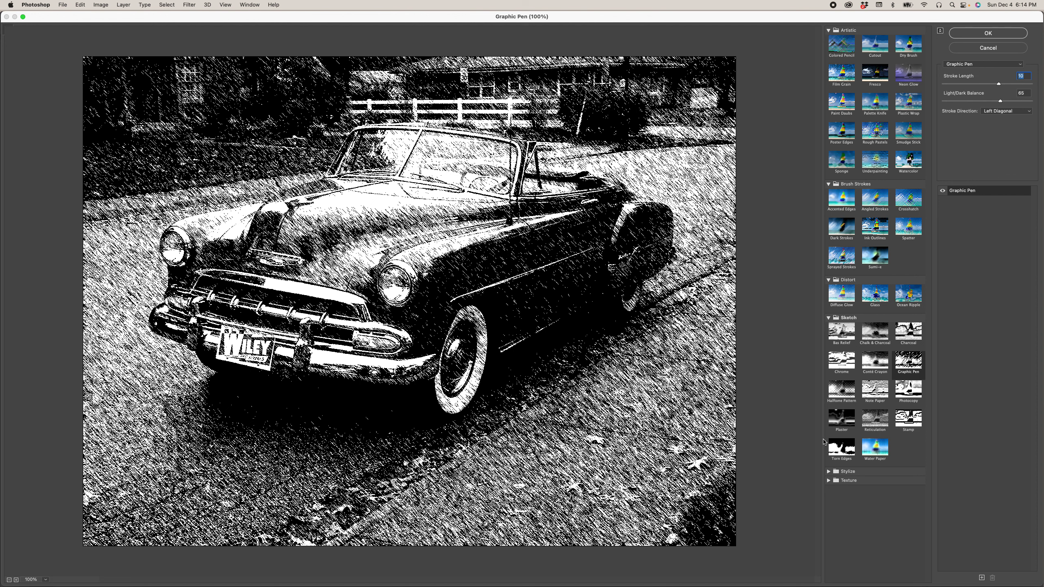
left_click(829, 472)
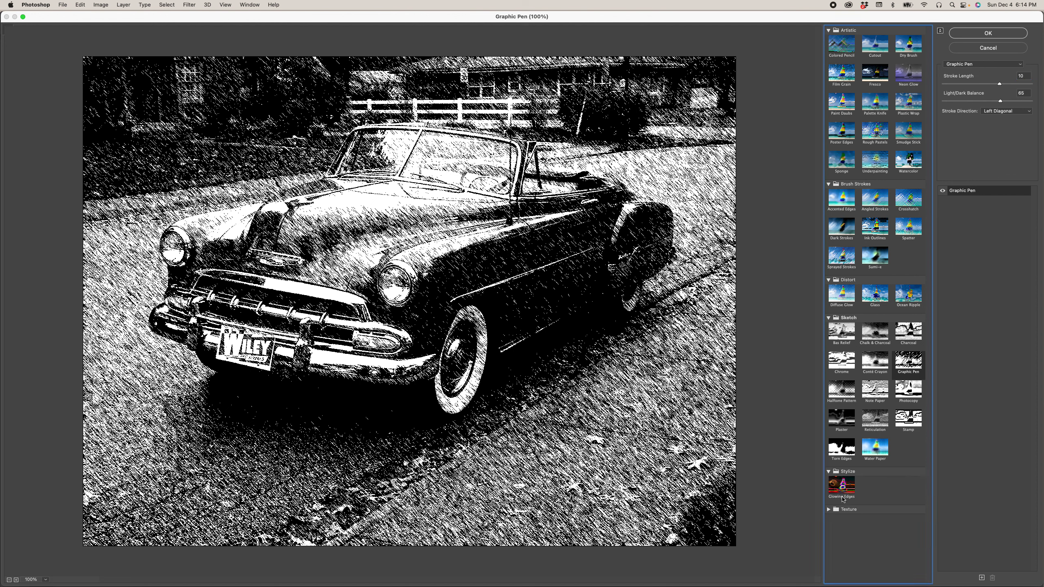
Step: Try Stained Glass with Light Intensity raised to 5, then preview Ocean Ripple
left_click(829, 510)
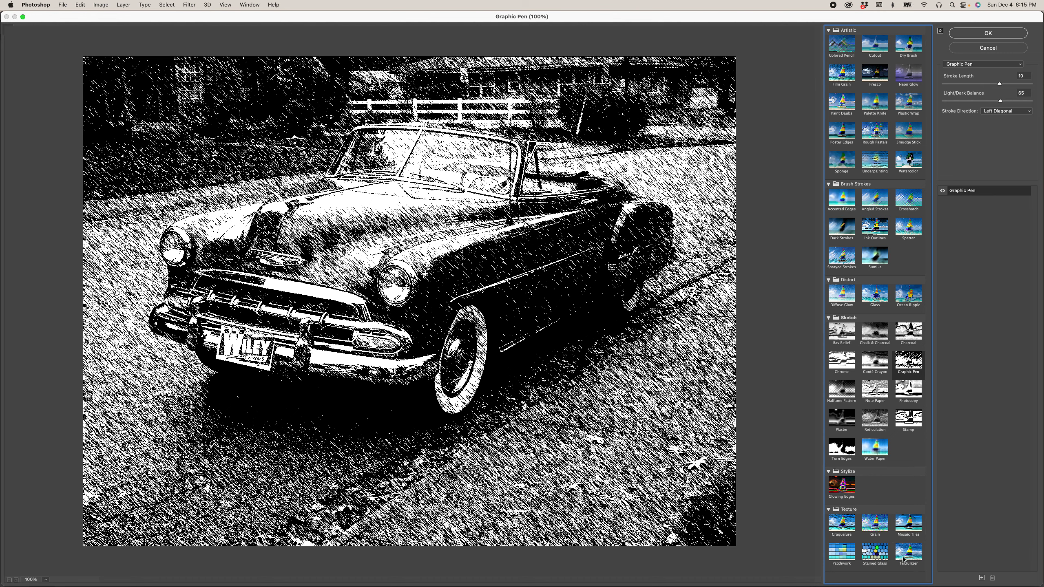
left_click(875, 554)
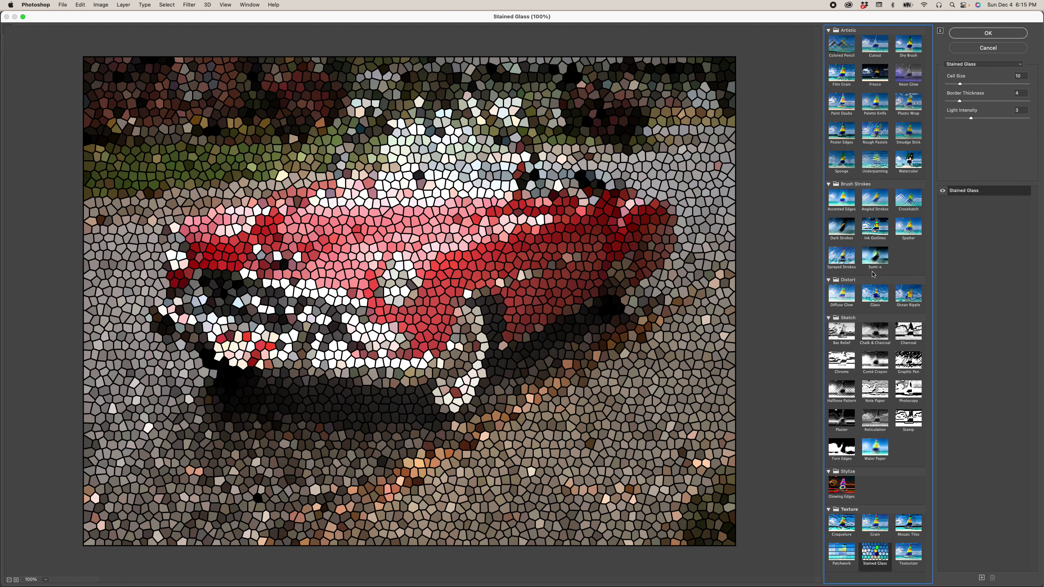
left_click_drag(972, 119, 948, 99)
left_click(991, 118)
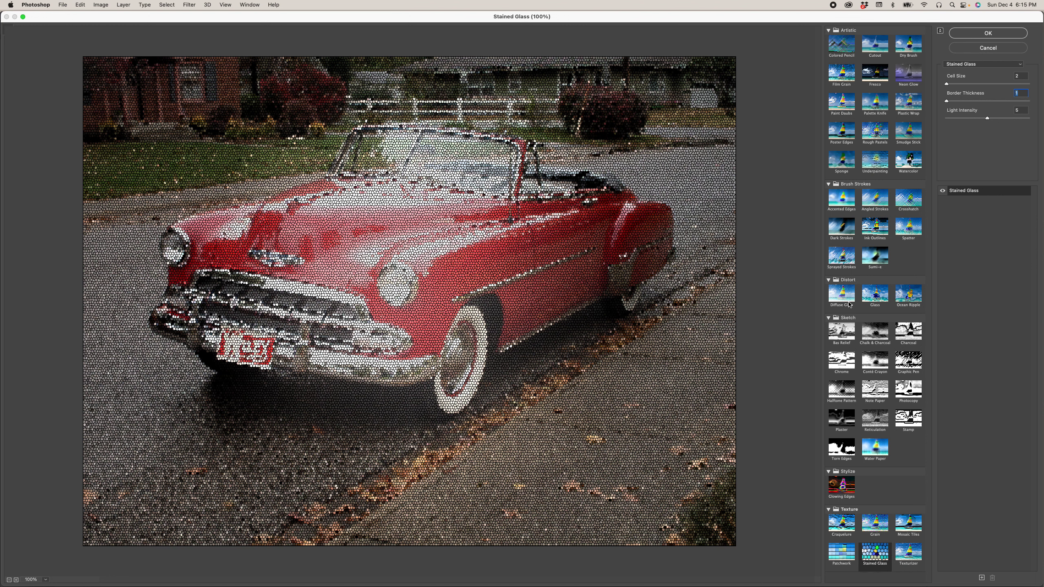
left_click(908, 295)
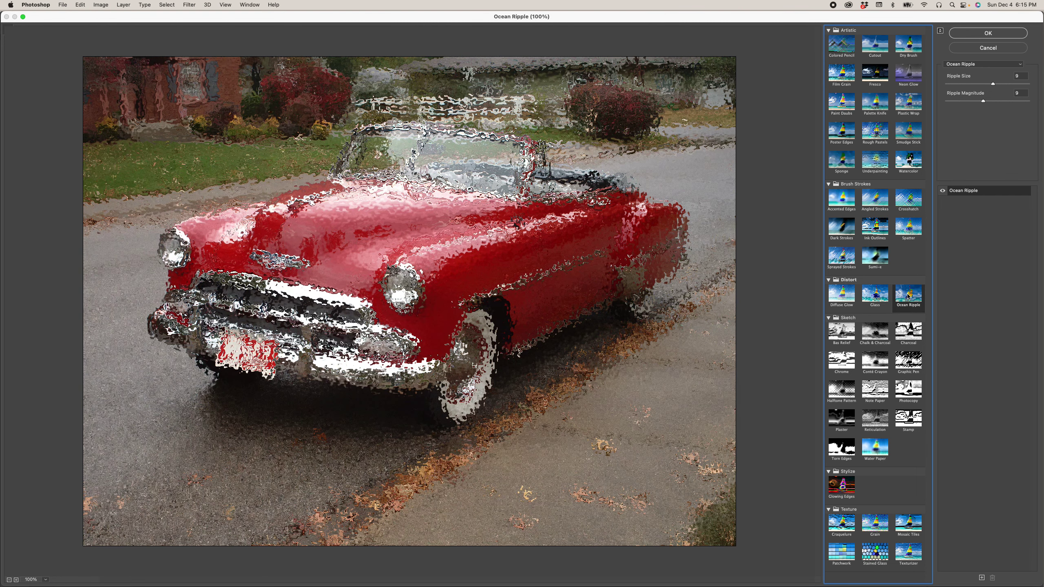
Step: Preview the Glass filter with Tiny Lens texture, after trying Canvas and Frosted
left_click(877, 301)
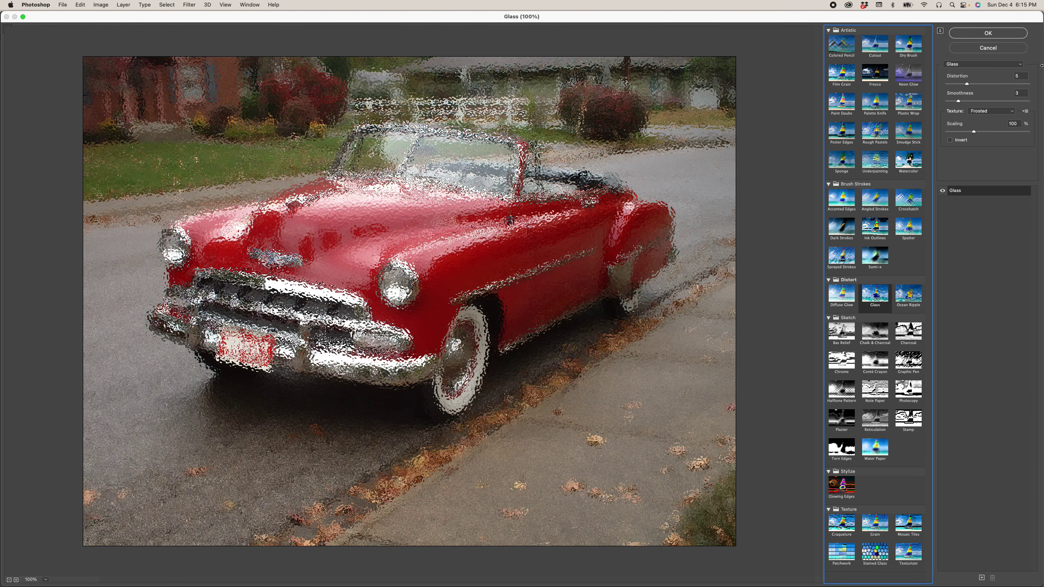
left_click(1003, 114)
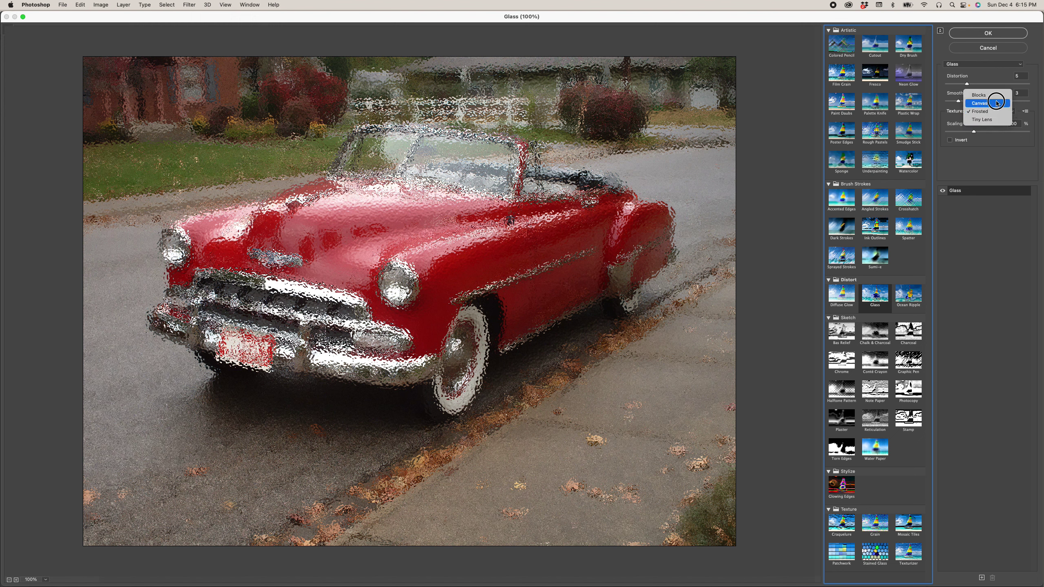
left_click(997, 104)
left_click(1007, 112)
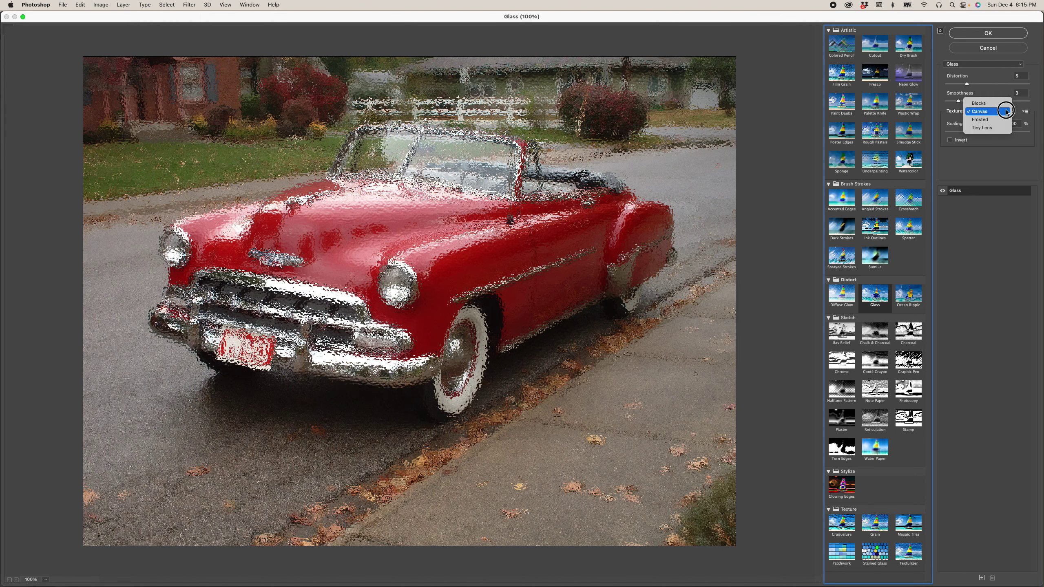
left_click(999, 119)
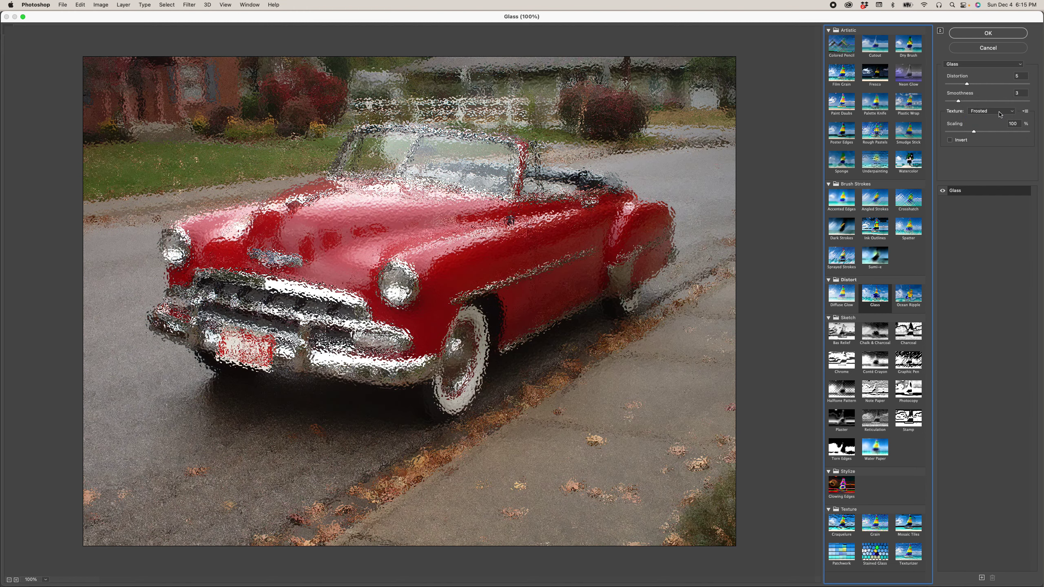
left_click(1000, 115)
left_click(991, 120)
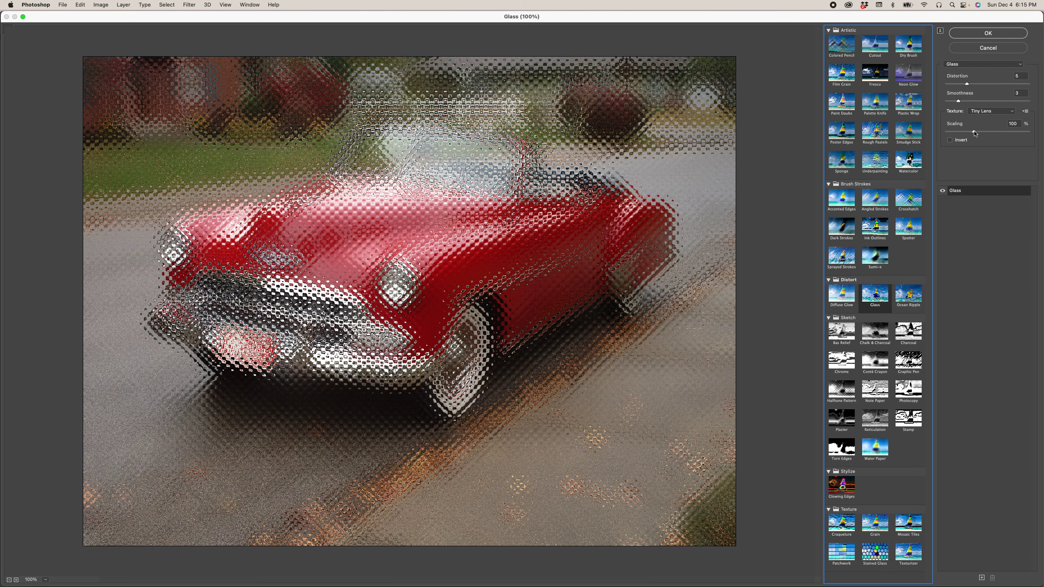
Step: Set the Glass scaling to 142% and distortion to 4
left_click_drag(975, 133, 997, 133)
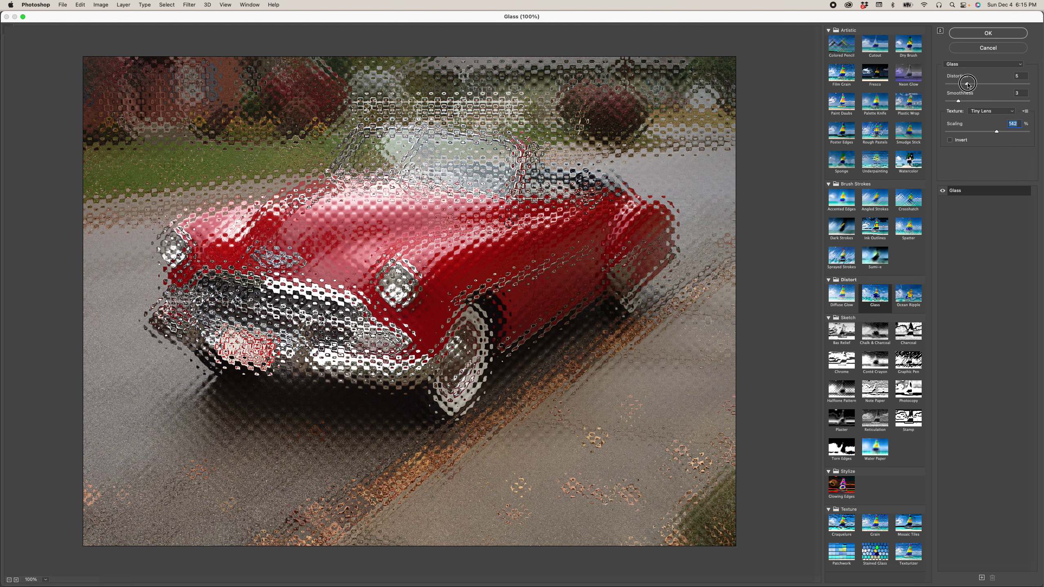
left_click_drag(968, 85, 964, 87)
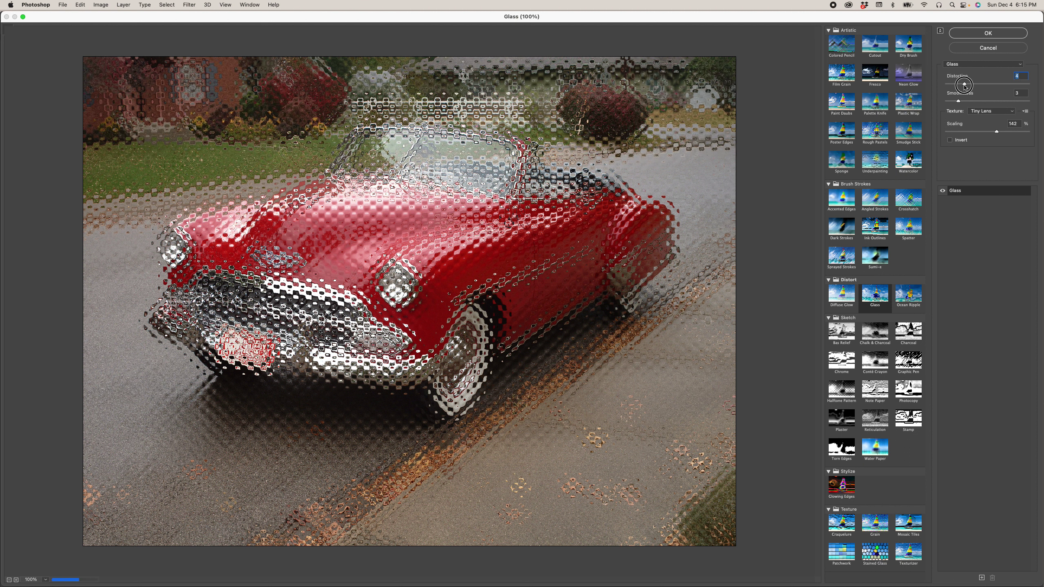
left_click_drag(965, 85, 964, 87)
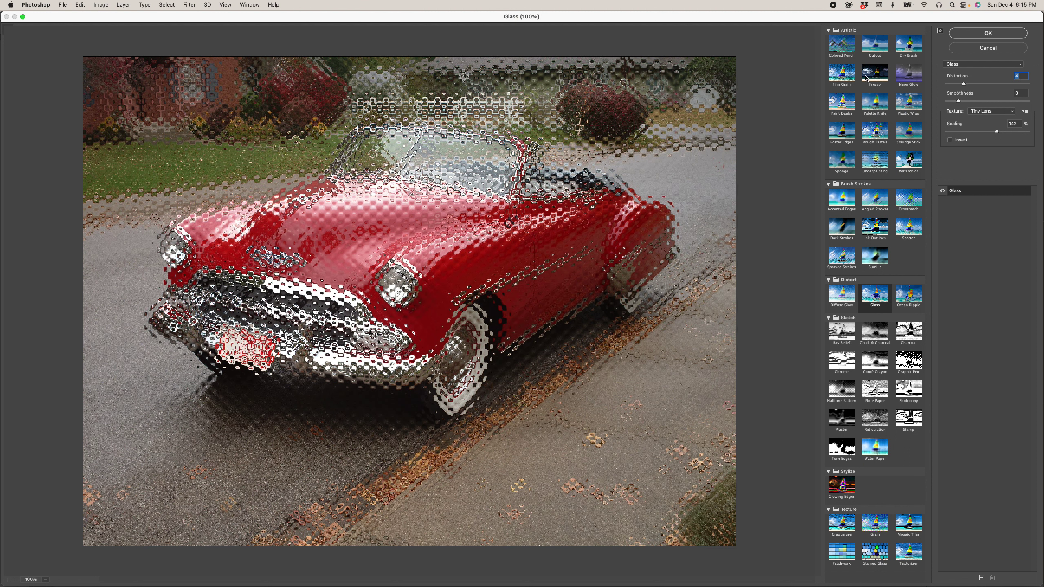
Step: Collapse all the filter groups and apply the Glass filter to the photo
left_click(829, 184)
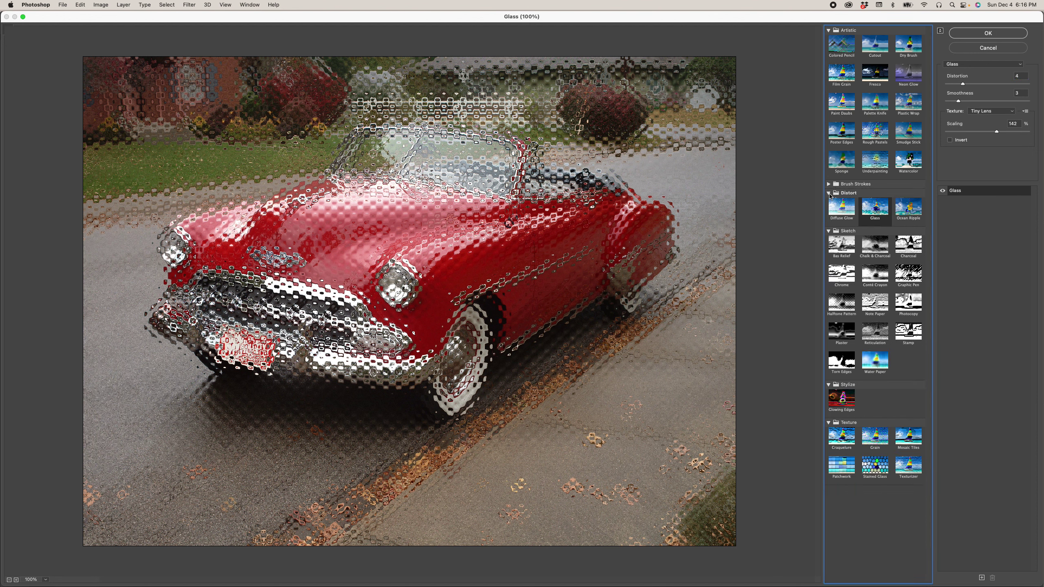
left_click(829, 193)
left_click(830, 202)
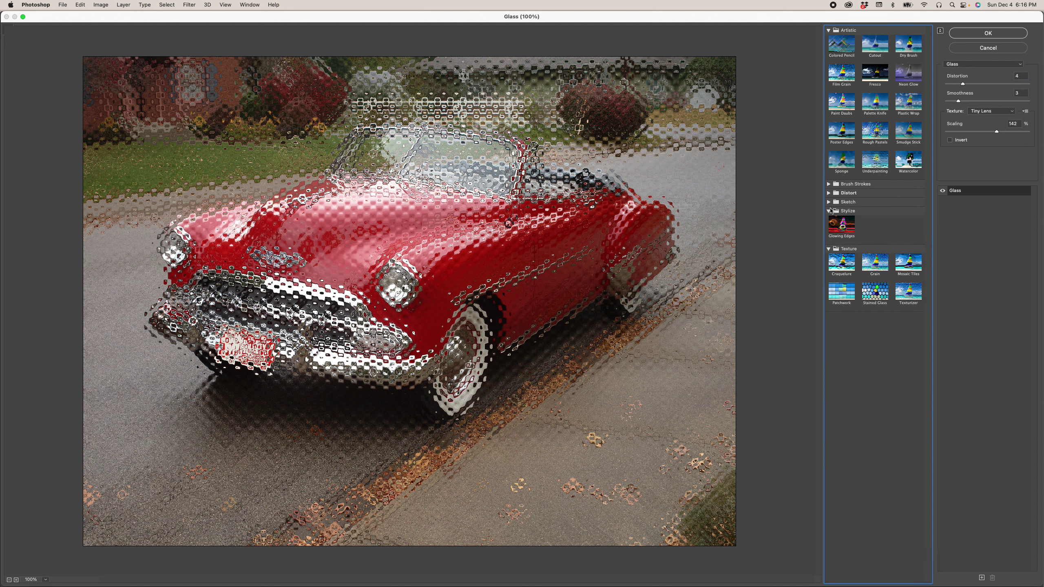
left_click(829, 212)
left_click(829, 221)
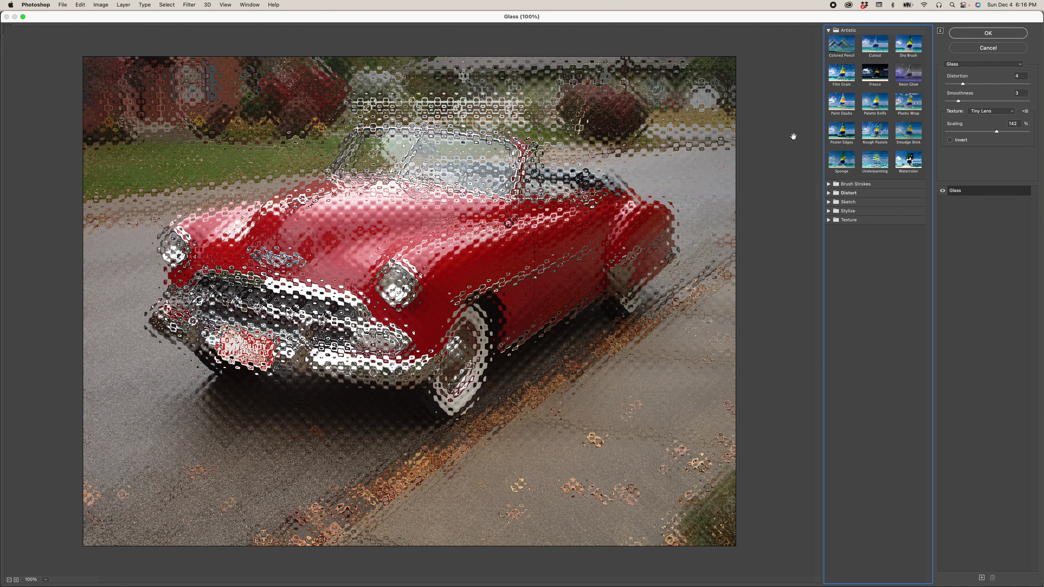
left_click(987, 34)
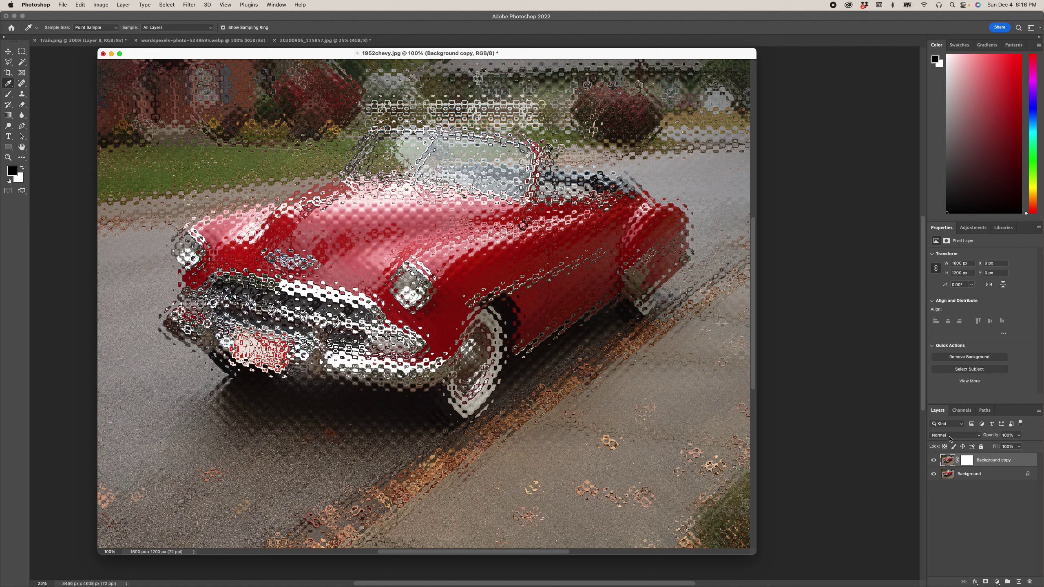
Step: Test fading the filtered layer's opacity, then set its blend mode to Hard Mix
left_click(1020, 436)
mouse_move(1022, 447)
left_mouse_down()
mouse_move(991, 448)
mouse_move(1026, 447)
left_mouse_up()
left_click(979, 436)
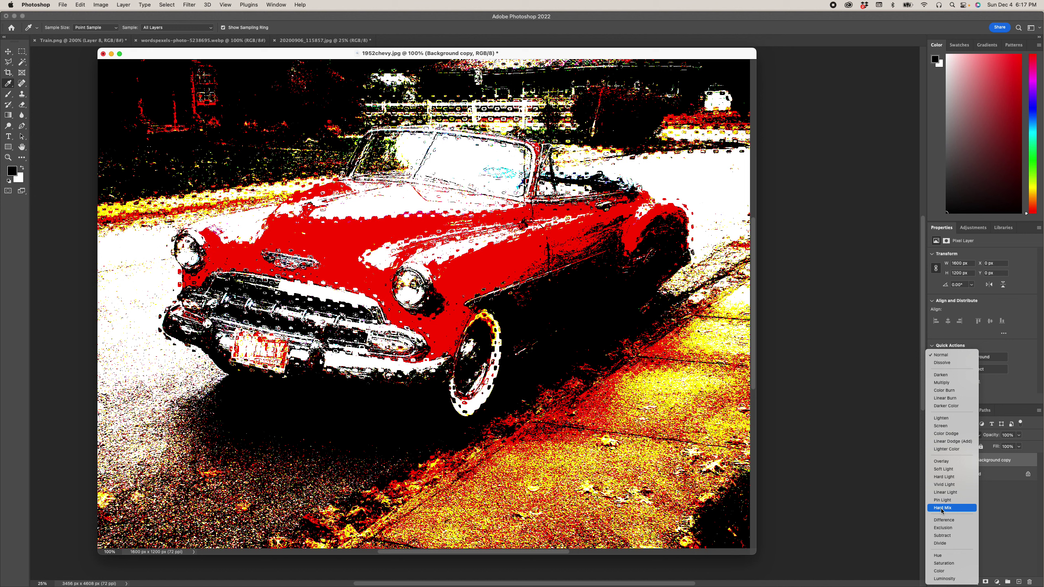
left_click(942, 510)
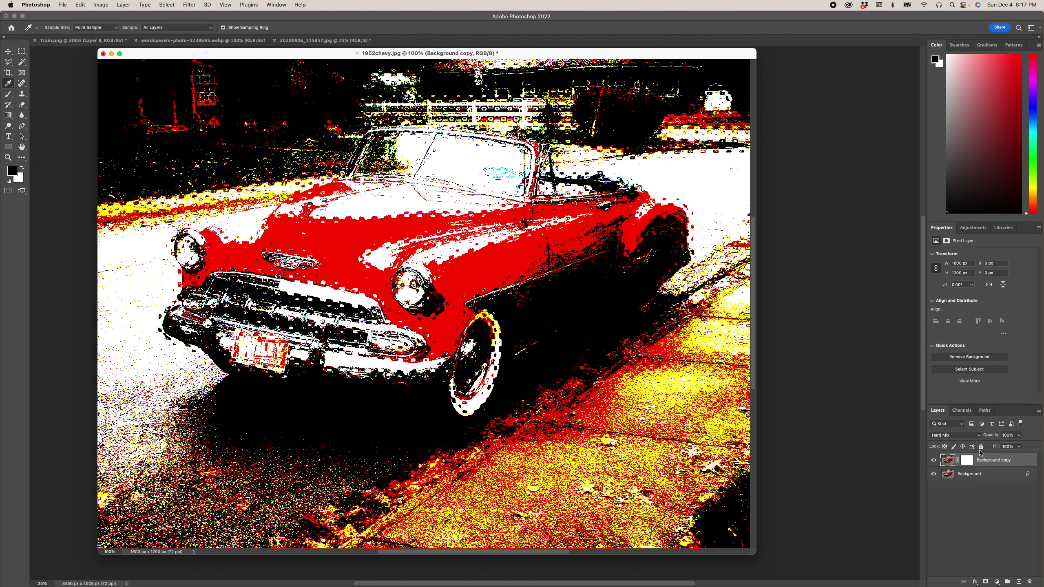
Step: Test lowering Fill, keep it at 100%, and target the layer mask
left_click(1019, 447)
mouse_move(1020, 457)
left_mouse_down()
mouse_move(995, 460)
mouse_move(1031, 457)
left_mouse_up()
left_click(965, 461)
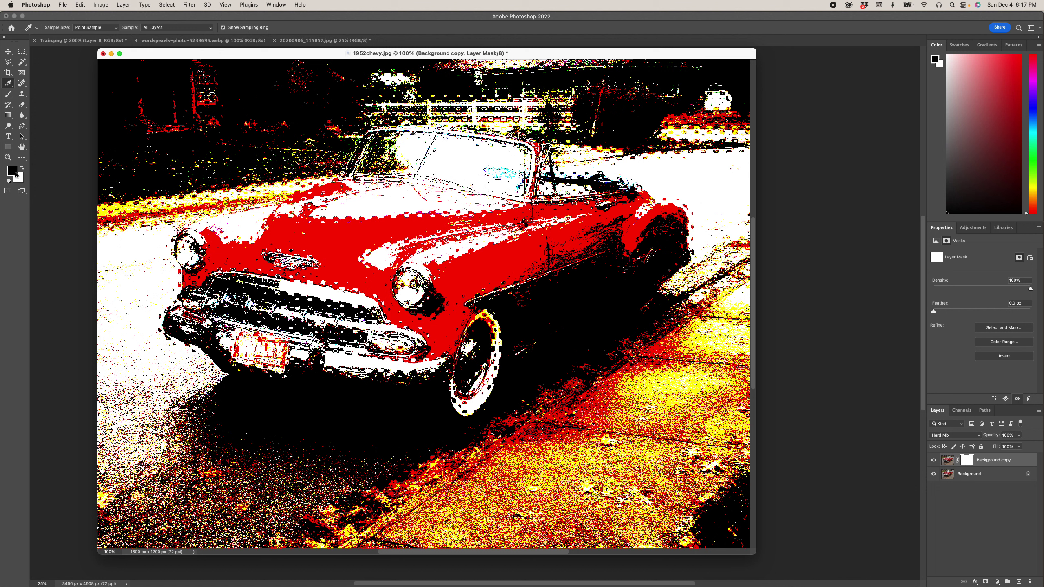
Step: Pick the Gradient tool with the second Basics preset, then switch to the beach photo document
left_click(7, 117)
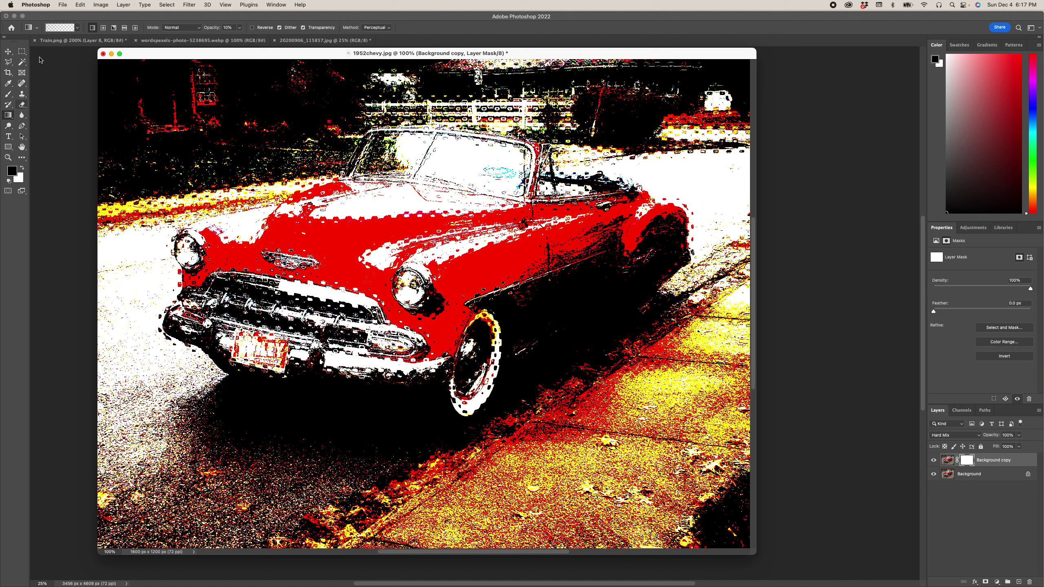
left_click(77, 29)
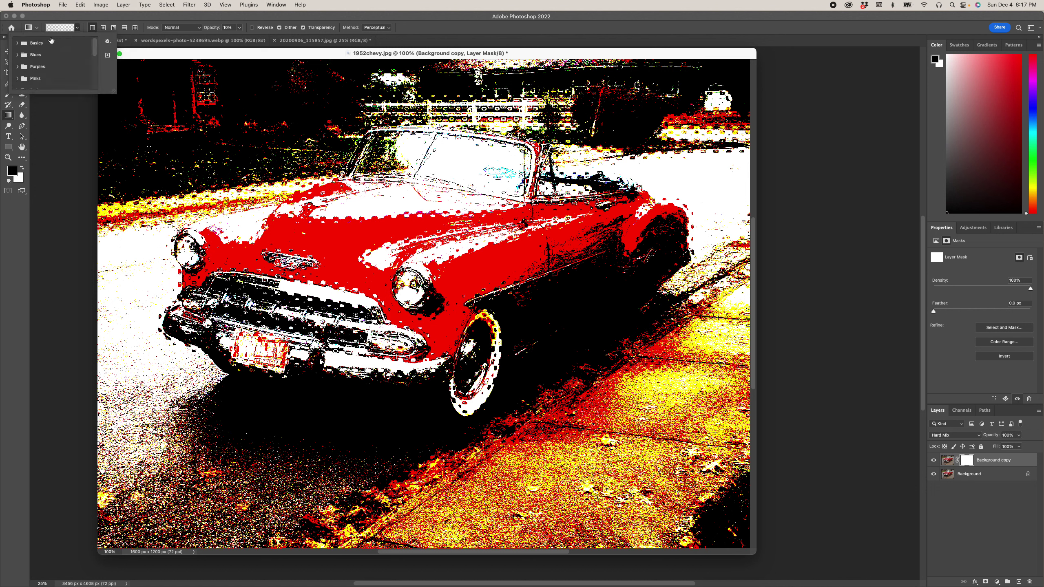
left_click(17, 44)
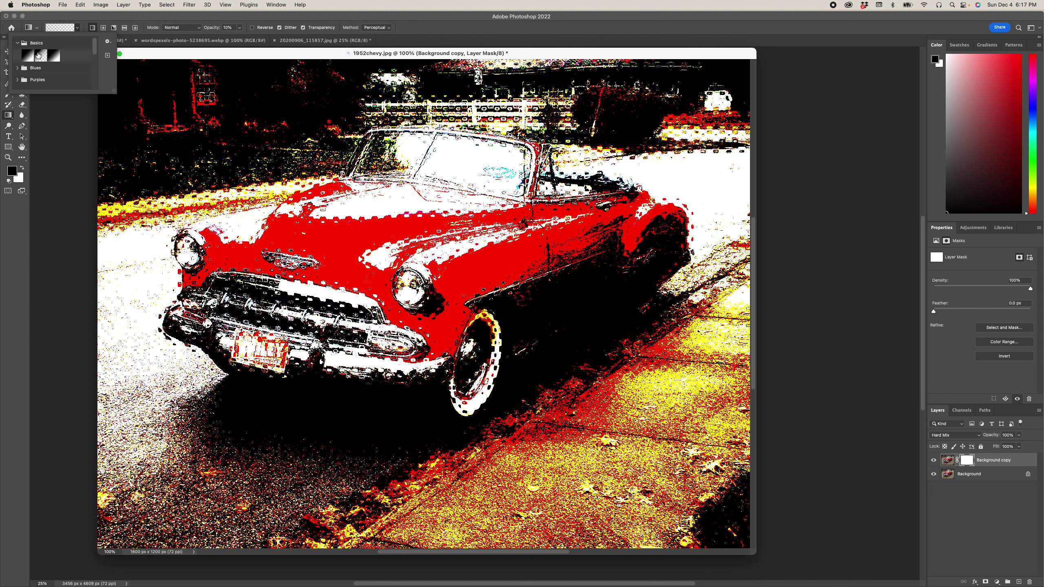
left_click(41, 56)
left_click(968, 461)
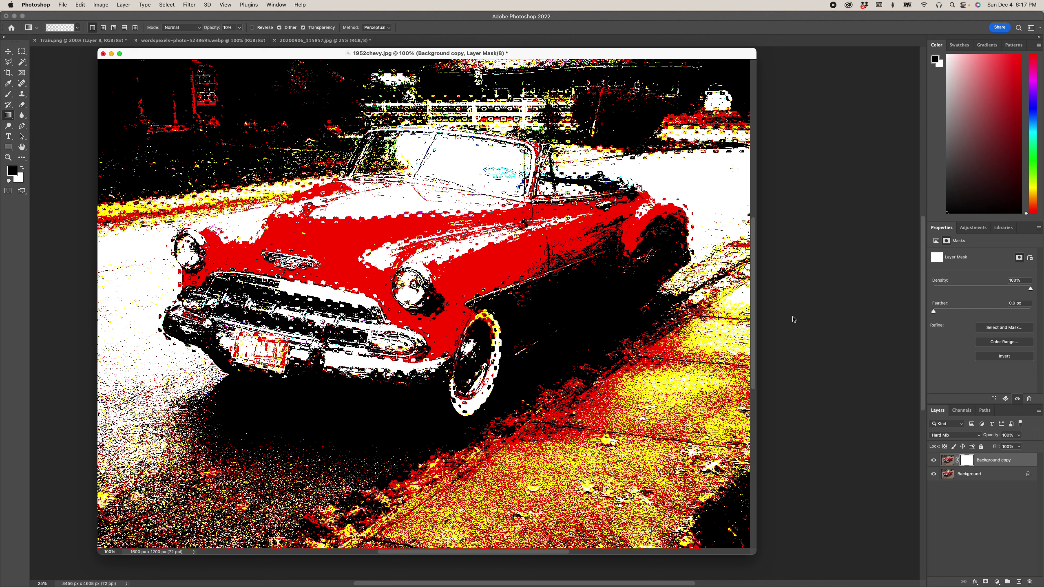
key("ctrl+Tab")
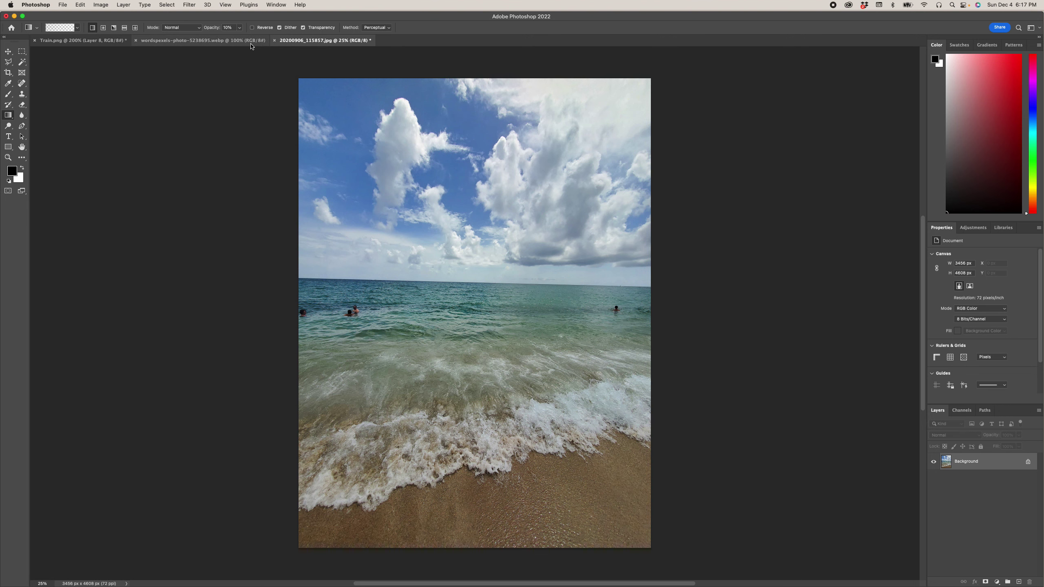
Step: Cycle through the word image and Train.png tabs, then dock 1952chevy.jpg back into the tab bar
left_click(251, 46)
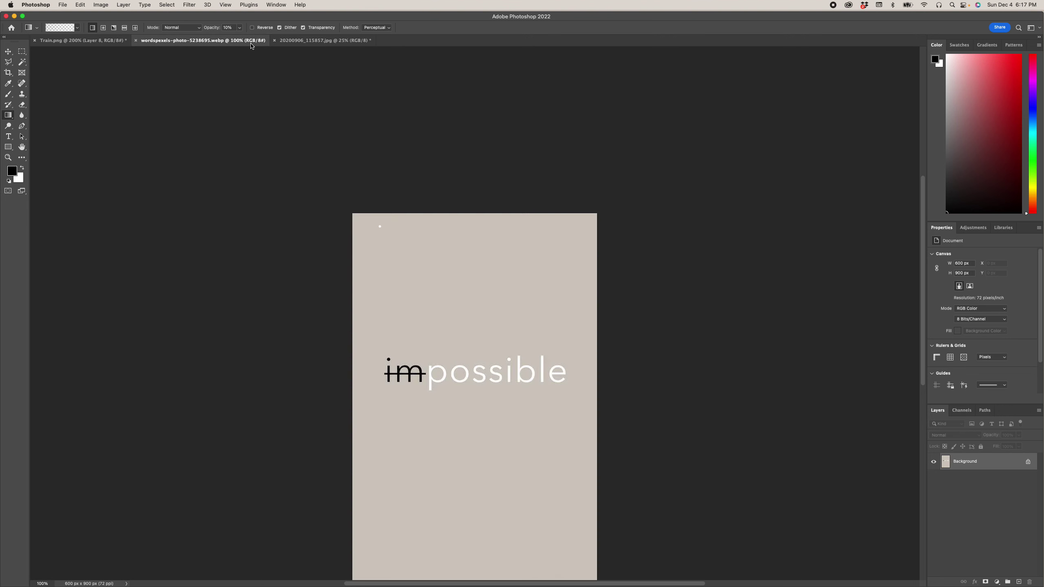
left_click(98, 44)
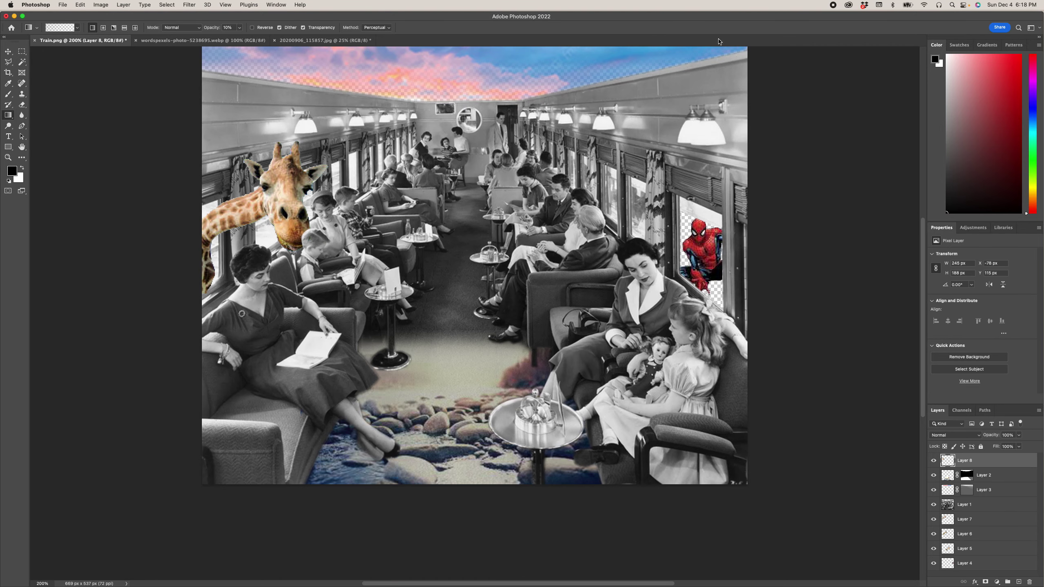
left_click_drag(717, 18, 717, 78)
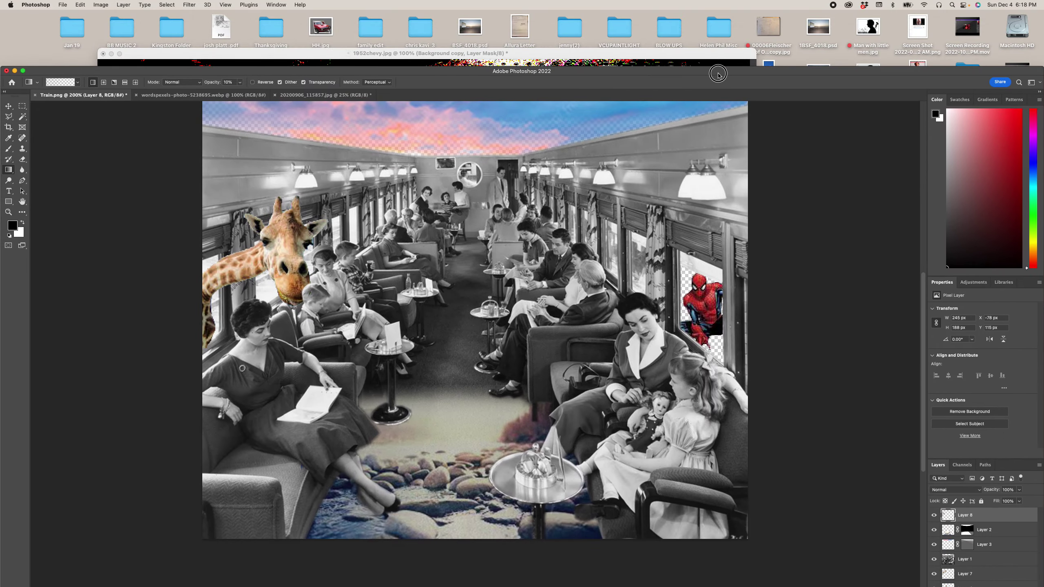
left_click_drag(656, 57, 684, 29)
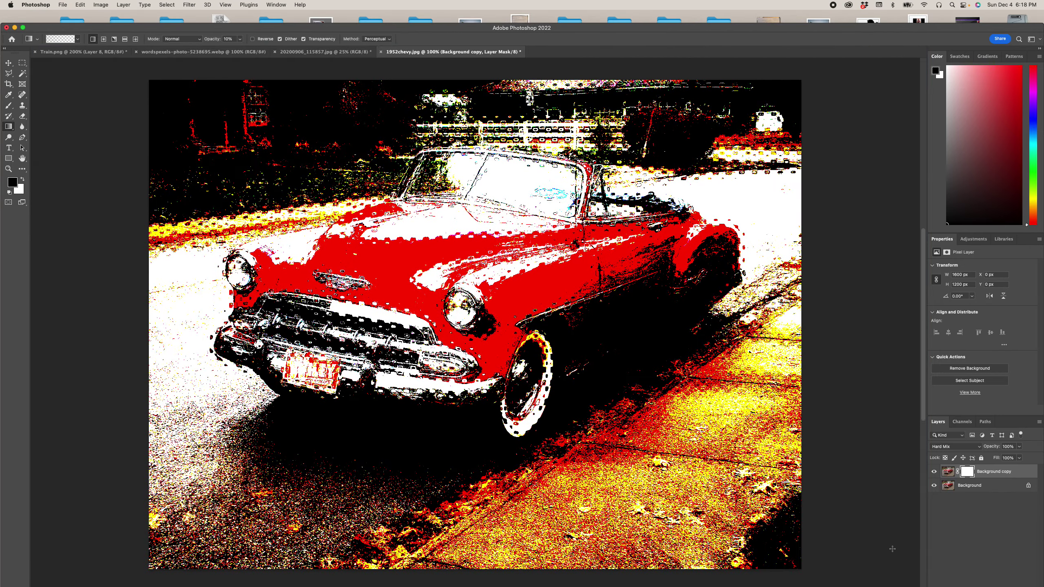
Step: Target the Background copy layer mask and raise the gradient opacity to 100%
left_click(968, 479)
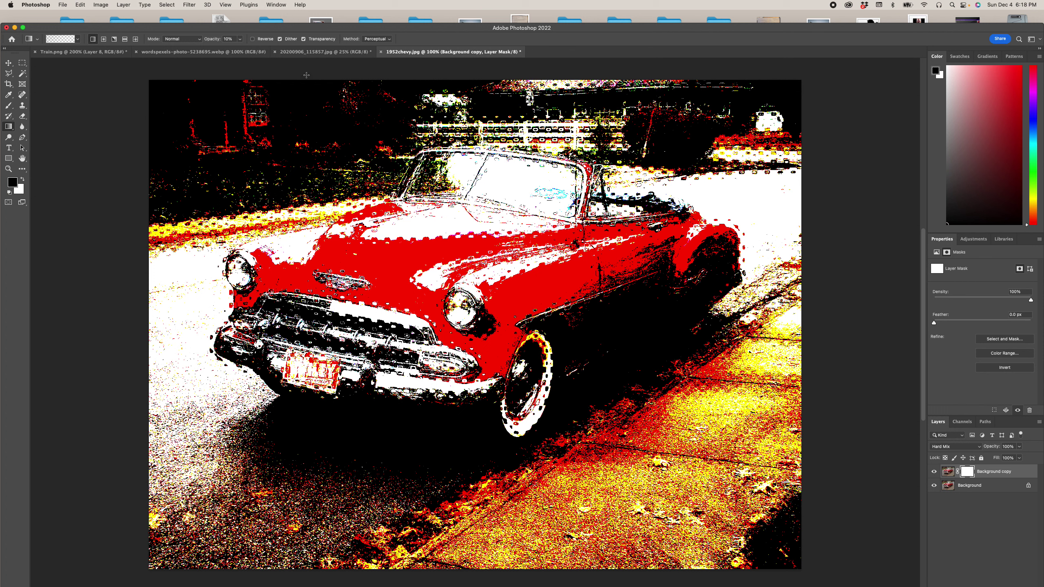
left_click_drag(306, 75, 350, 197)
left_click(240, 39)
left_click_drag(241, 49, 278, 50)
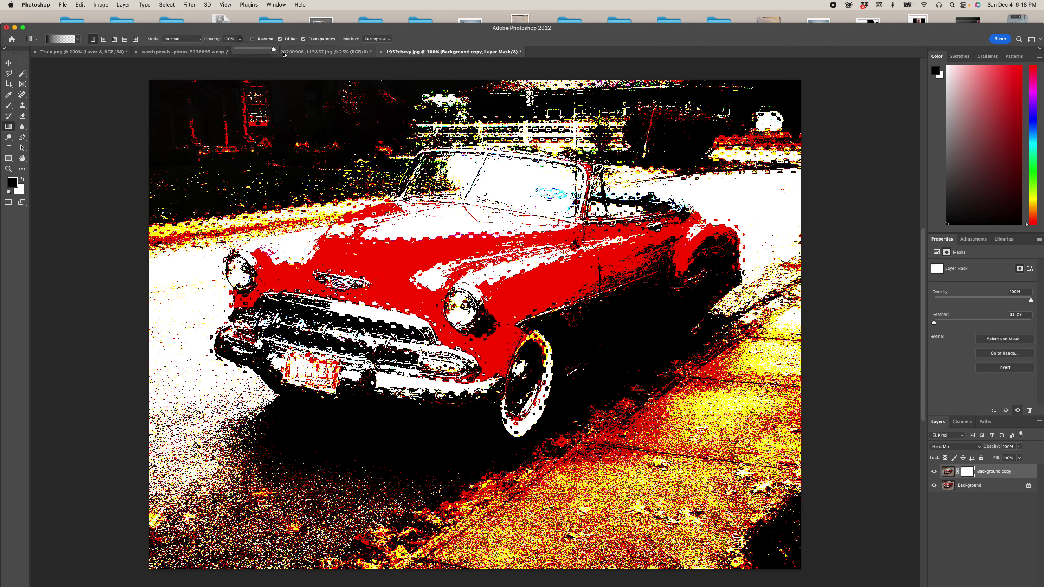
Step: Drag mask gradients restoring the original house, lawn, street, curb and lower-right sidewalk
left_click_drag(236, 80, 329, 237)
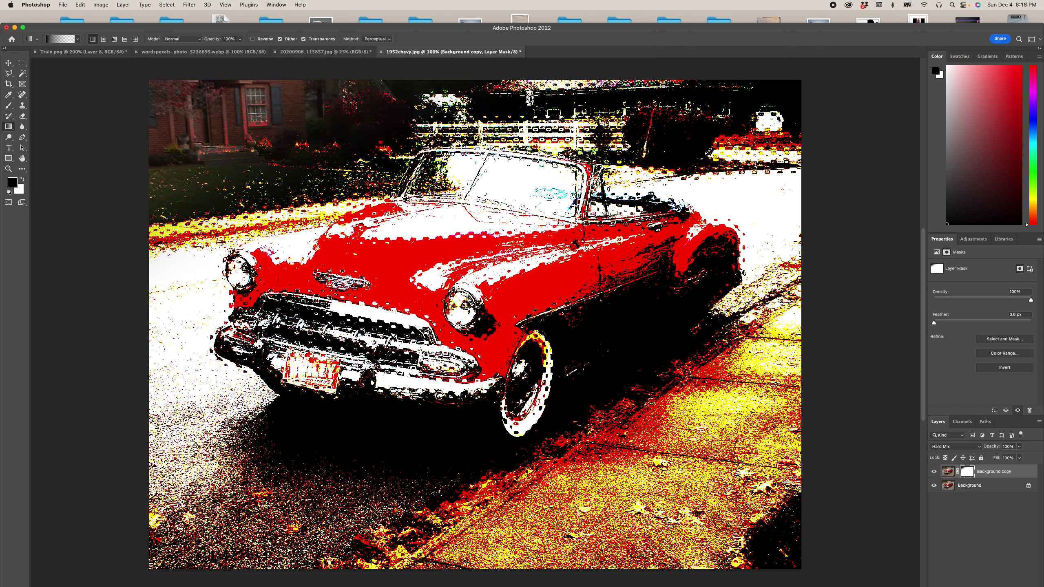
left_click_drag(280, 122, 443, 285)
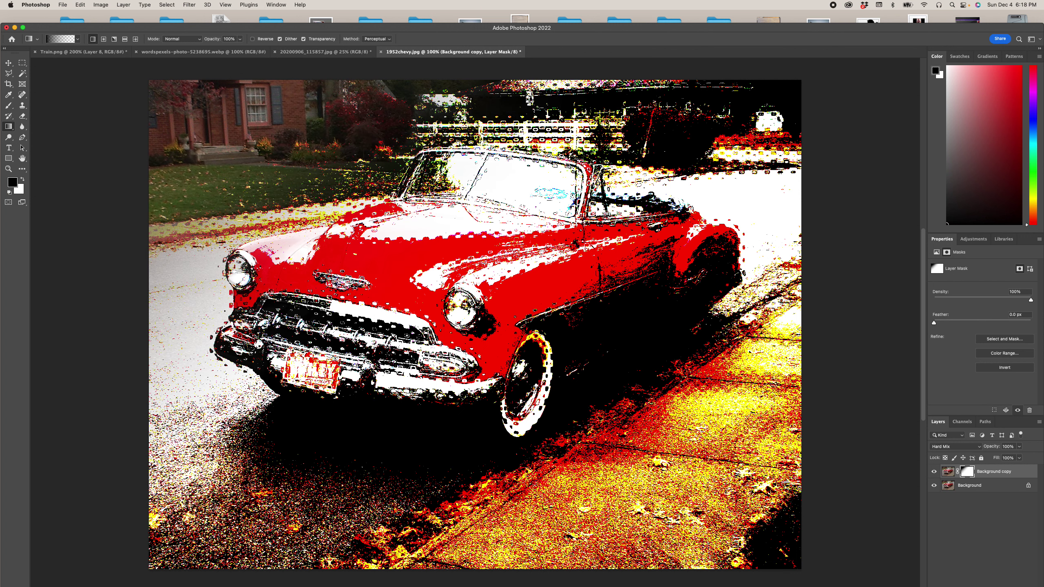
left_click_drag(315, 120, 440, 223)
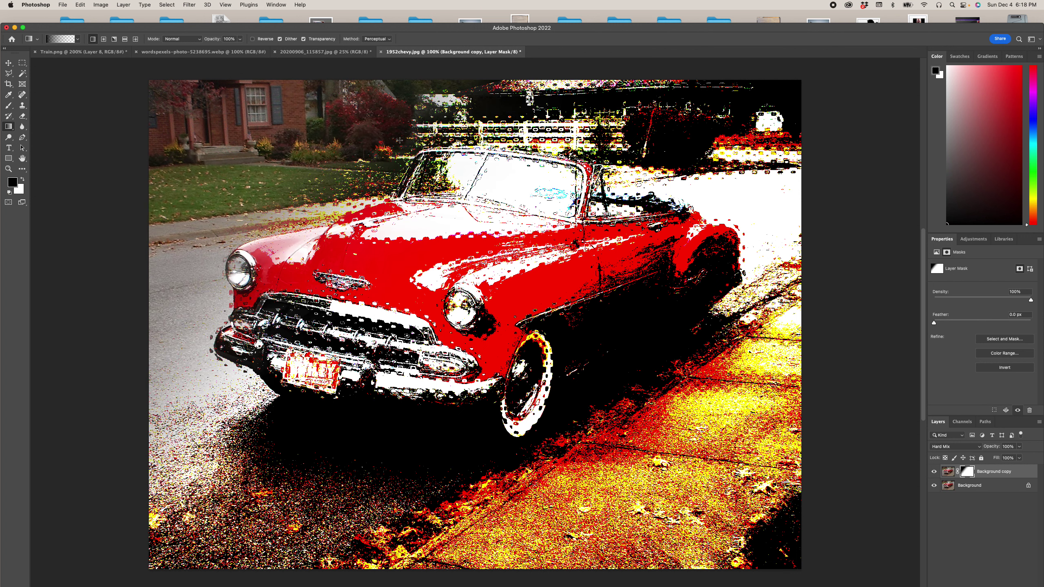
left_click_drag(618, 168, 618, 168)
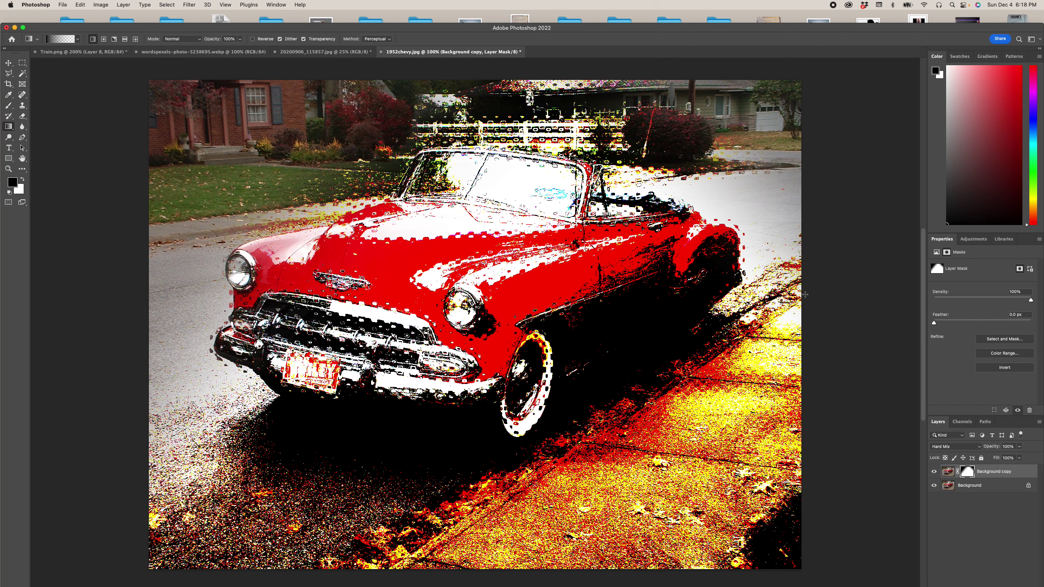
left_click_drag(796, 458, 687, 328)
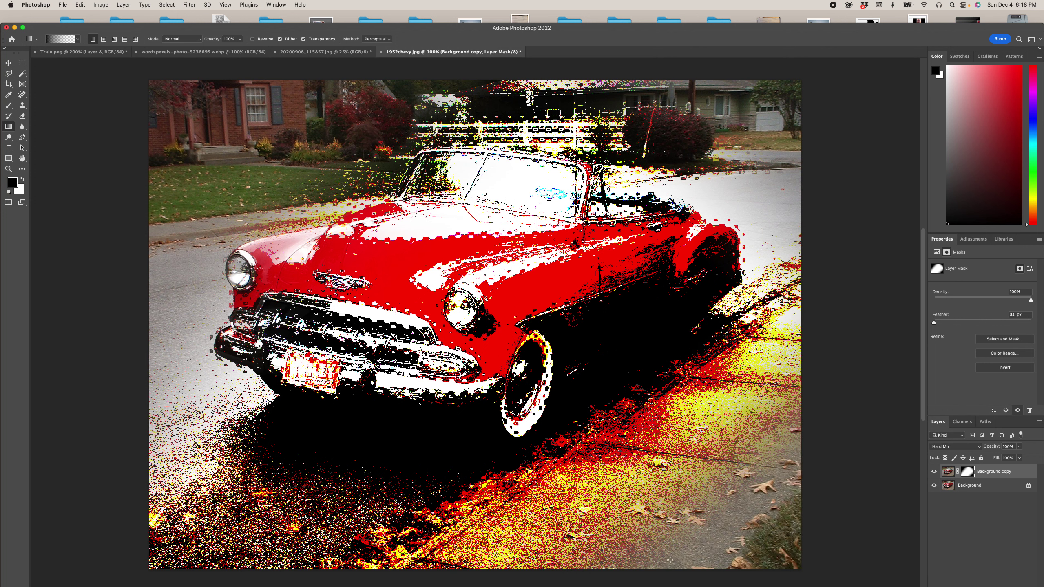
left_click_drag(670, 560, 601, 376)
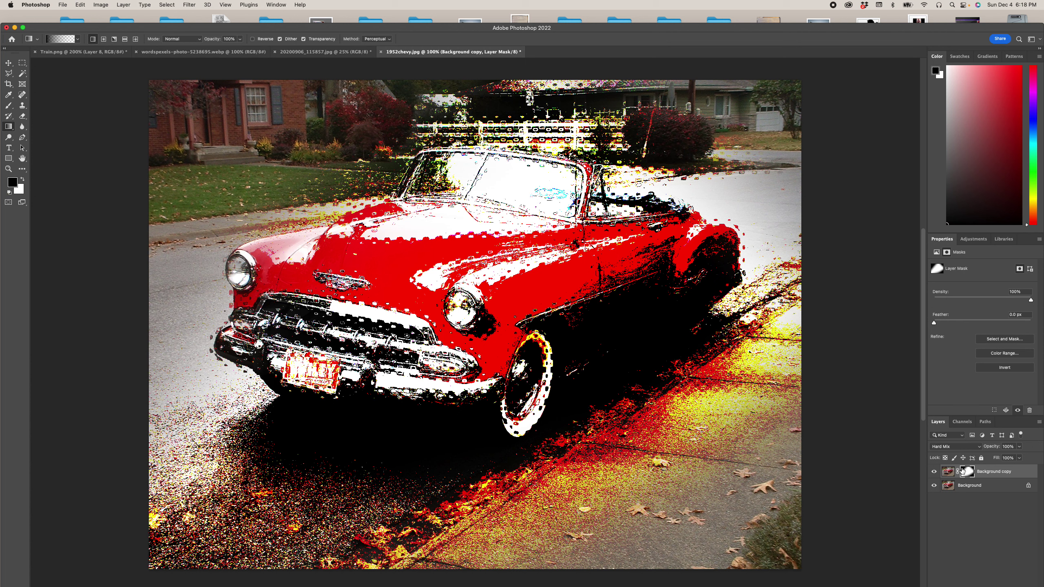
left_click_drag(725, 490, 638, 365)
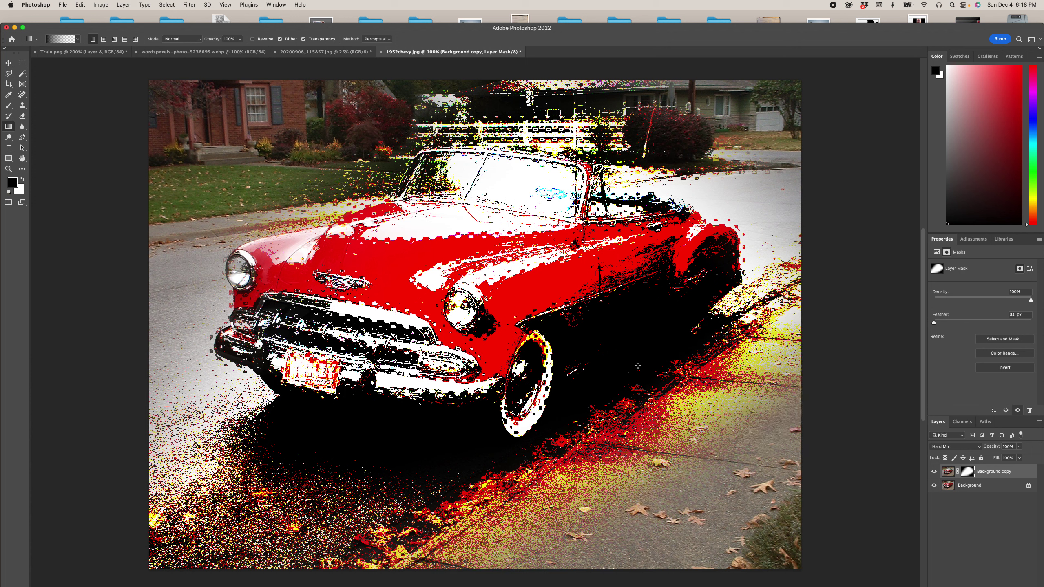
left_click_drag(751, 413, 621, 320)
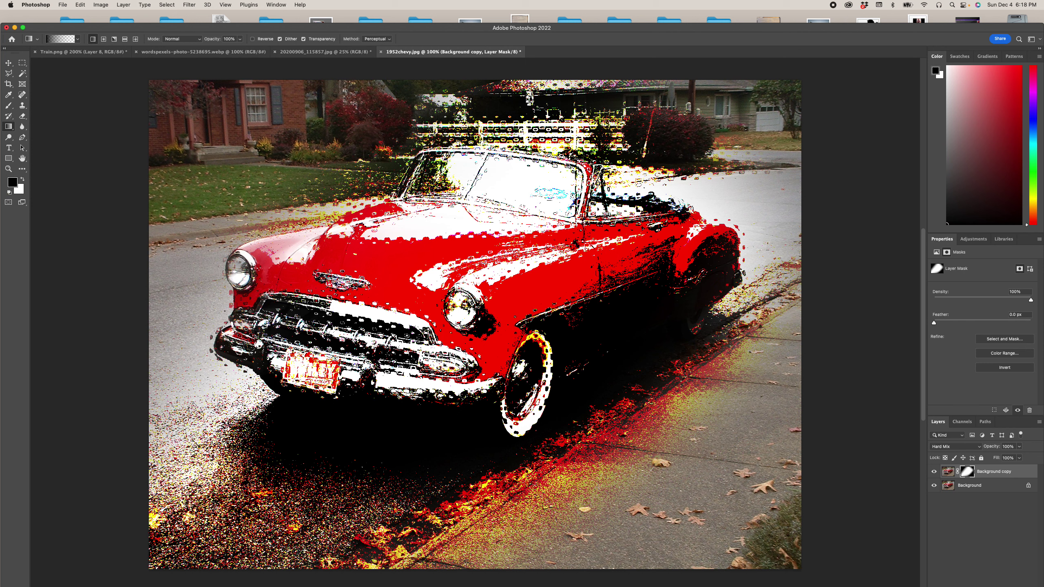
left_click_drag(591, 467, 546, 376)
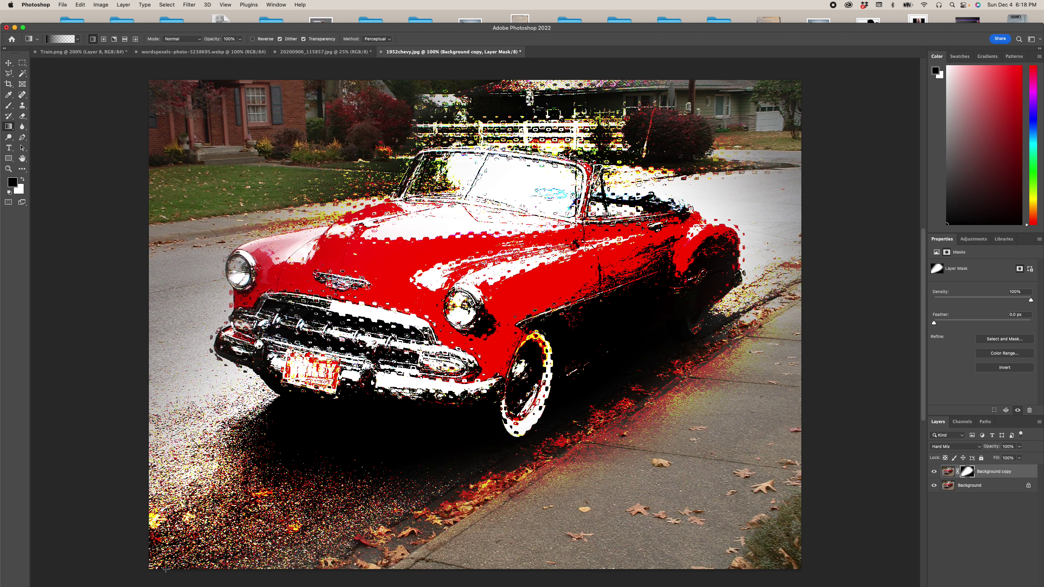
Step: Mask the effect off the lower-left road, roof, fence, windshield, hood and grille
left_click_drag(189, 480, 371, 402)
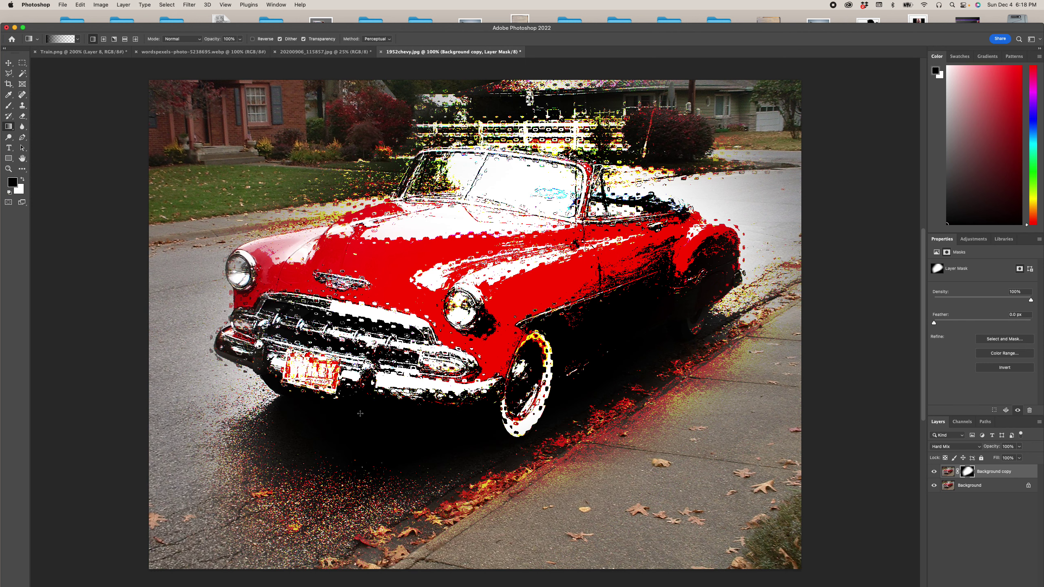
left_click_drag(293, 523, 416, 394)
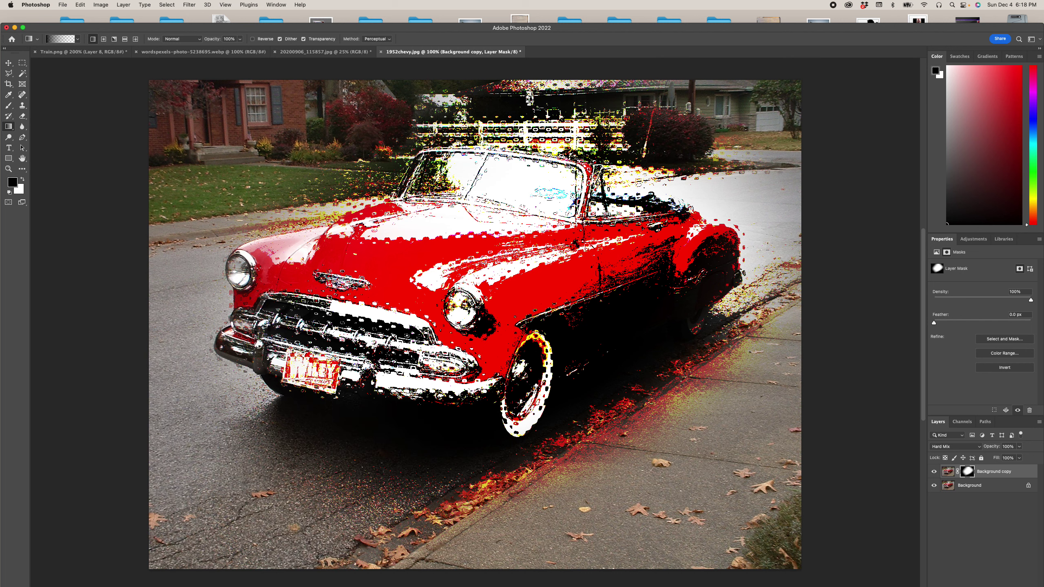
left_click_drag(636, 92, 588, 175)
left_click_drag(547, 105, 501, 189)
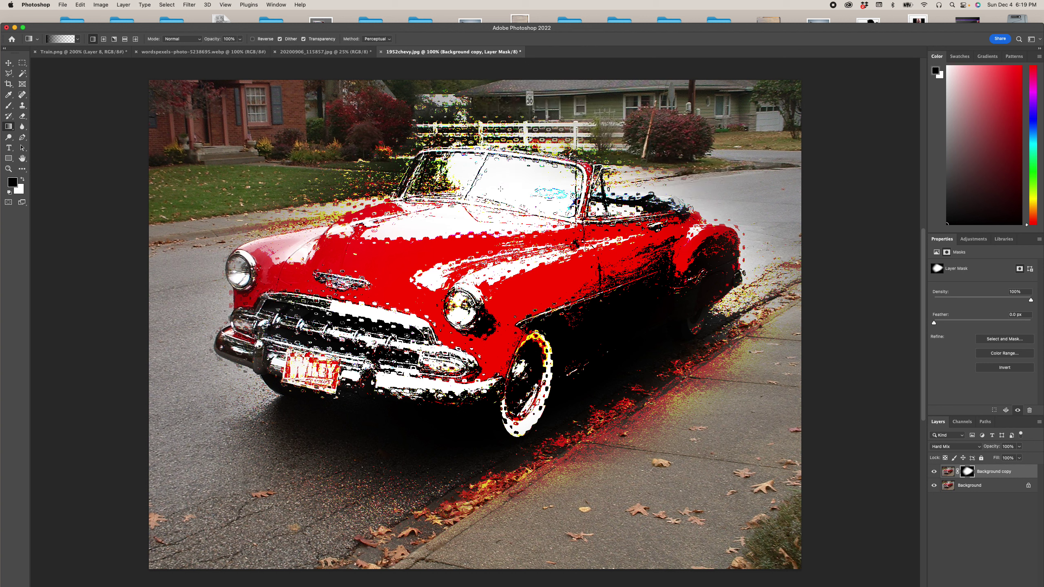
left_click_drag(490, 106, 438, 225)
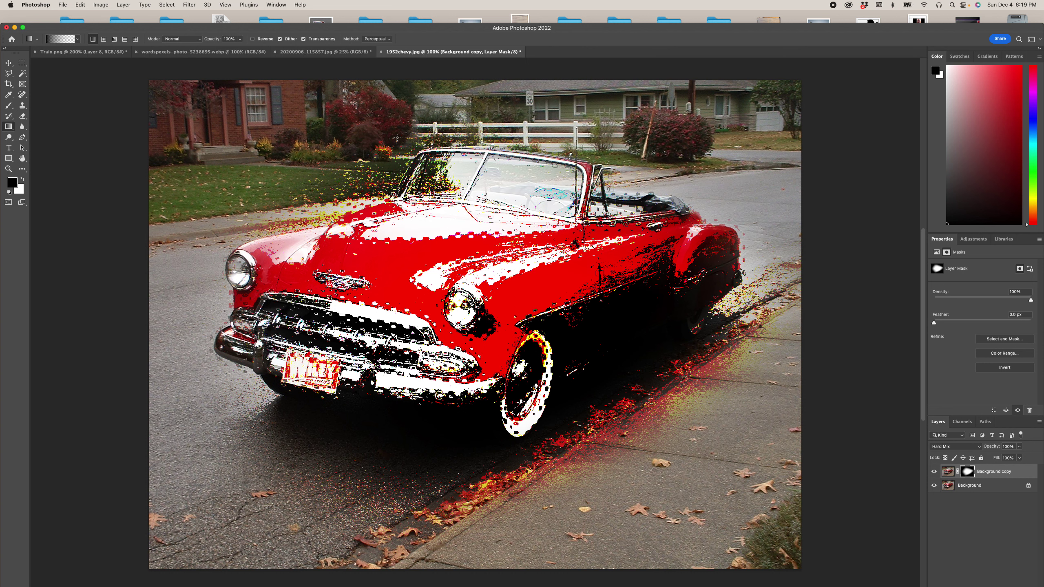
left_click_drag(398, 138, 674, 318)
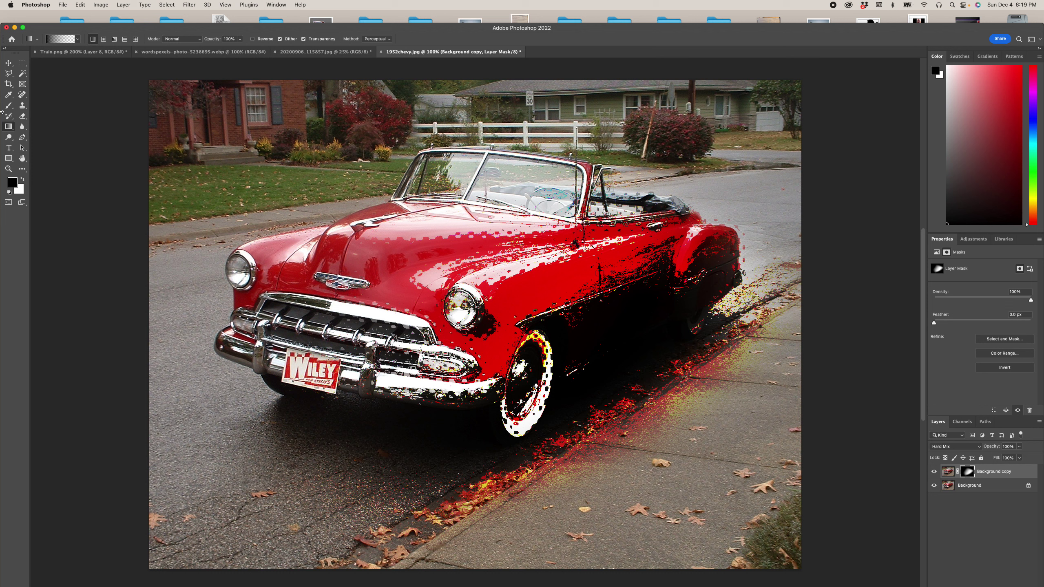
Step: With white as foreground, bring the Hard Mix effect back on the left road and plate
left_click(22, 181)
left_click_drag(260, 184, 441, 277)
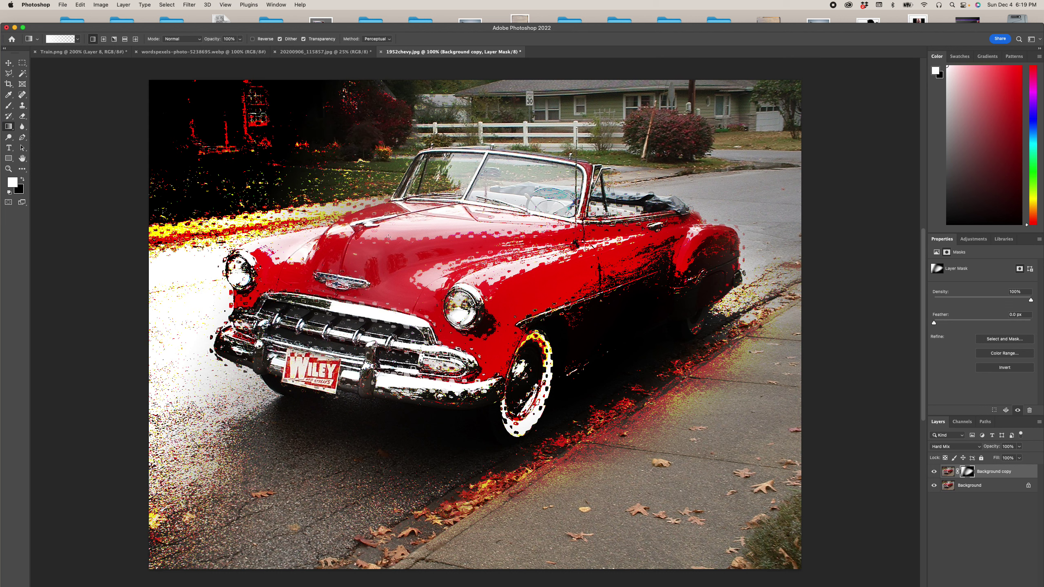
left_click_drag(333, 244, 399, 251)
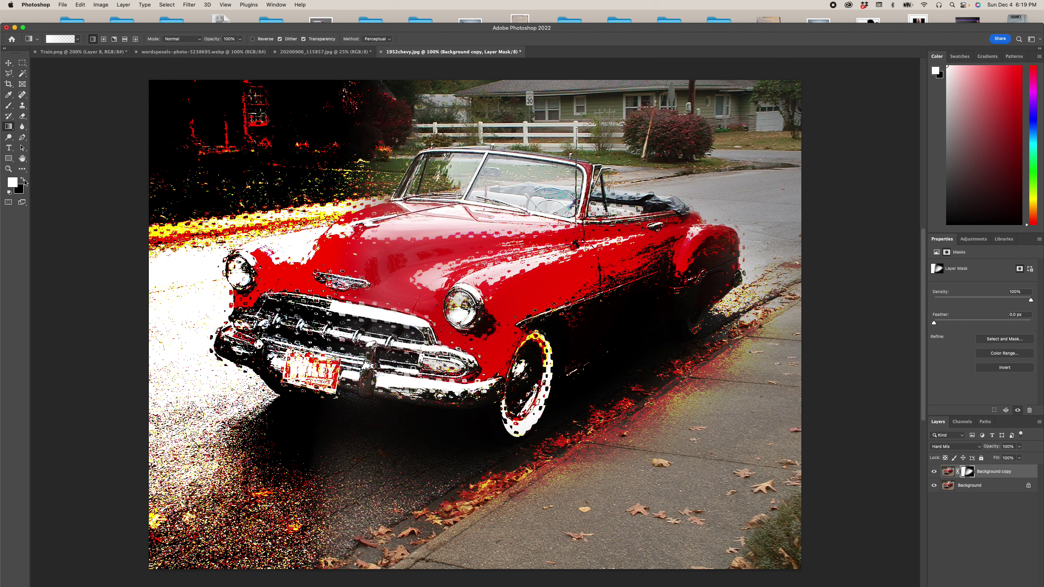
Step: Switch back to black and mask the effect off the top-left lawn, house and bushes
left_click(23, 180)
left_click_drag(181, 142, 325, 220)
left_click_drag(325, 51, 212, 60)
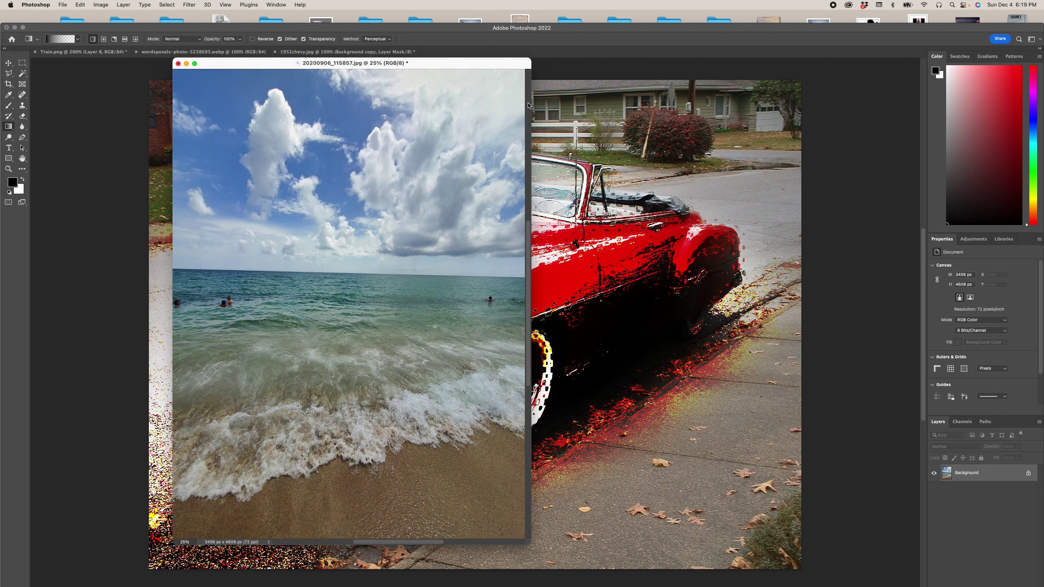
left_click(543, 96)
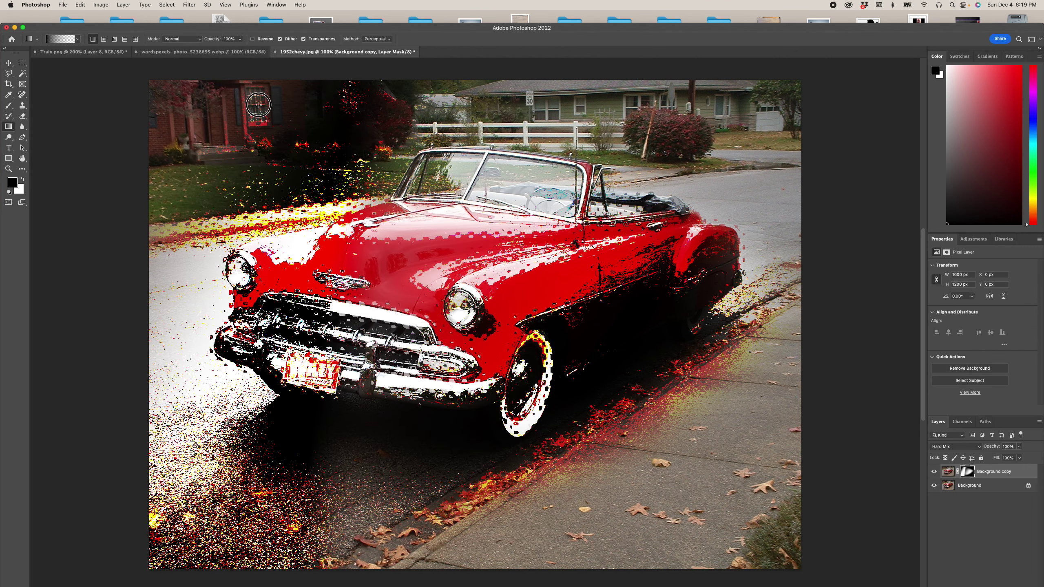
left_click_drag(259, 105, 376, 155)
left_click_drag(368, 105, 376, 259)
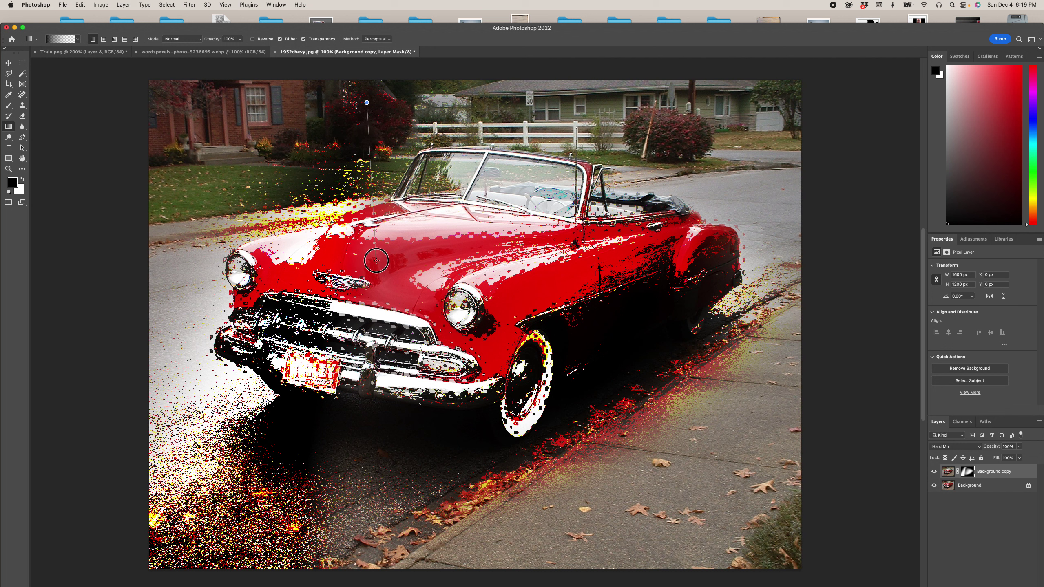
left_click_drag(333, 175, 366, 233)
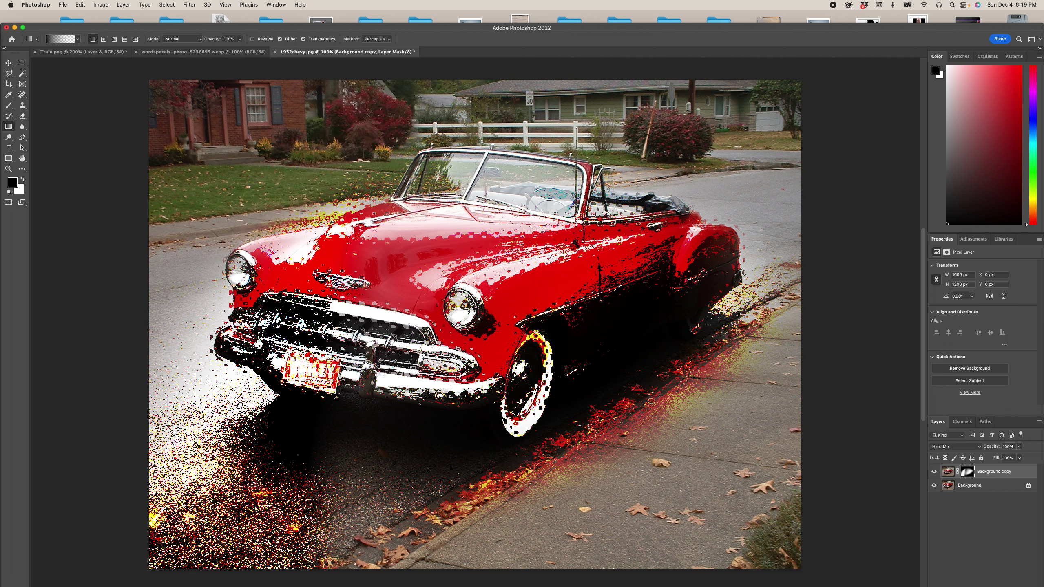
Step: Paint black on the mask with a 92 px brush along the hood edge and car rear
left_click(11, 108)
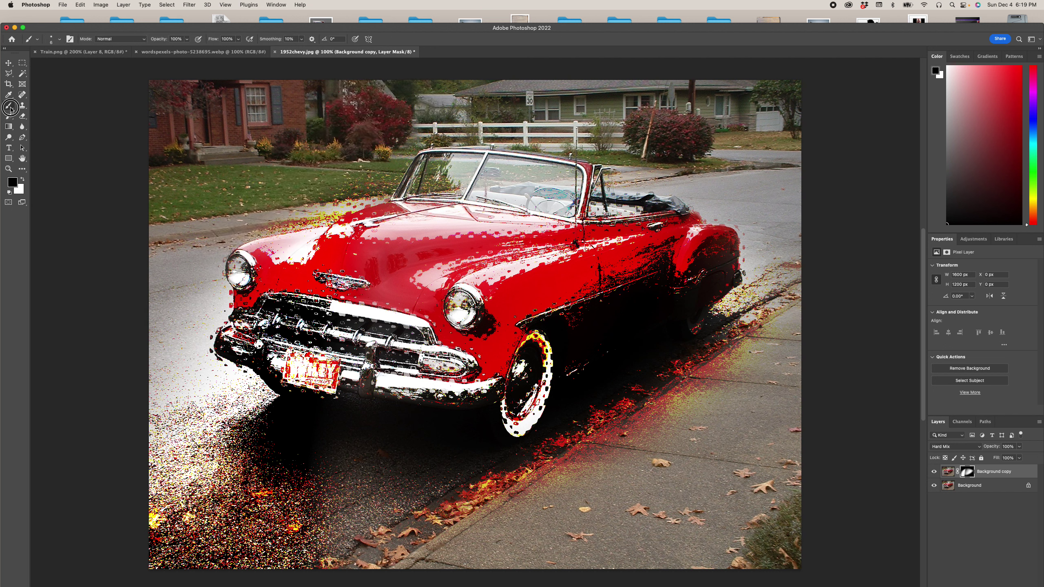
right_click(316, 292)
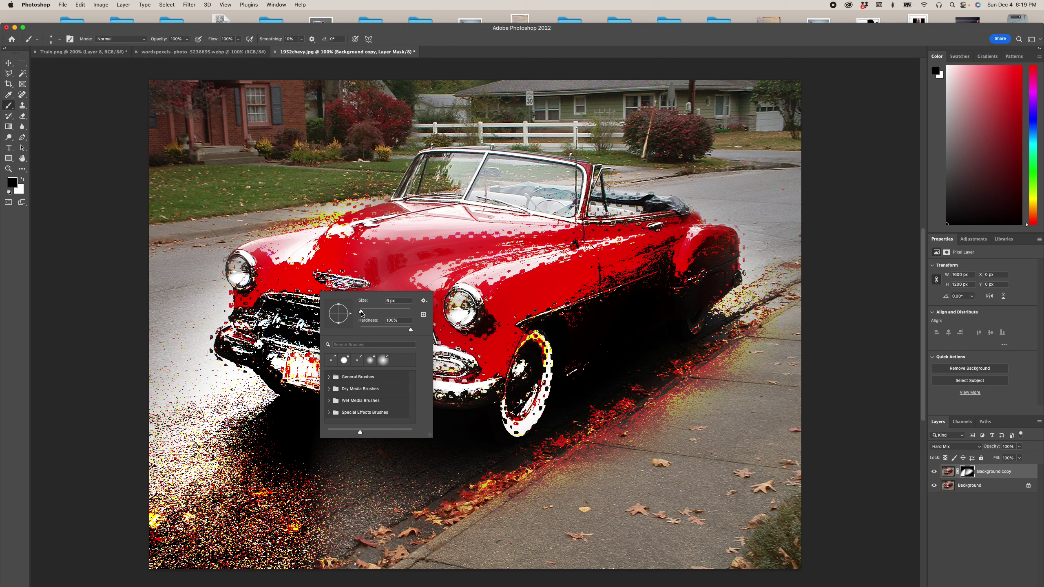
mouse_move(361, 312)
left_mouse_down()
mouse_move(388, 311)
mouse_move(385, 330)
mouse_move(363, 331)
left_mouse_up()
key("Return")
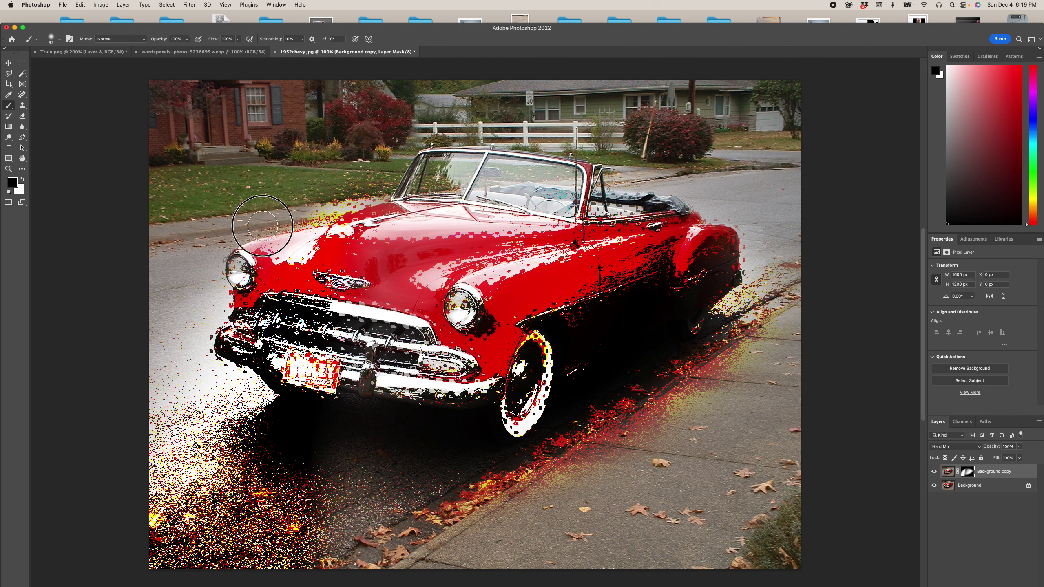
mouse_move(263, 226)
left_mouse_down()
mouse_move(364, 192)
mouse_move(372, 182)
mouse_move(337, 173)
left_mouse_up()
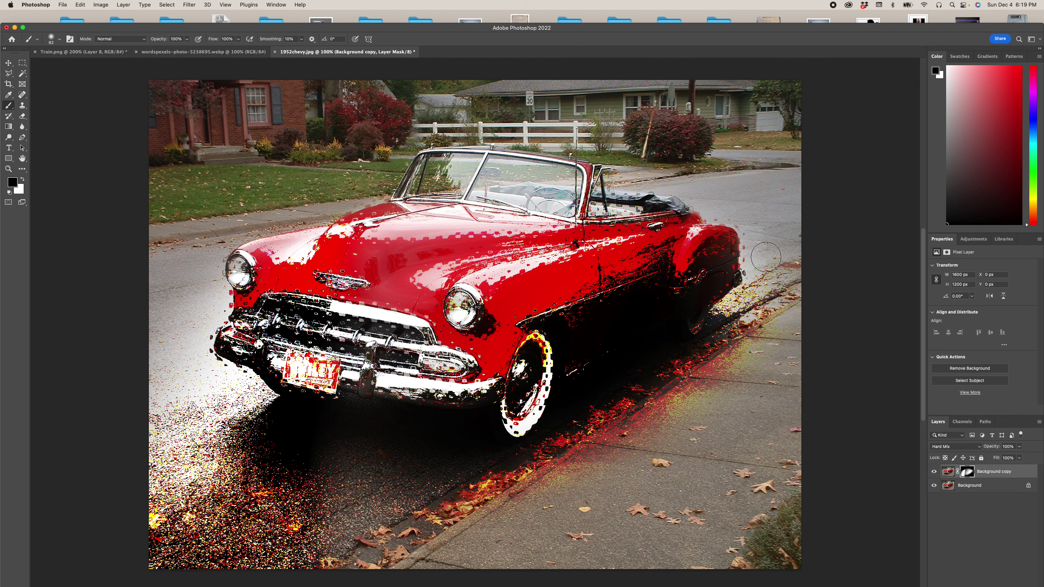
mouse_move(759, 252)
left_mouse_down()
mouse_move(747, 327)
mouse_move(790, 288)
mouse_move(785, 324)
mouse_move(766, 245)
mouse_move(777, 320)
mouse_move(772, 267)
mouse_move(779, 310)
mouse_move(790, 292)
mouse_move(762, 318)
mouse_move(743, 389)
mouse_move(716, 370)
left_mouse_up()
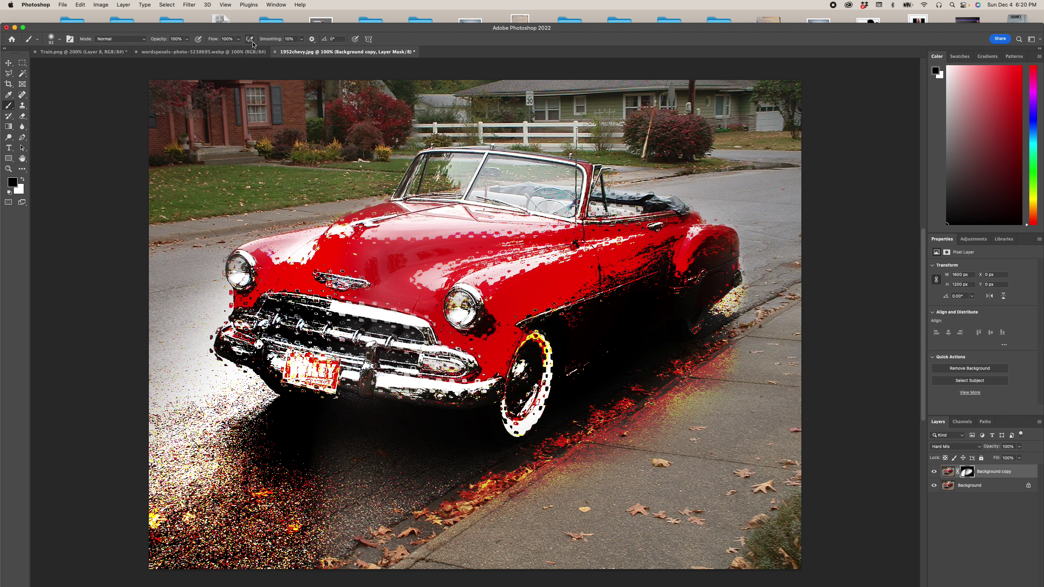
Step: At 49% brush opacity, tone down the red speckle along the curb and rear wheel
left_click(239, 40)
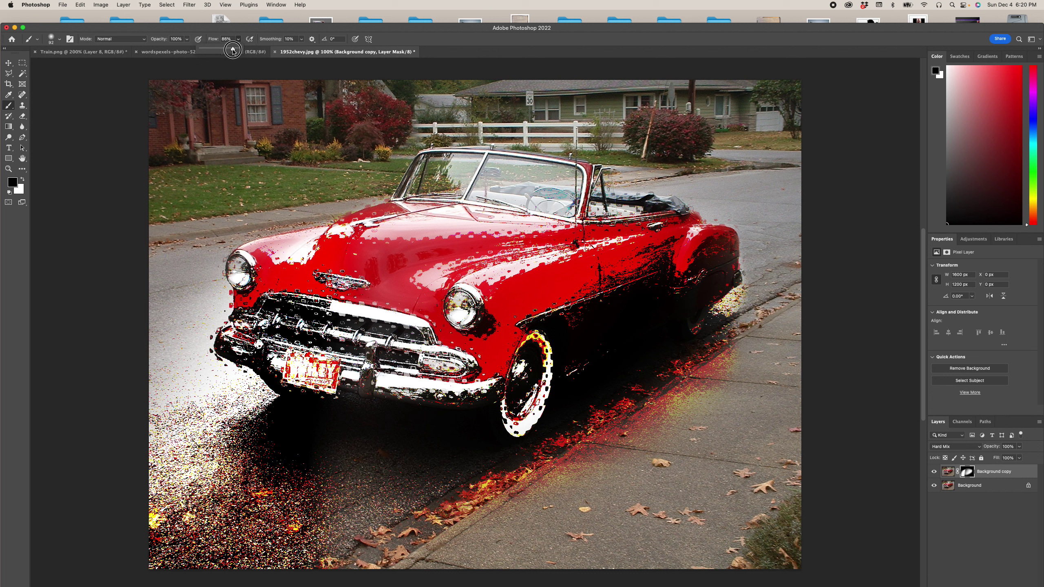
left_click(187, 40)
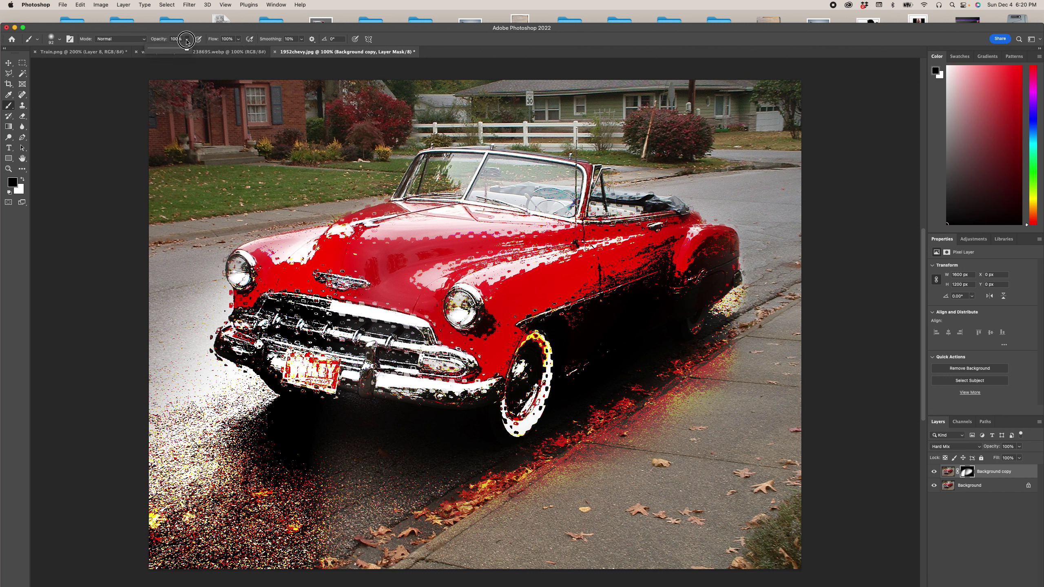
left_click_drag(188, 50, 167, 50)
key("Return")
mouse_move(712, 353)
left_mouse_down()
mouse_move(612, 427)
mouse_move(578, 441)
mouse_move(657, 376)
mouse_move(471, 496)
mouse_move(587, 421)
mouse_move(510, 489)
mouse_move(645, 397)
mouse_move(585, 453)
mouse_move(672, 402)
mouse_move(613, 444)
mouse_move(737, 335)
mouse_move(454, 518)
left_mouse_up()
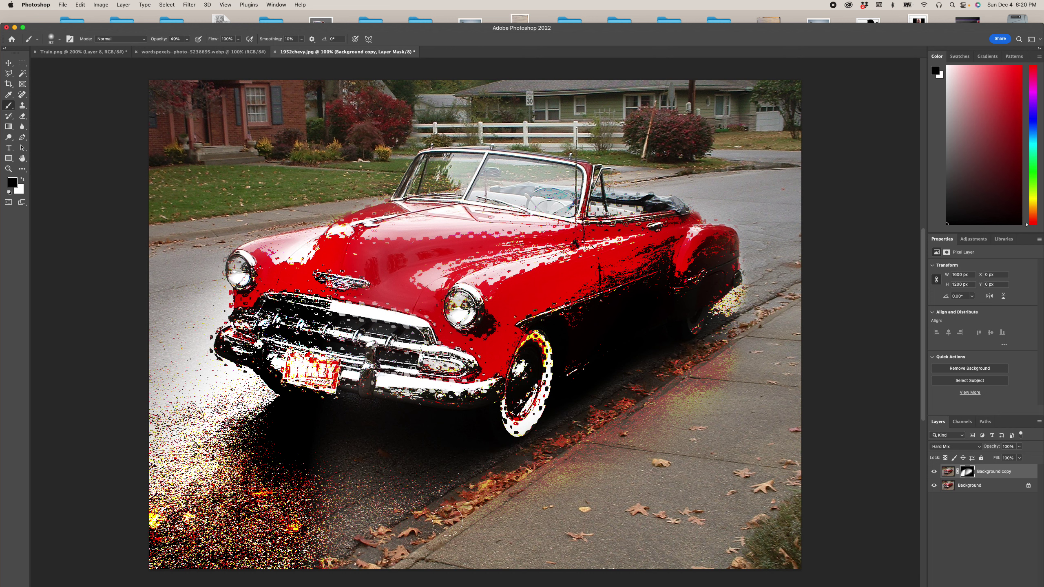
mouse_move(791, 328)
left_mouse_down()
mouse_move(748, 284)
mouse_move(724, 300)
mouse_move(742, 302)
left_mouse_up()
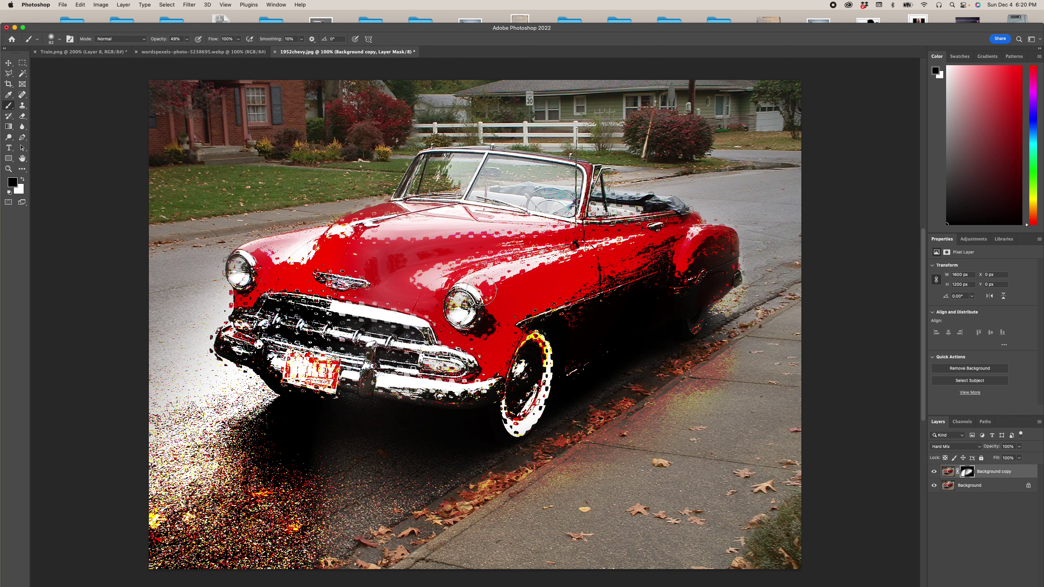
Step: Paint the mask over both front headlights to show clean chrome
mouse_move(451, 332)
left_mouse_down()
mouse_move(464, 319)
mouse_move(460, 308)
left_mouse_up()
key("bracketright")
key("bracketright")
key("bracketright")
key("bracketleft")
key("bracketleft")
key("bracketleft")
key("bracketleft")
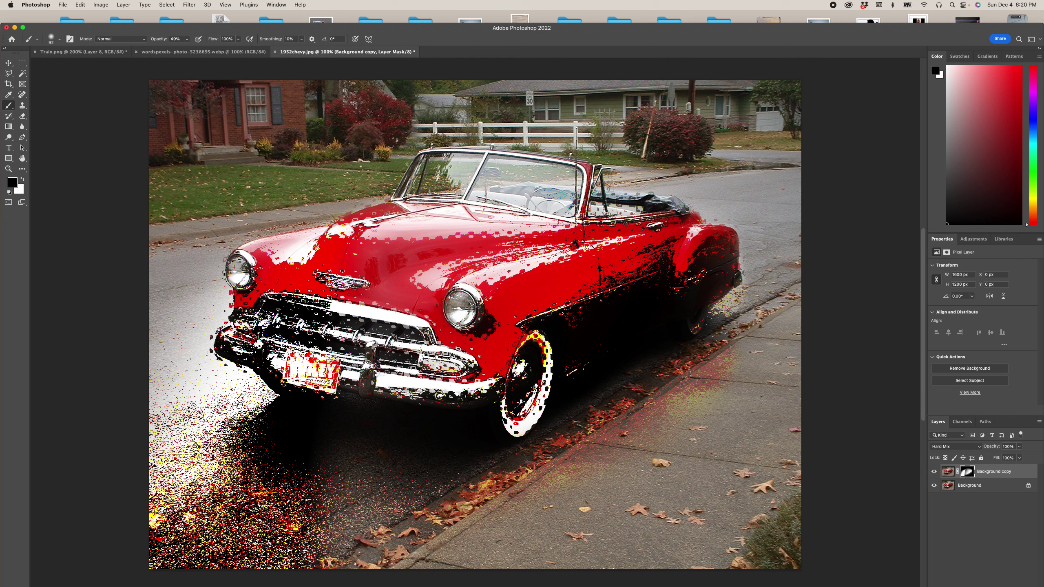
key("bracketright")
key("bracketright")
key("bracketright")
left_click_drag(238, 268, 251, 279)
key("bracketleft")
key("bracketleft")
key("bracketleft")
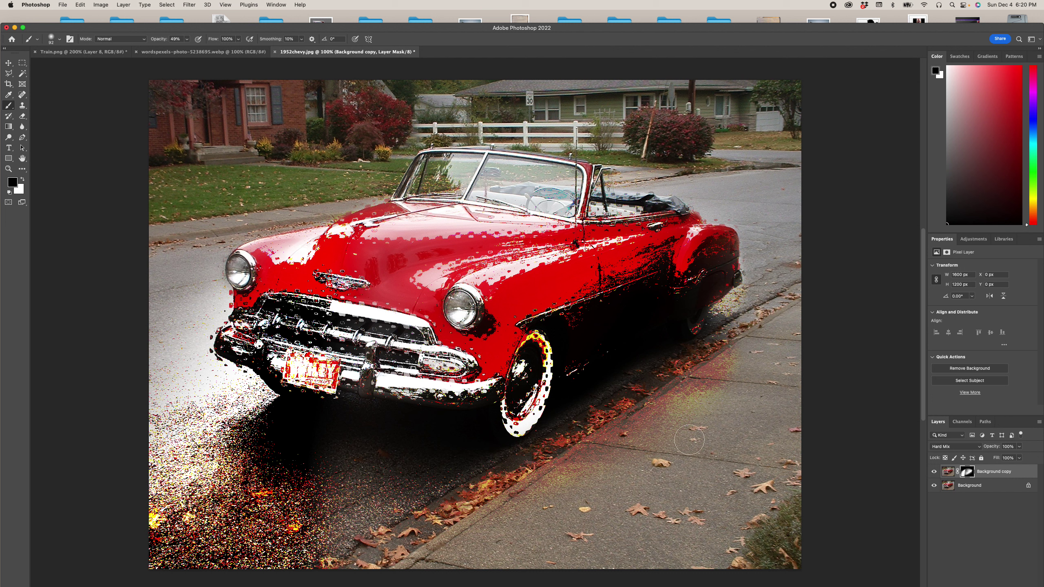
mouse_move(839, 586)
Step: Flatten the image and begin saving a copy named 'Artisitc'
left_click(123, 5)
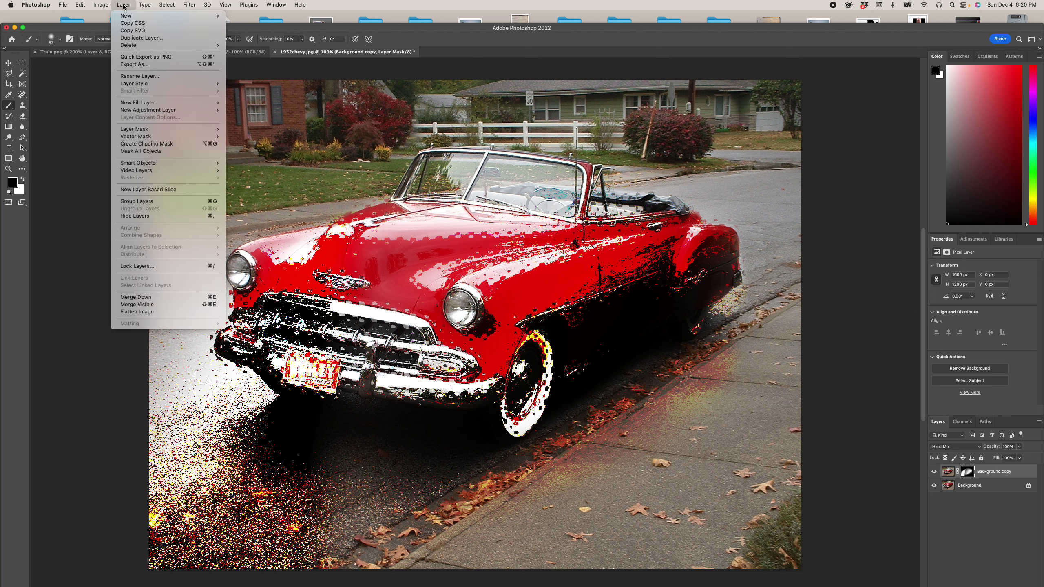
left_click(140, 312)
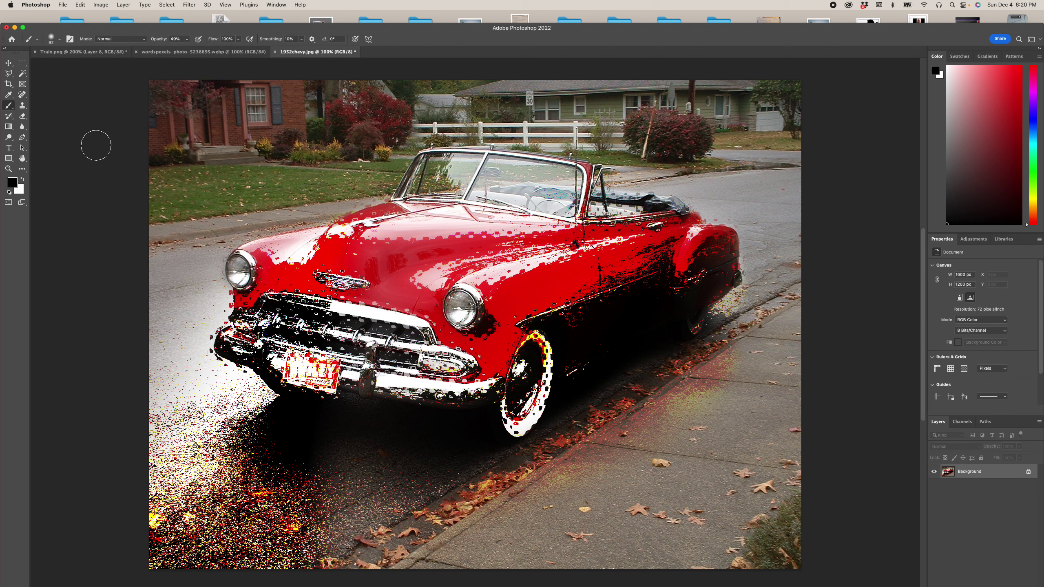
left_click(61, 5)
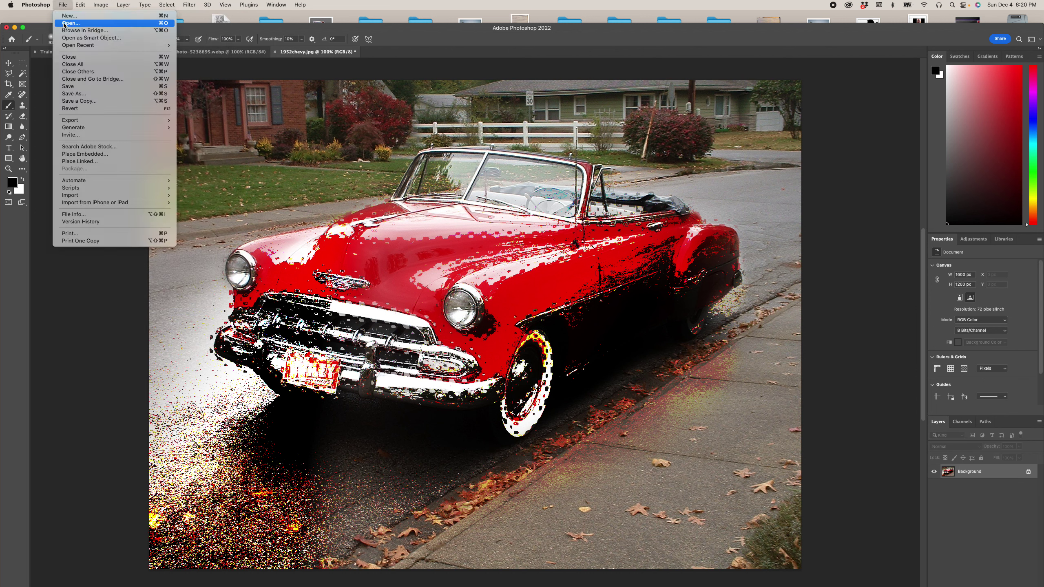
left_click(85, 101)
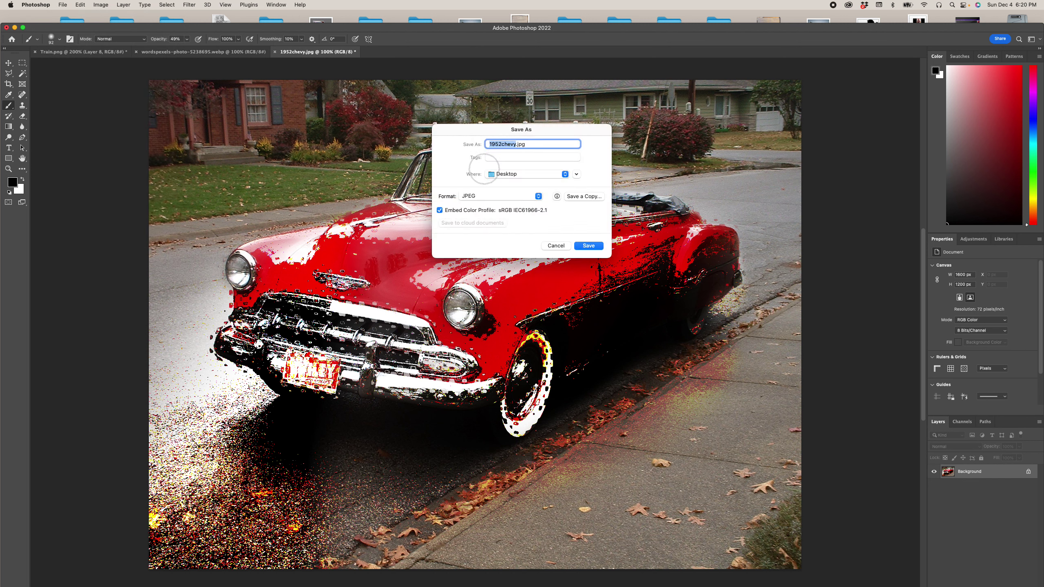
left_click(517, 144)
left_click_drag(517, 144, 490, 142)
left_click(497, 144)
type("Artisitc")
Step: Save the copy as a JPEG in Downloads at Quality 12 (Maximum)
left_click(502, 178)
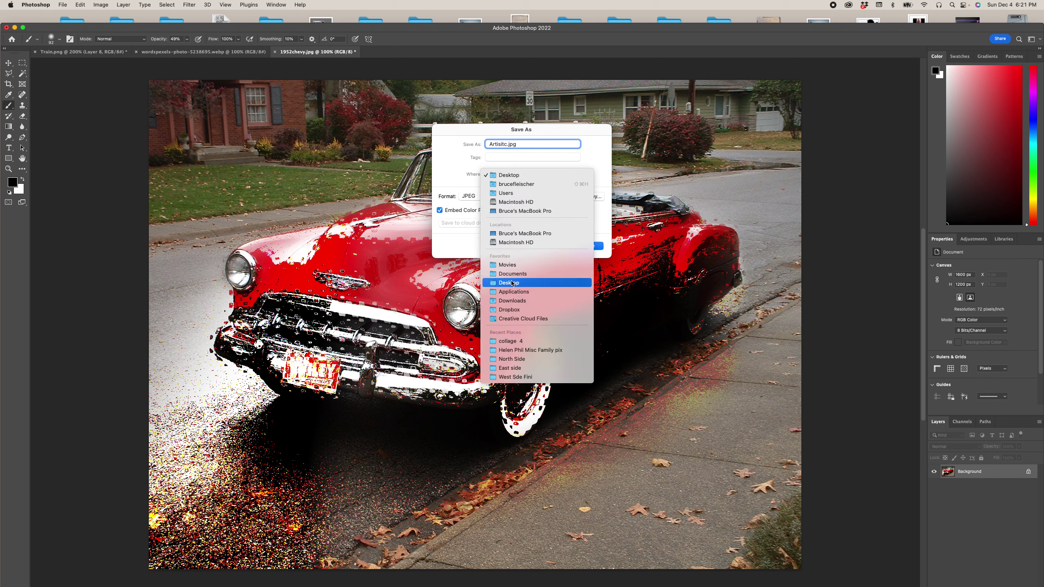
left_click(512, 301)
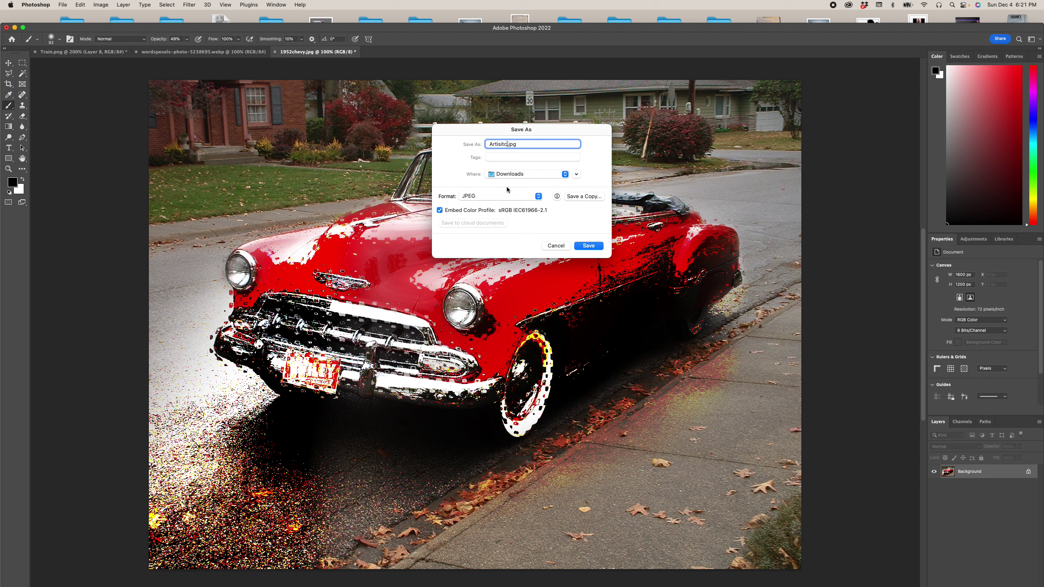
left_click(584, 246)
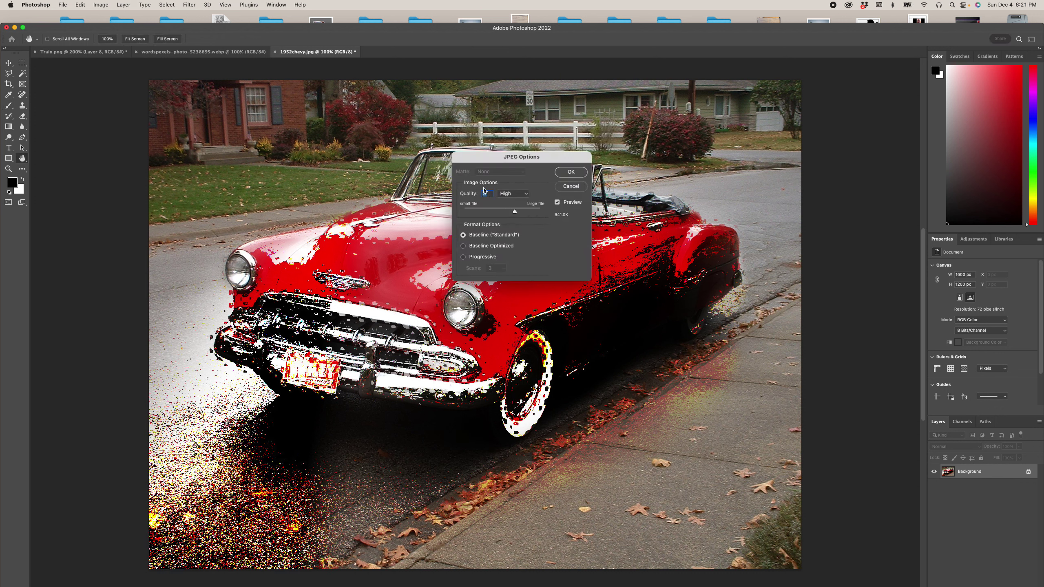
left_click_drag(514, 212, 540, 216)
left_click(575, 177)
key("b")
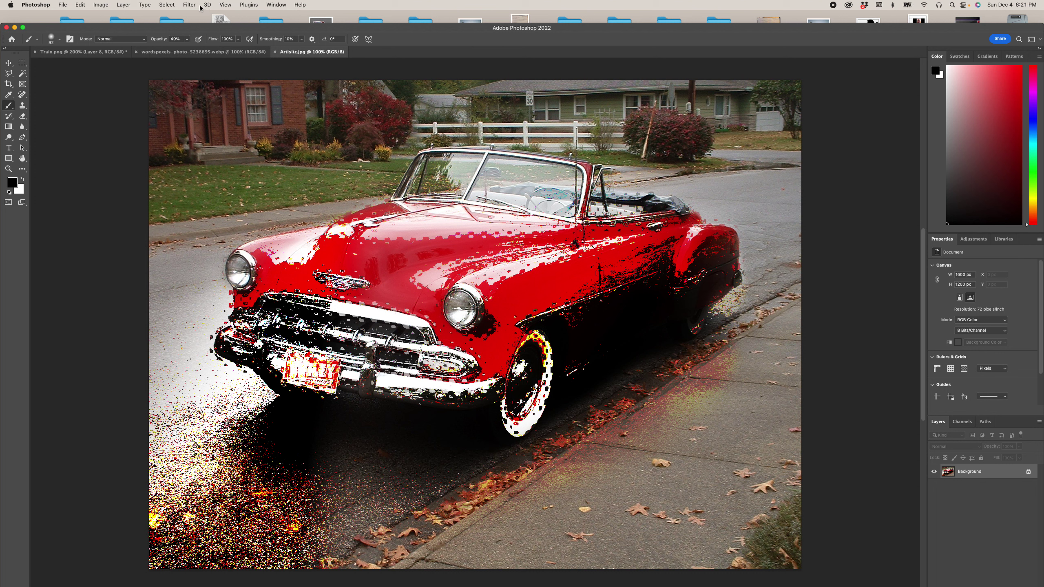
left_click(225, 4)
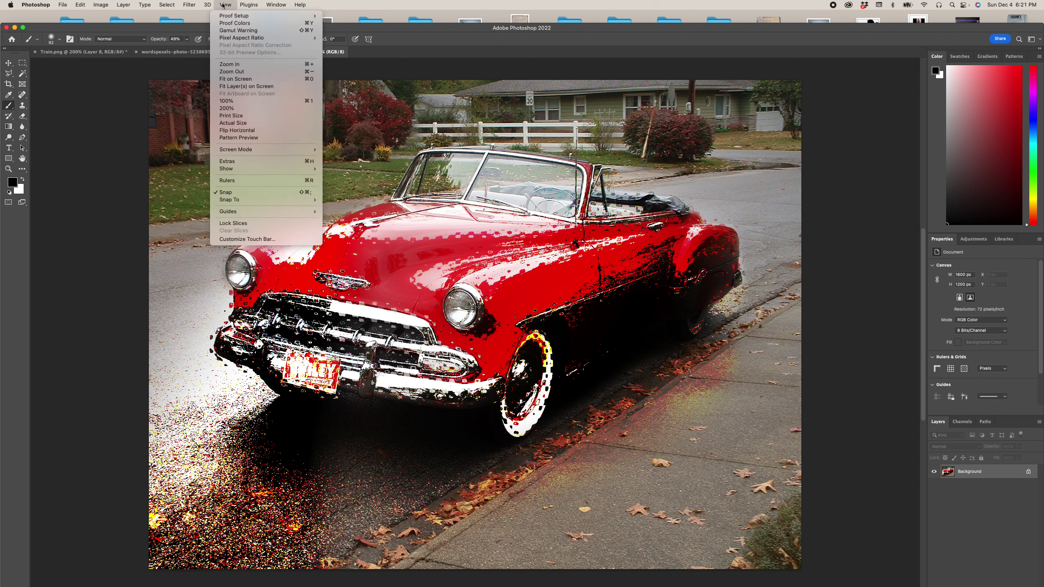
mouse_move(248, 3)
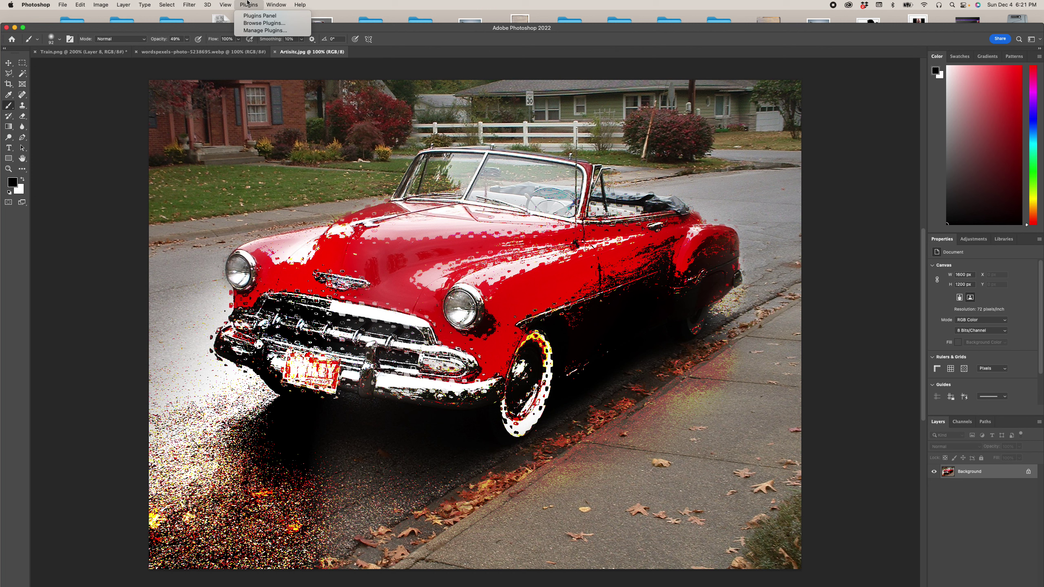
mouse_move(209, 6)
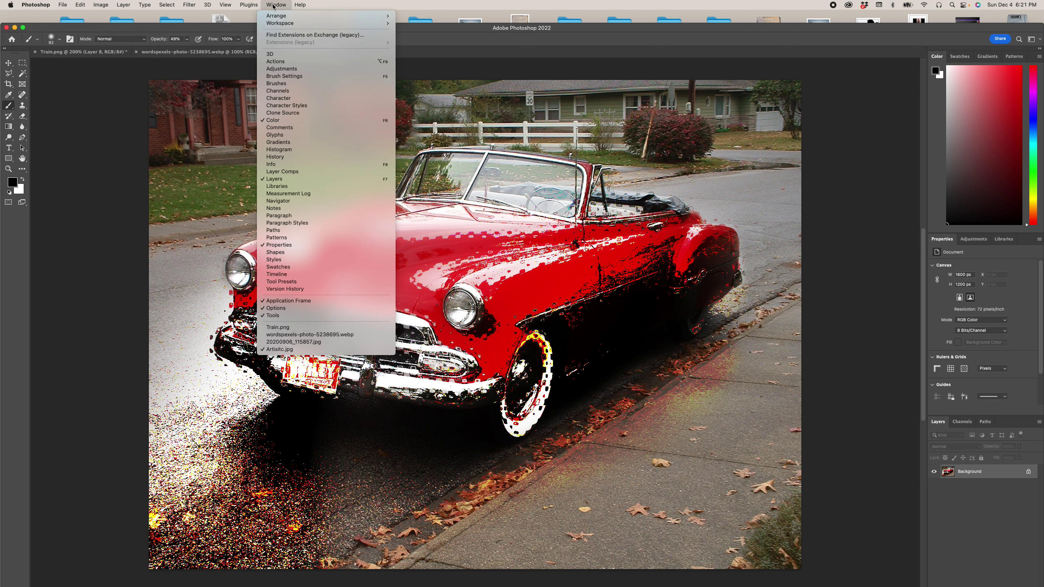
mouse_move(276, 24)
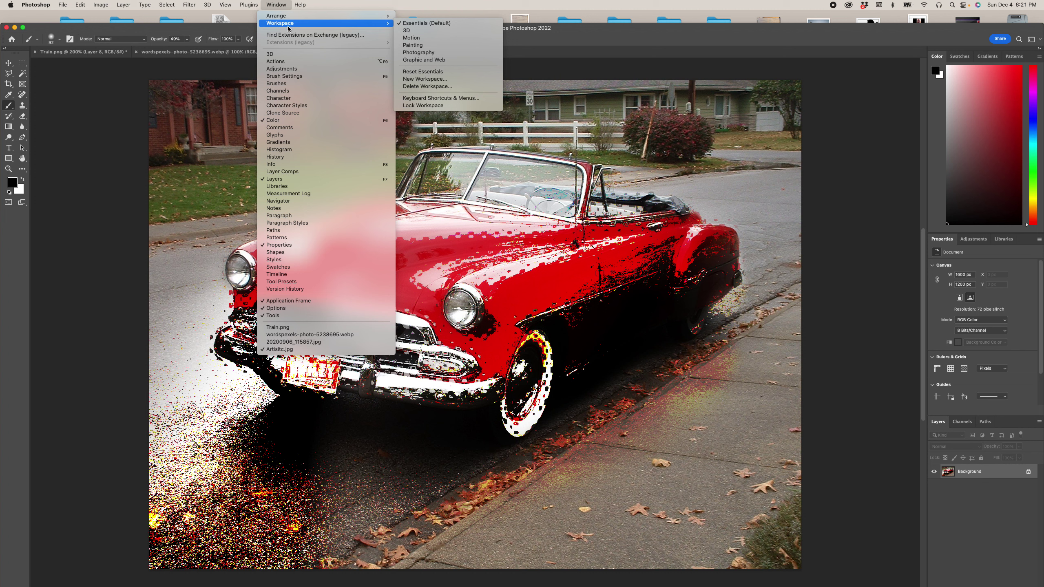
mouse_move(344, 19)
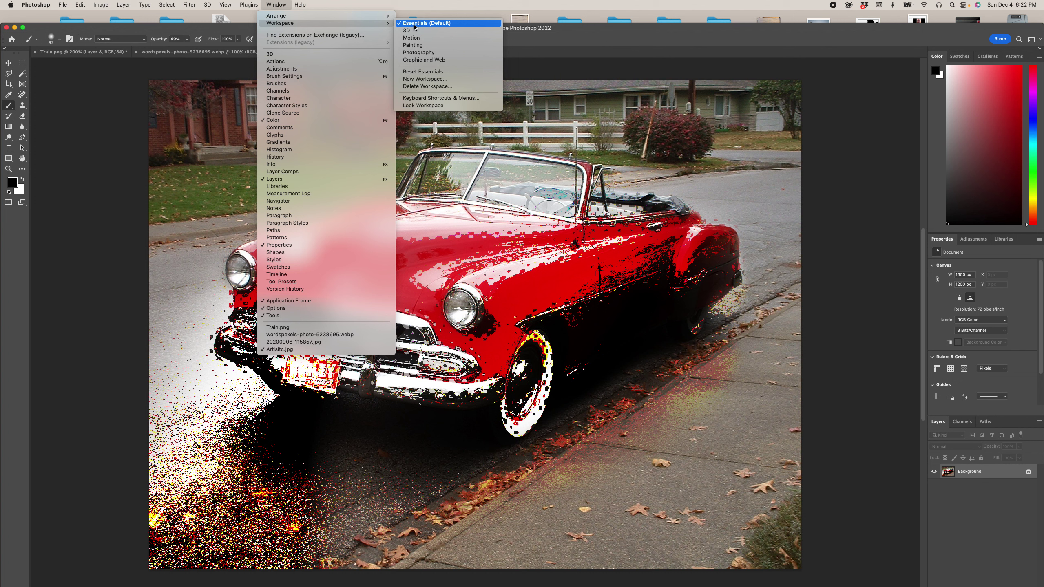
left_click(414, 23)
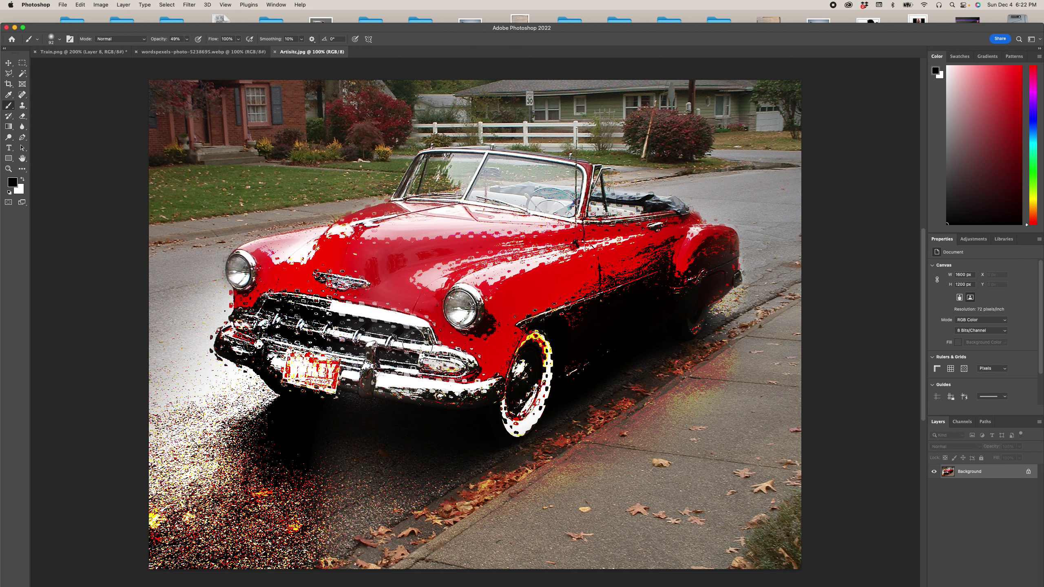
mouse_move(273, 584)
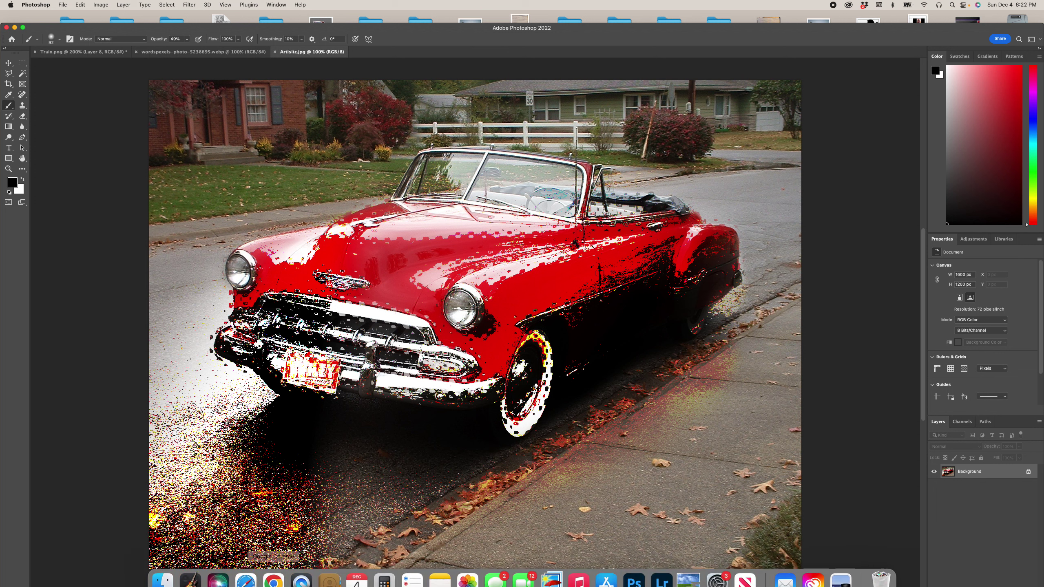